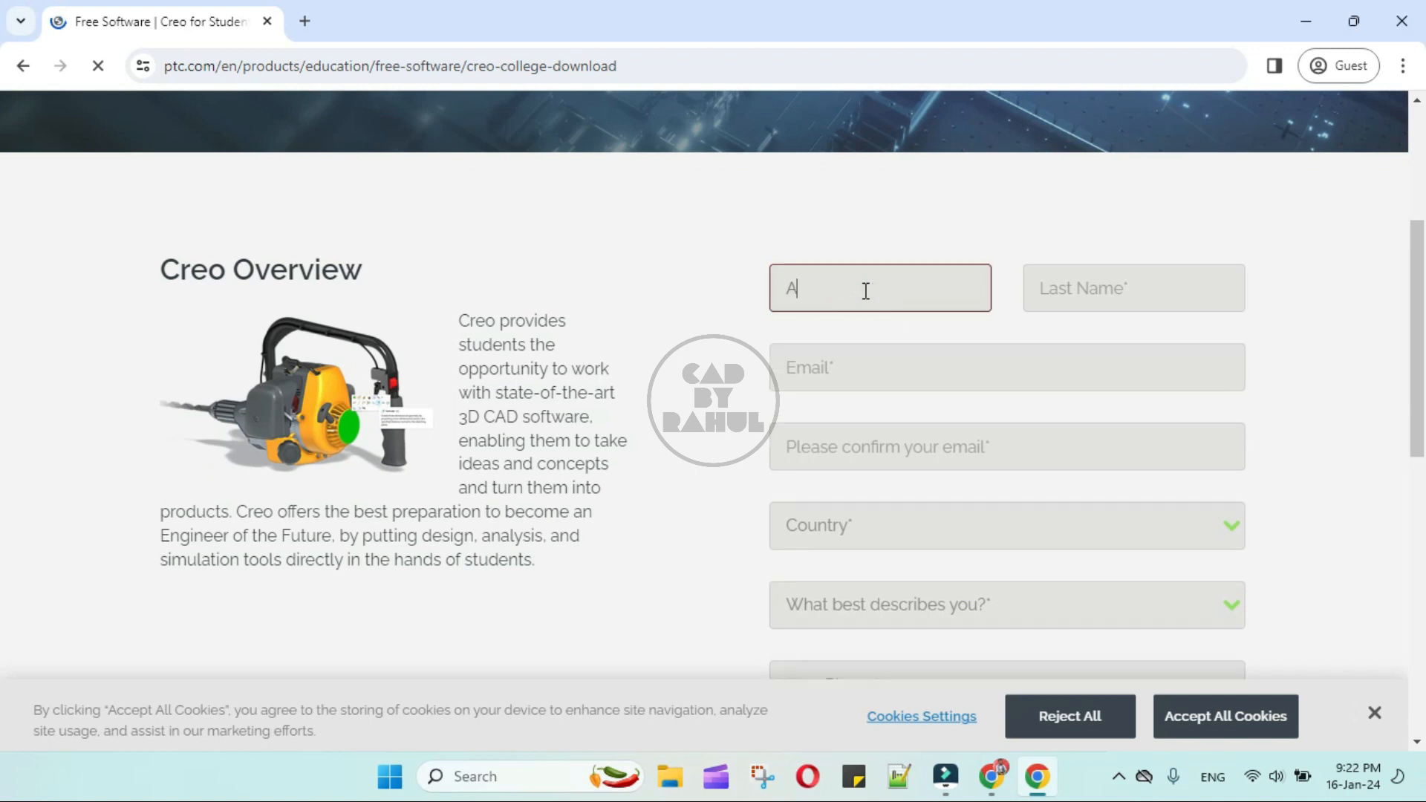
# - Enter the student's last name in the Creo college download form
pyautogui.click(1104, 289)
pyautogui.write('XYZ')
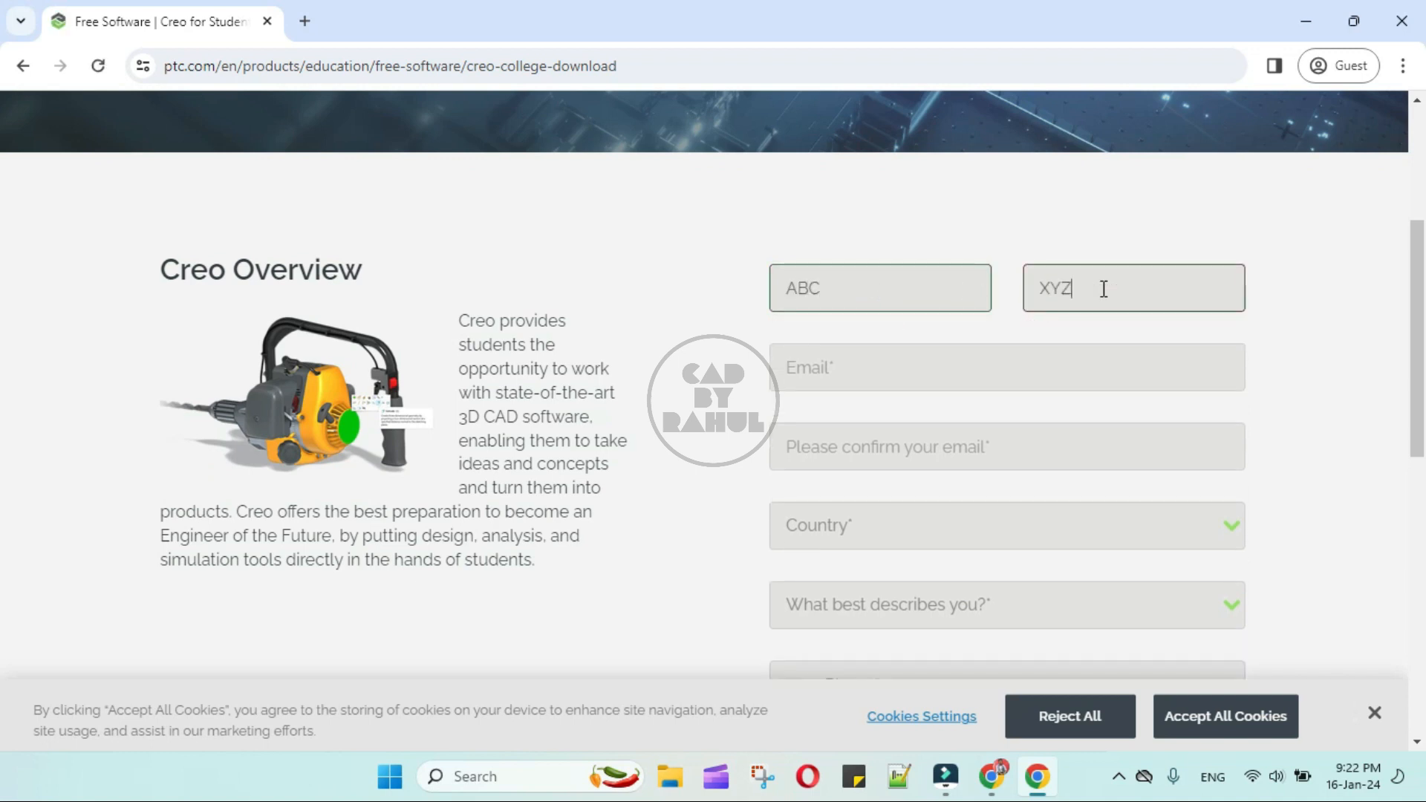
# - Enter the student's e-mail address in the download form and repeat it in the confirmation field
pyautogui.click(852, 371)
pyautogui.write('A')
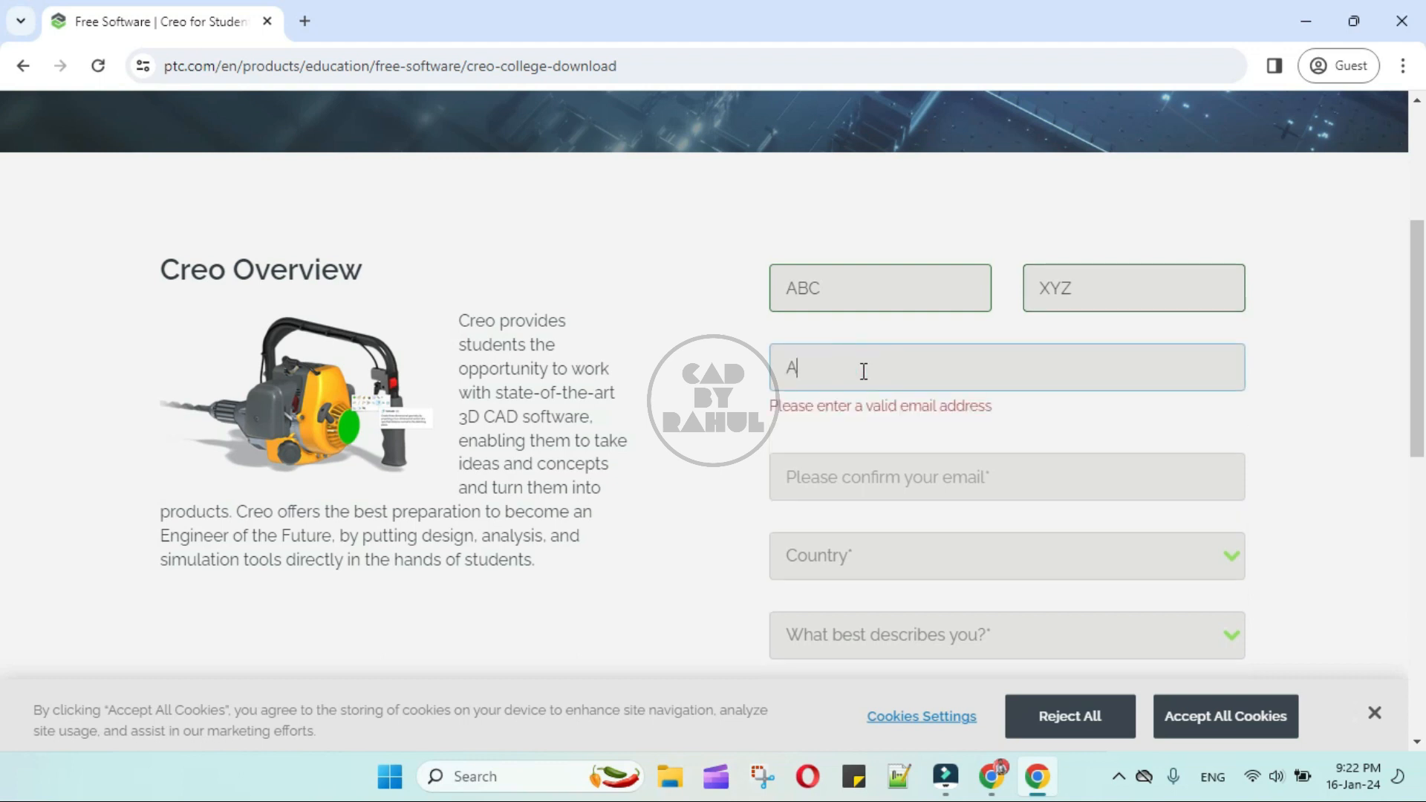
pyautogui.write('BC@GMAI')
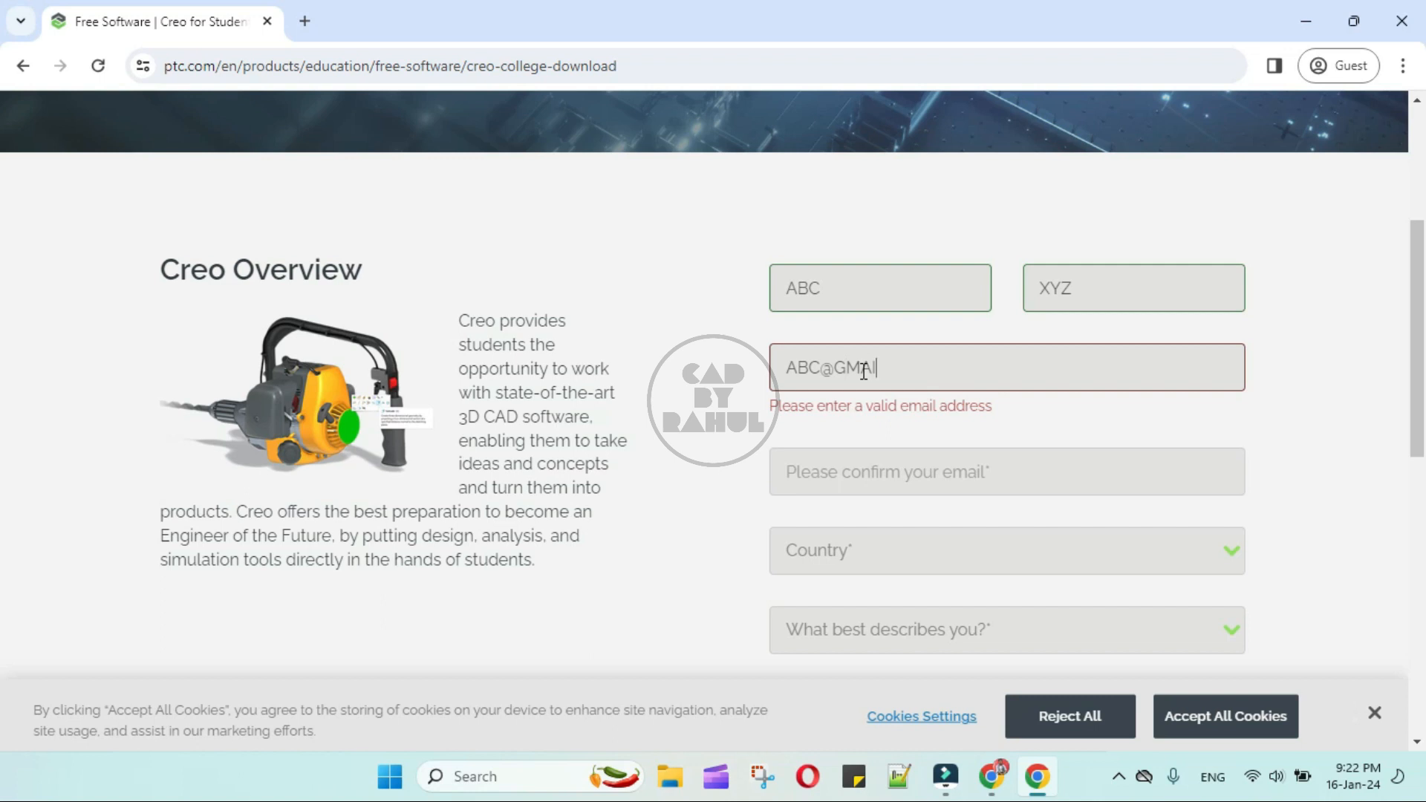
pyautogui.write('L.COM')
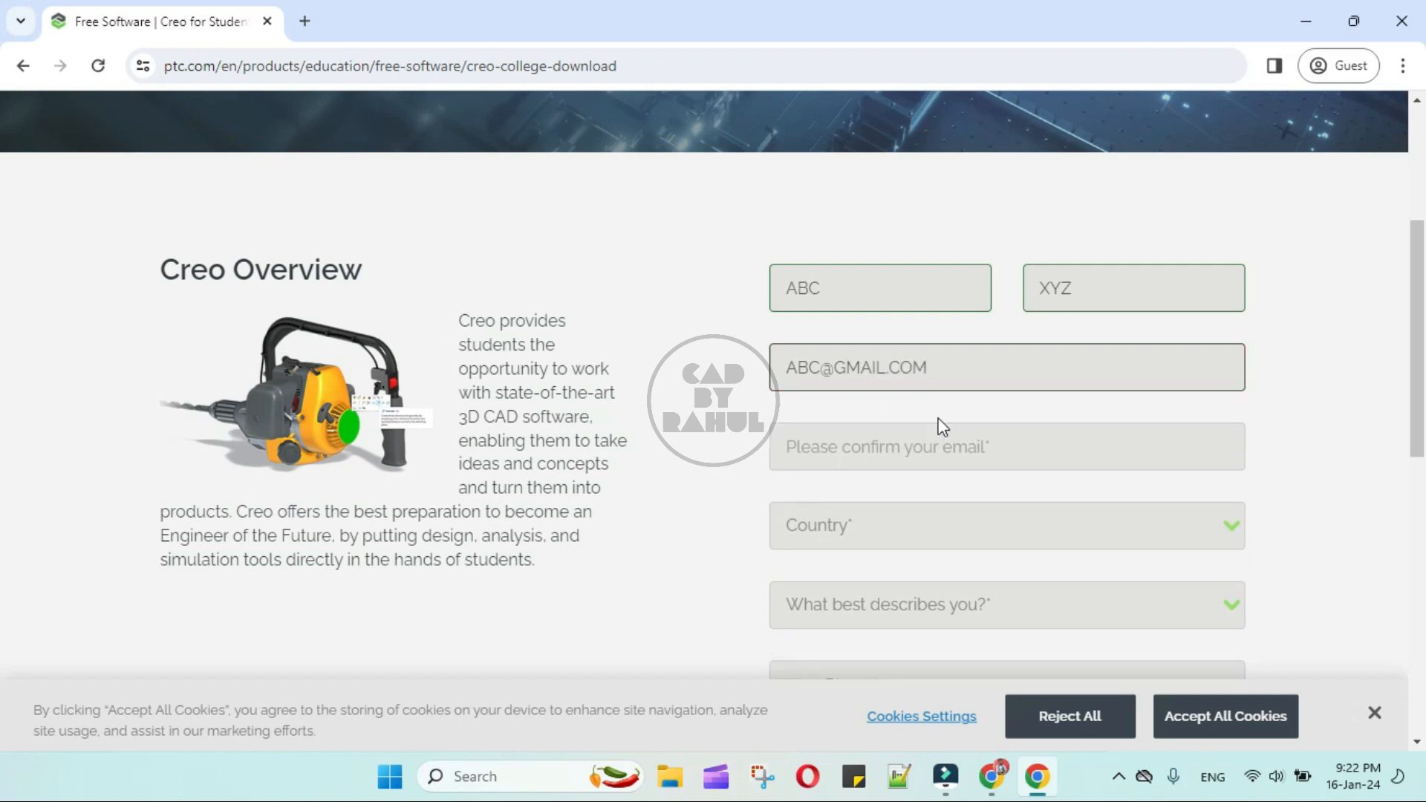
pyautogui.click(906, 444)
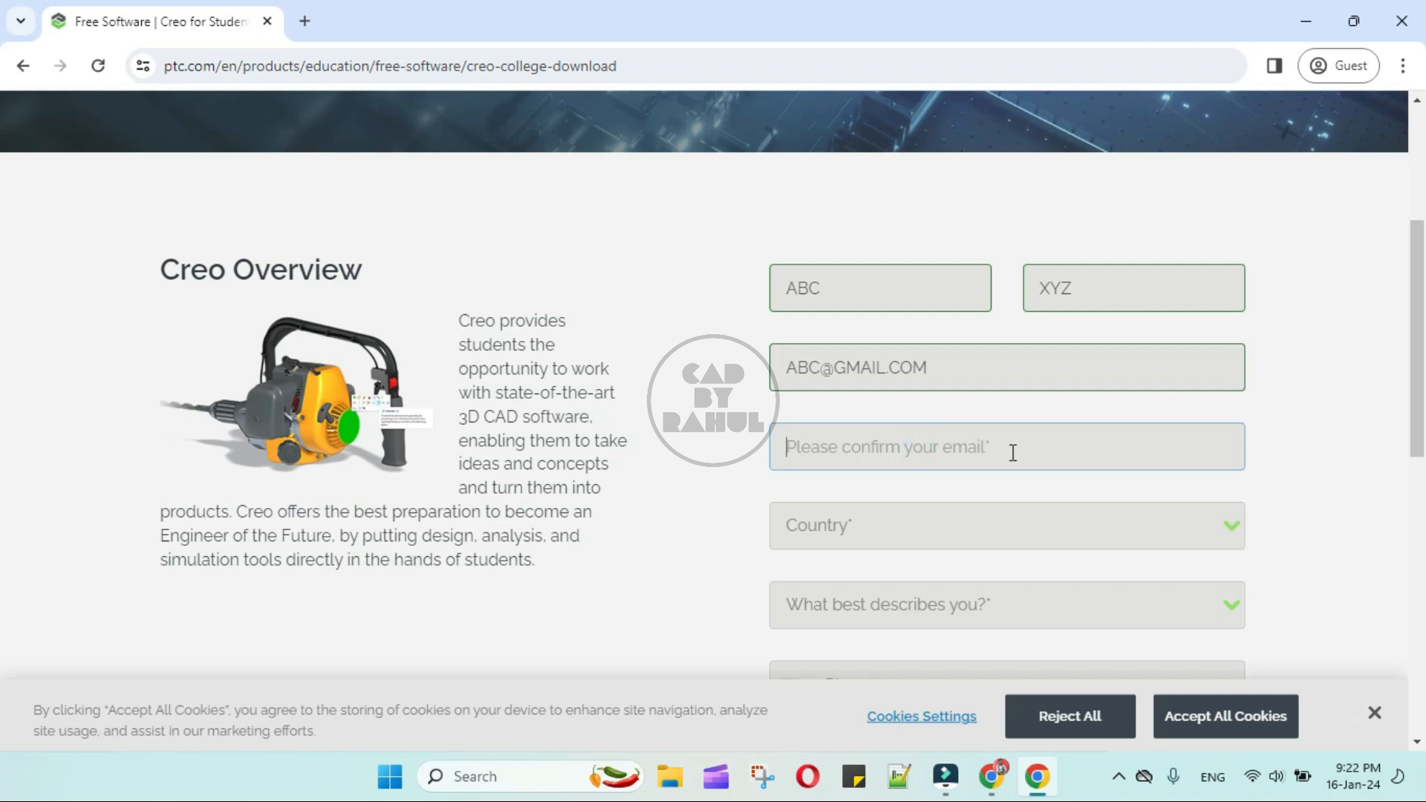
pyautogui.write('AB')
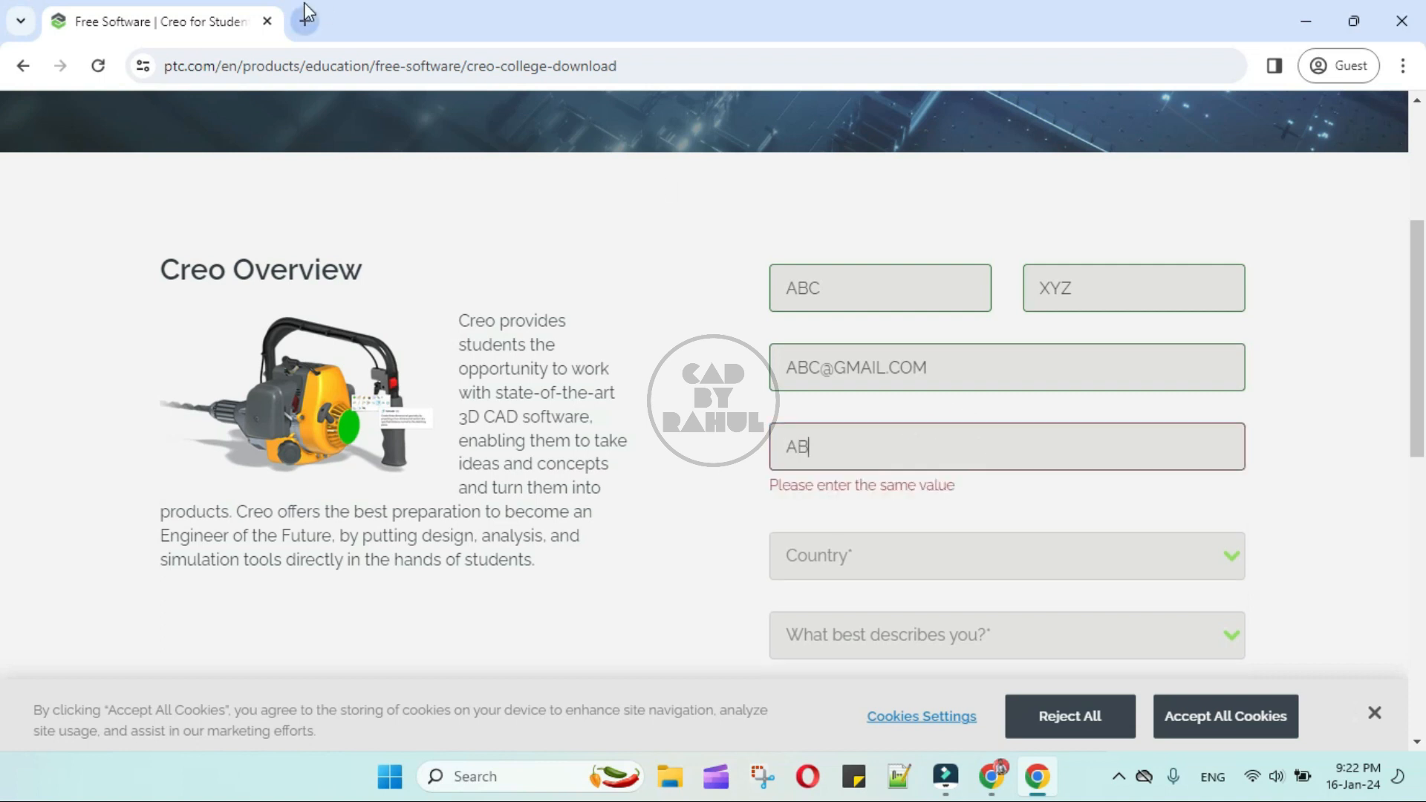
pyautogui.write('C@GMAIL.COM')
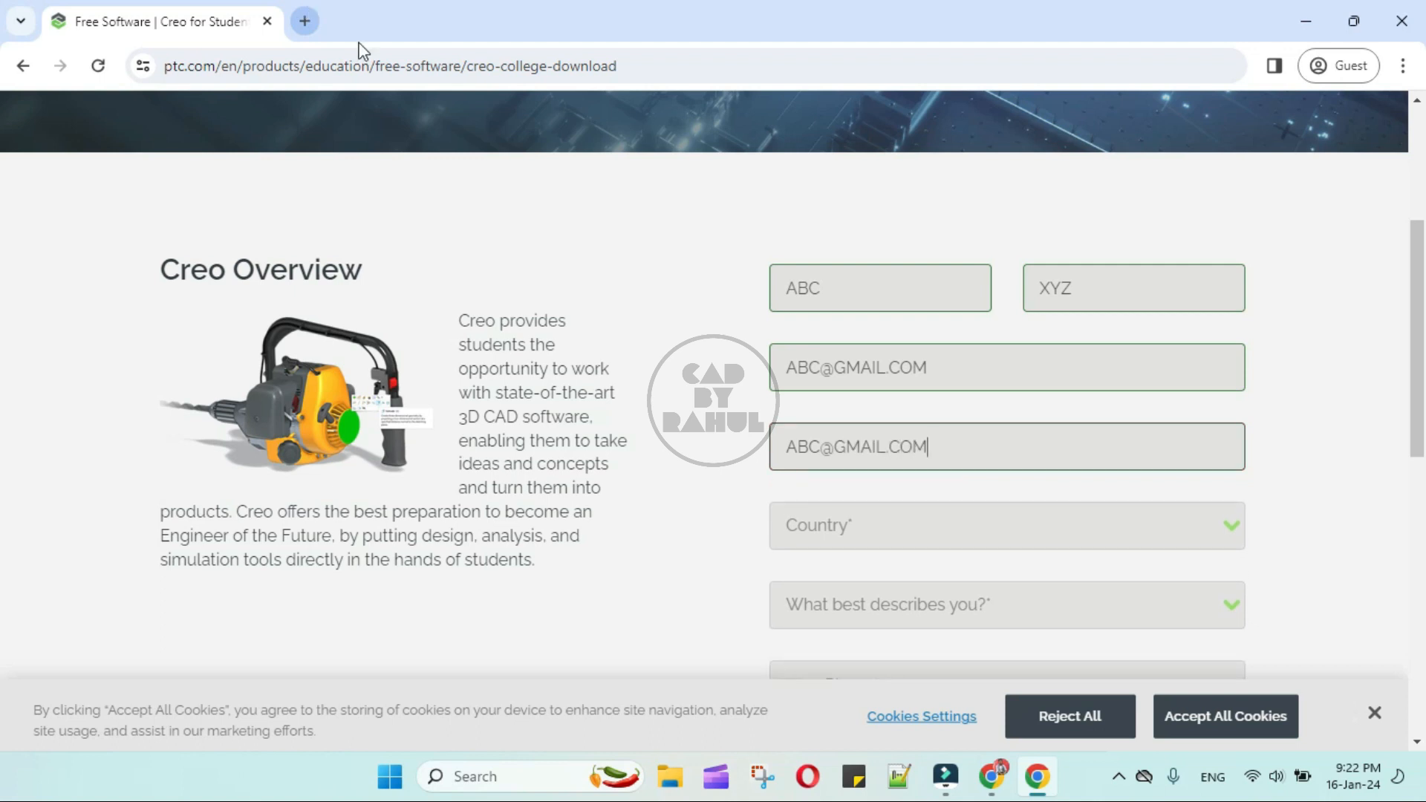
# - Set the country to India and choose College/University student as the description in the download form
pyautogui.click(1206, 525)
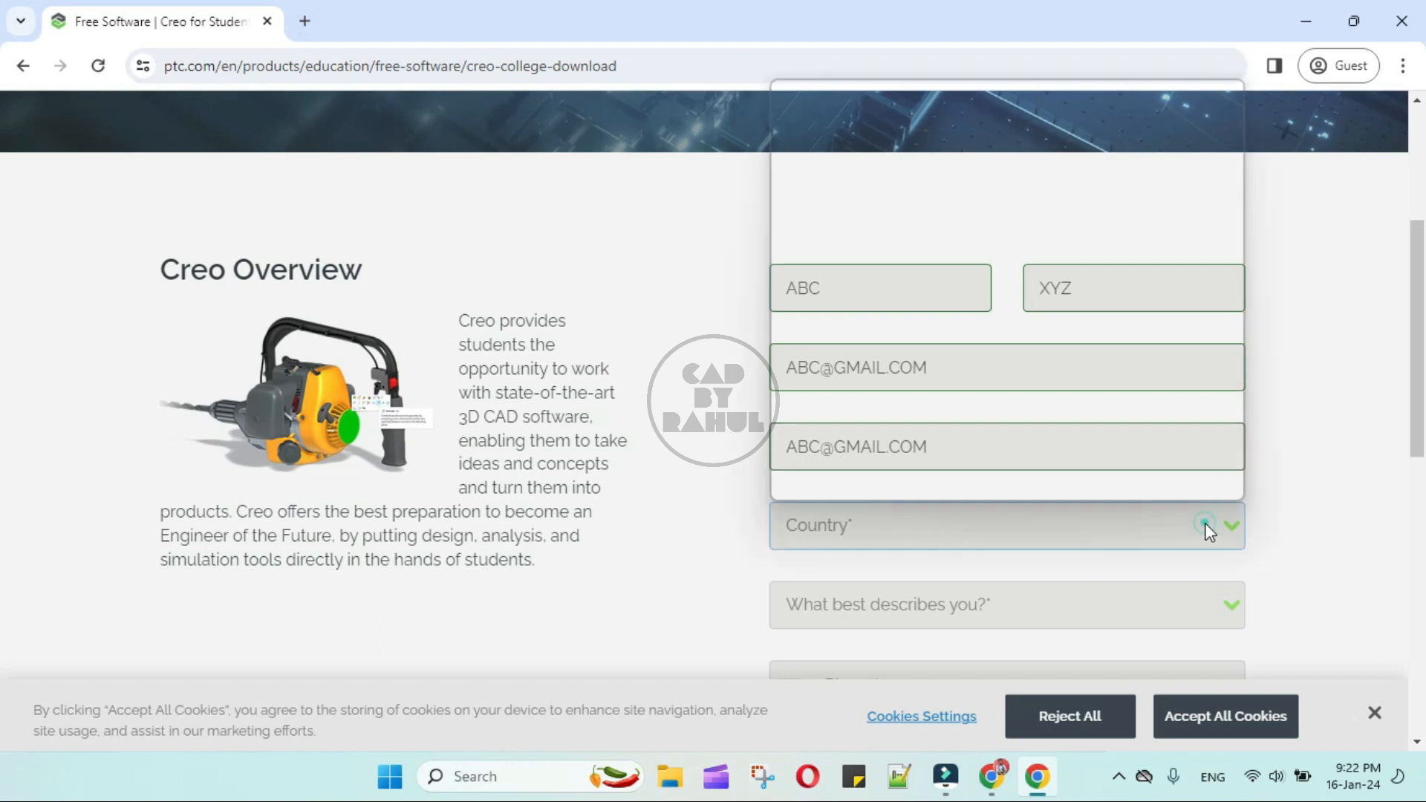
pyautogui.scroll(-20, 966, 357)
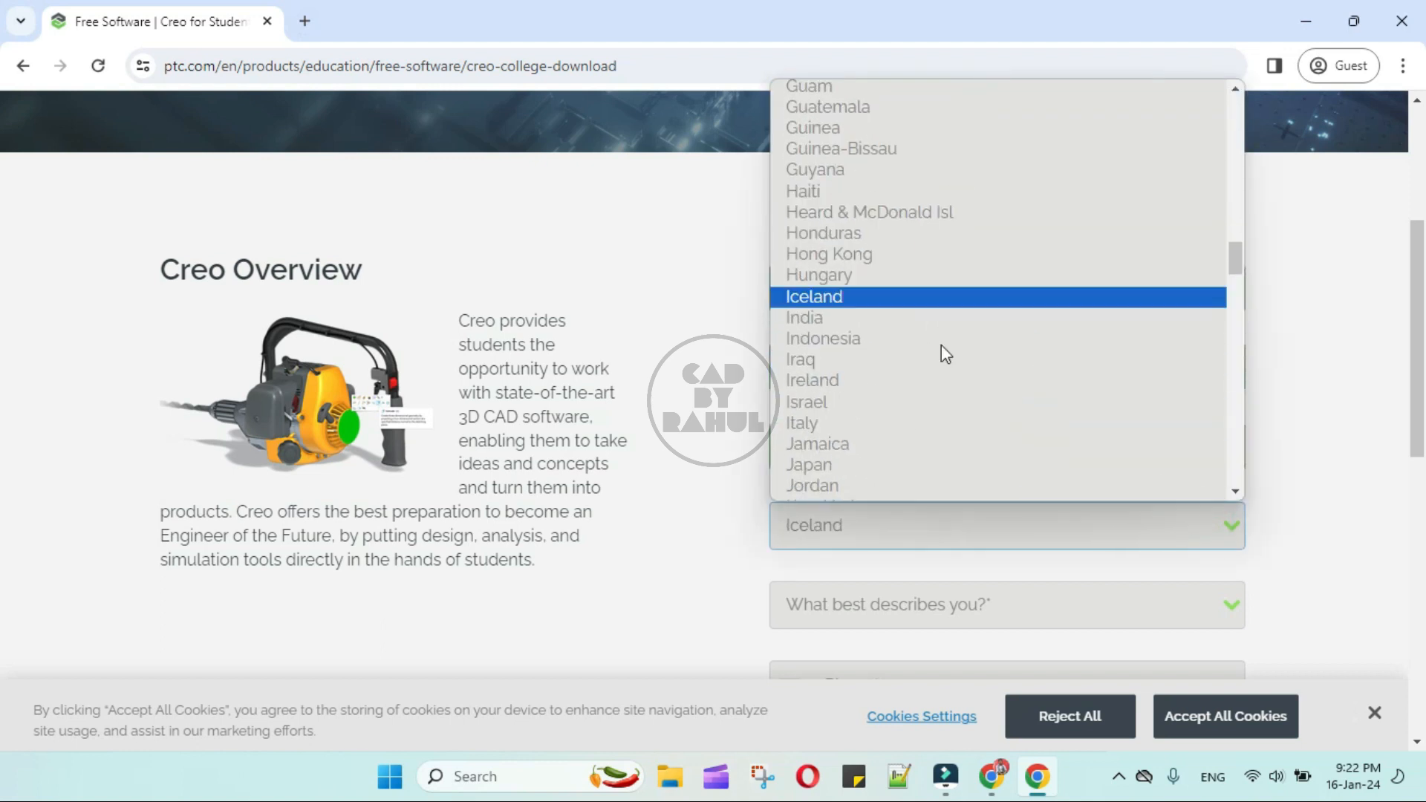
pyautogui.click(888, 325)
pyautogui.click(1005, 603)
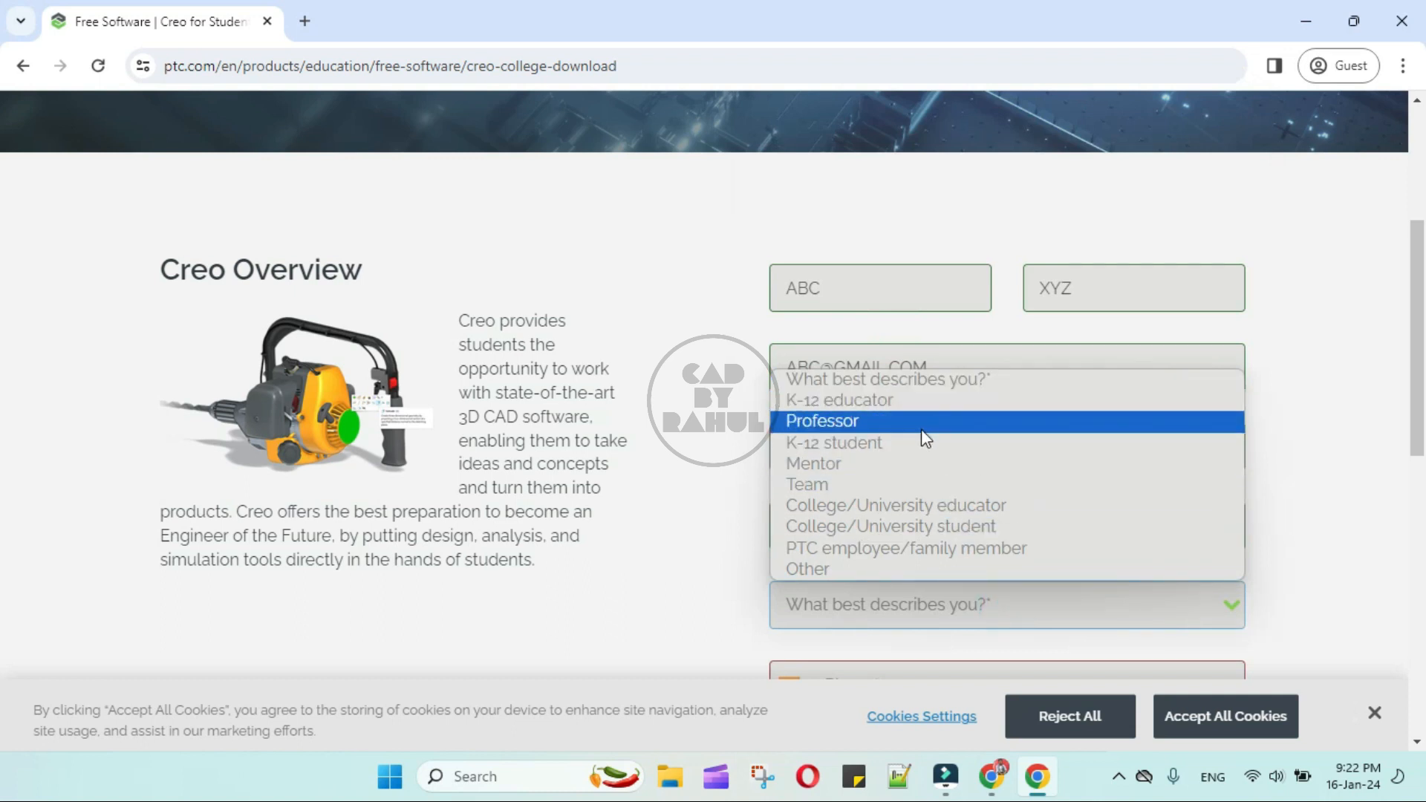
pyautogui.click(958, 527)
# - Enter the student's phone number in the download form
pyautogui.scroll(-3, 957, 514)
pyautogui.click(964, 486)
pyautogui.click(964, 486)
pyautogui.write('99999 88888')
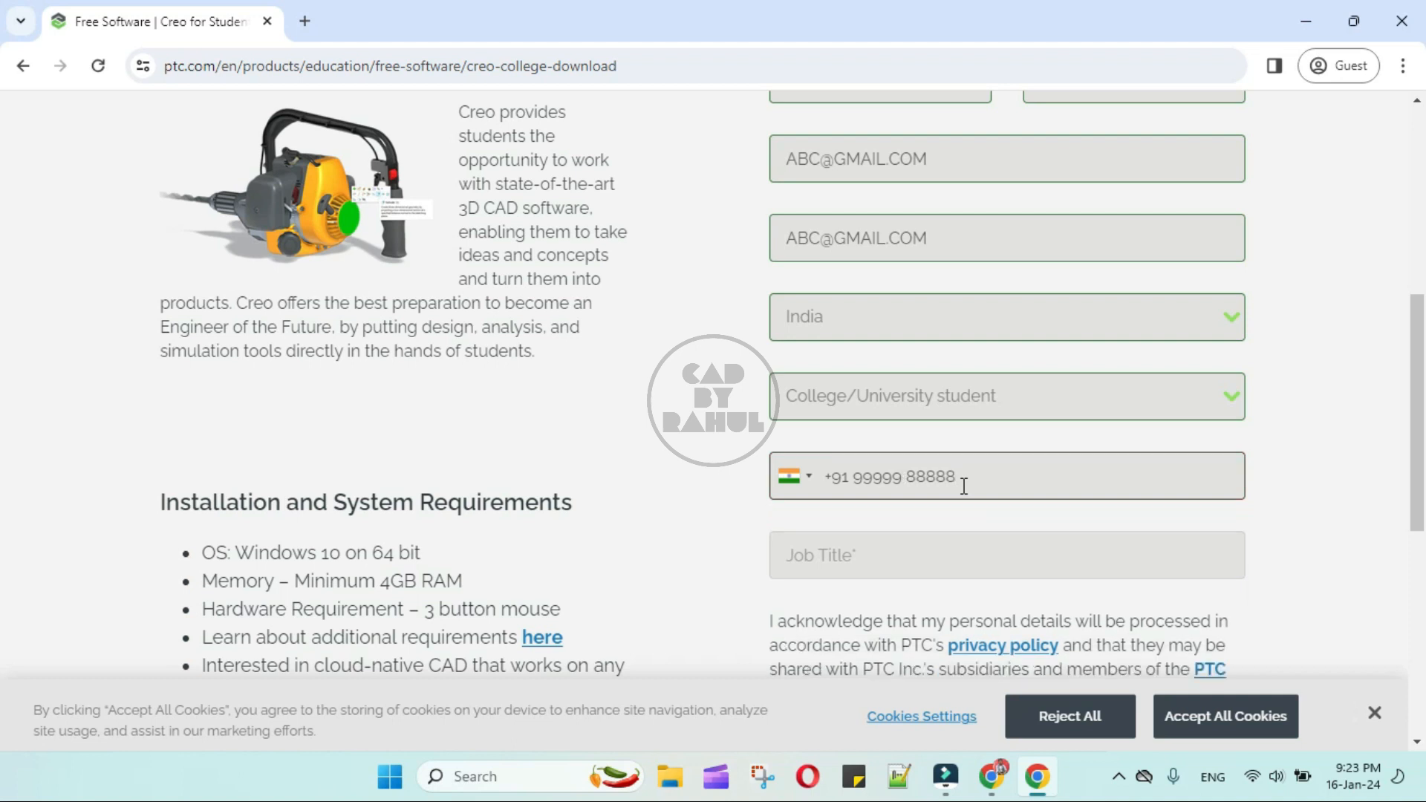
# - Enter Student as the job title in the download form
pyautogui.scroll(-1, 964, 485)
pyautogui.click(914, 447)
pyautogui.write('Student')
# - Open the installation guide for Creo 7.0 from the previous editions on the student download page
pyautogui.scroll(-2, 913, 447)
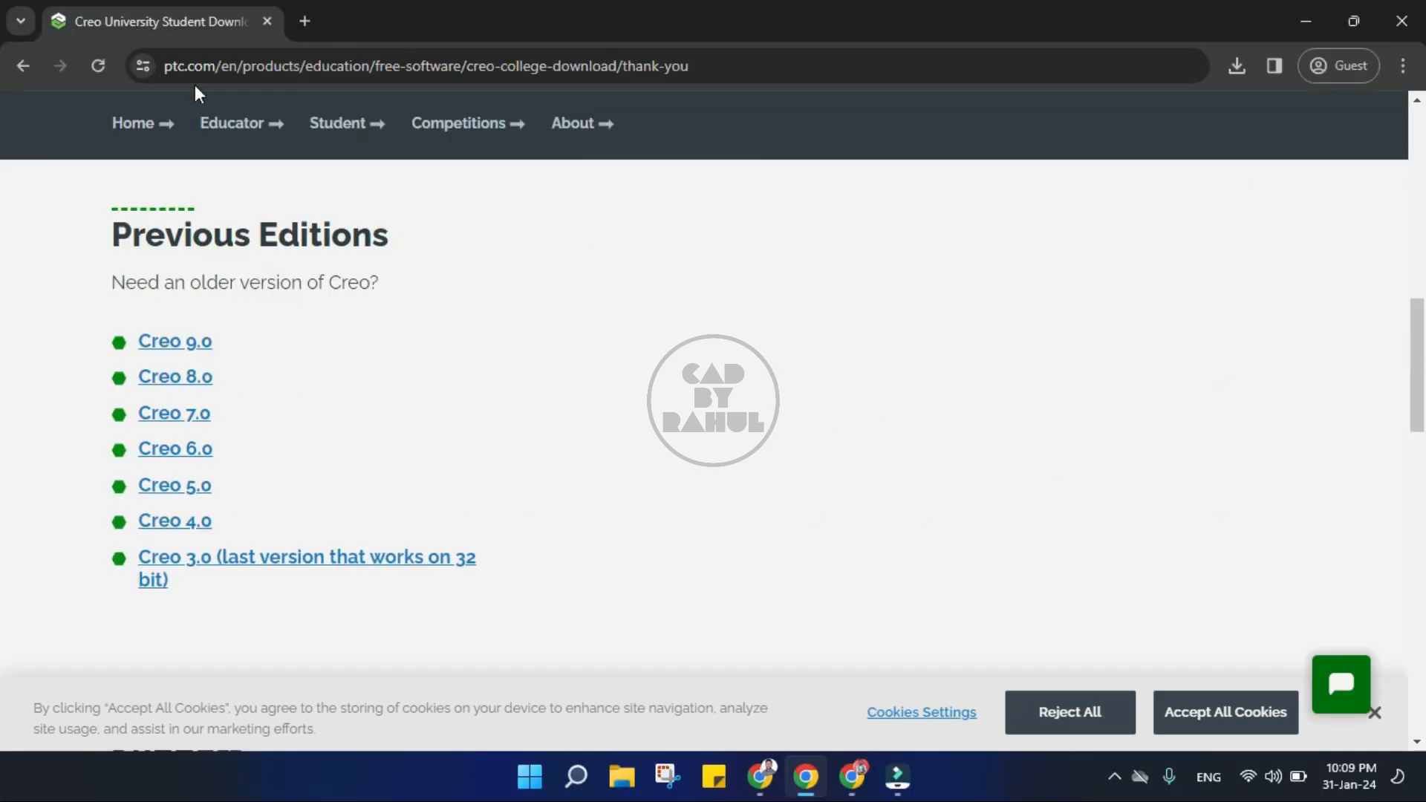
pyautogui.click(189, 422)
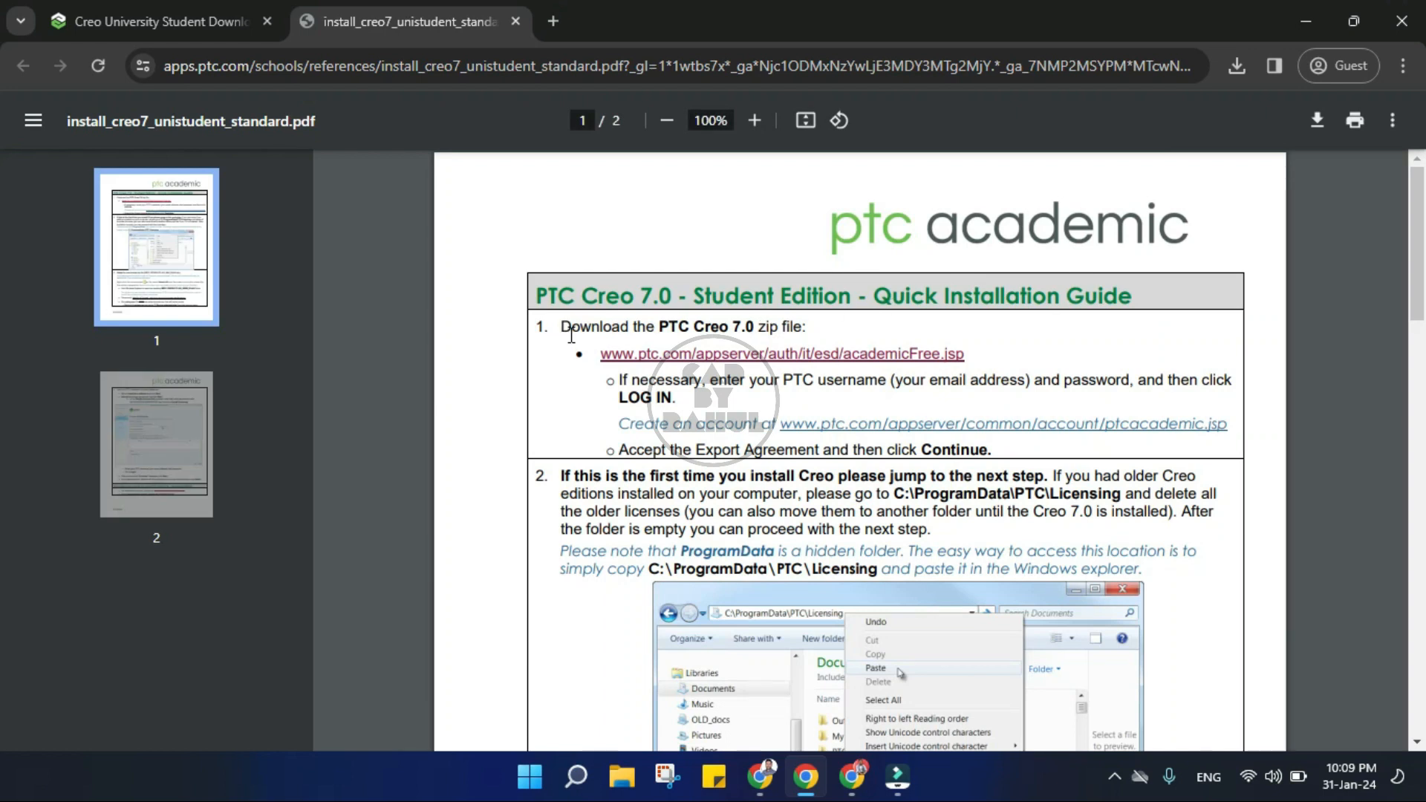
# - Examine the Creo 7.0 installation guide for the download link, unzip instructions, product code and final installation steps
pyautogui.moveTo(566, 327); pyautogui.dragTo(969, 364)
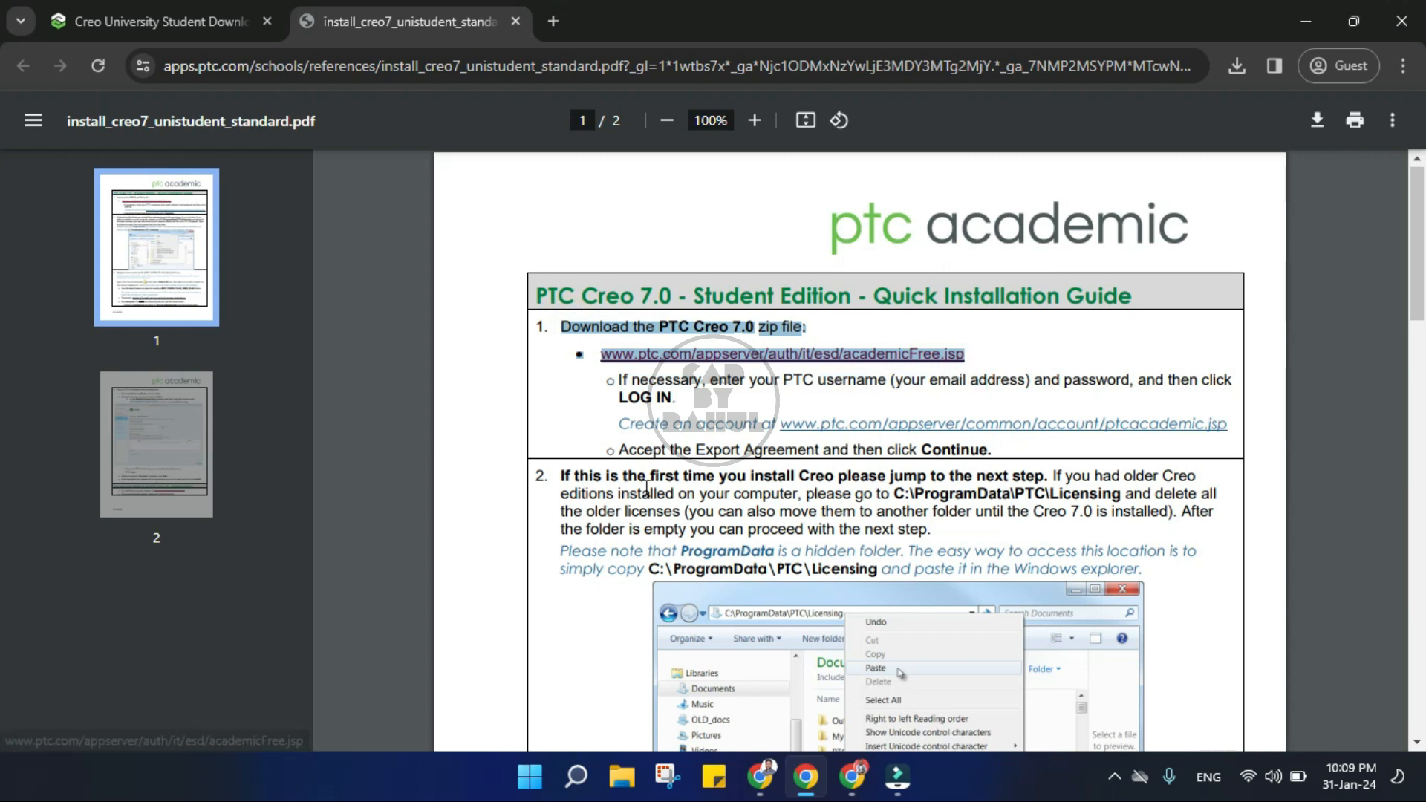
pyautogui.scroll(-1, 646, 489)
pyautogui.scroll(-4, 897, 401)
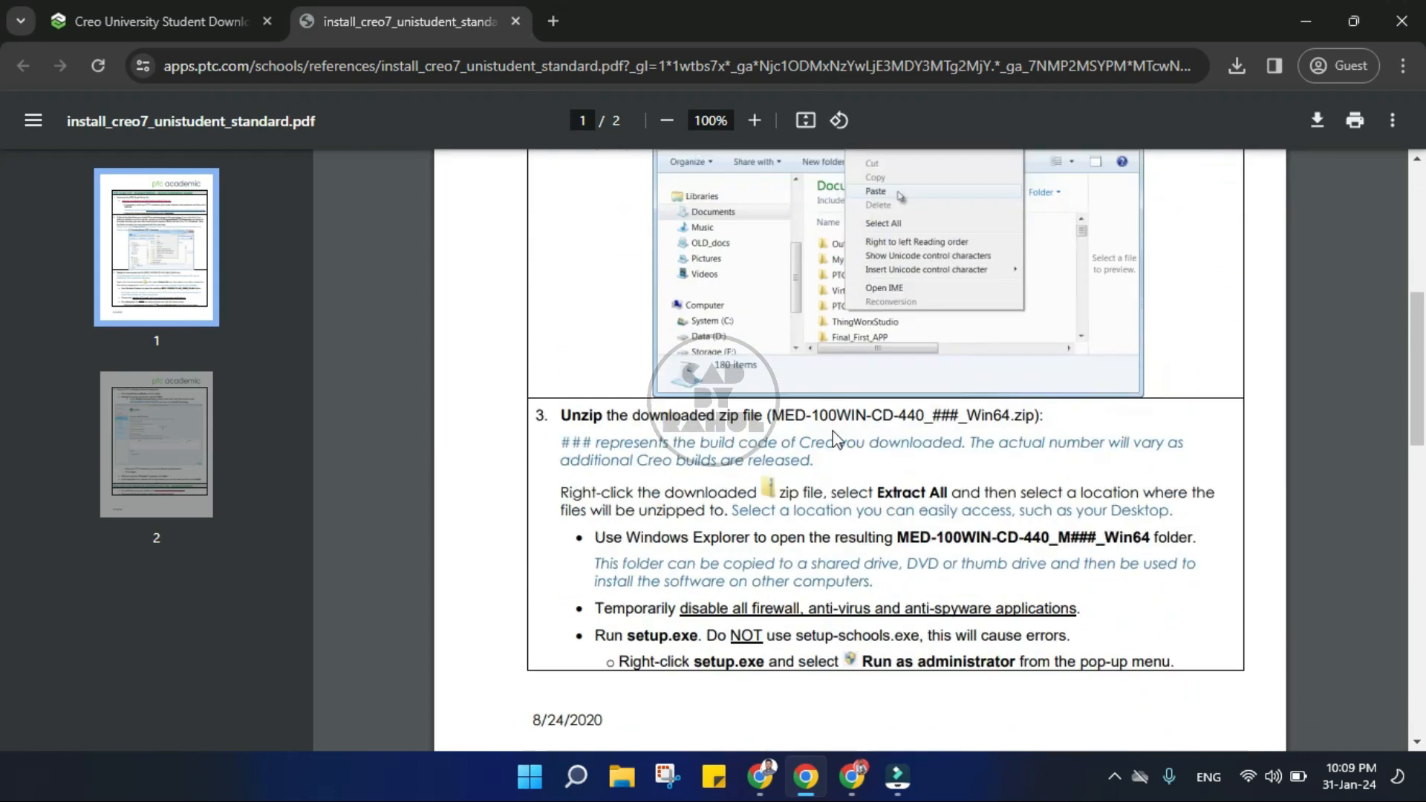
pyautogui.moveTo(579, 379); pyautogui.dragTo(1050, 399)
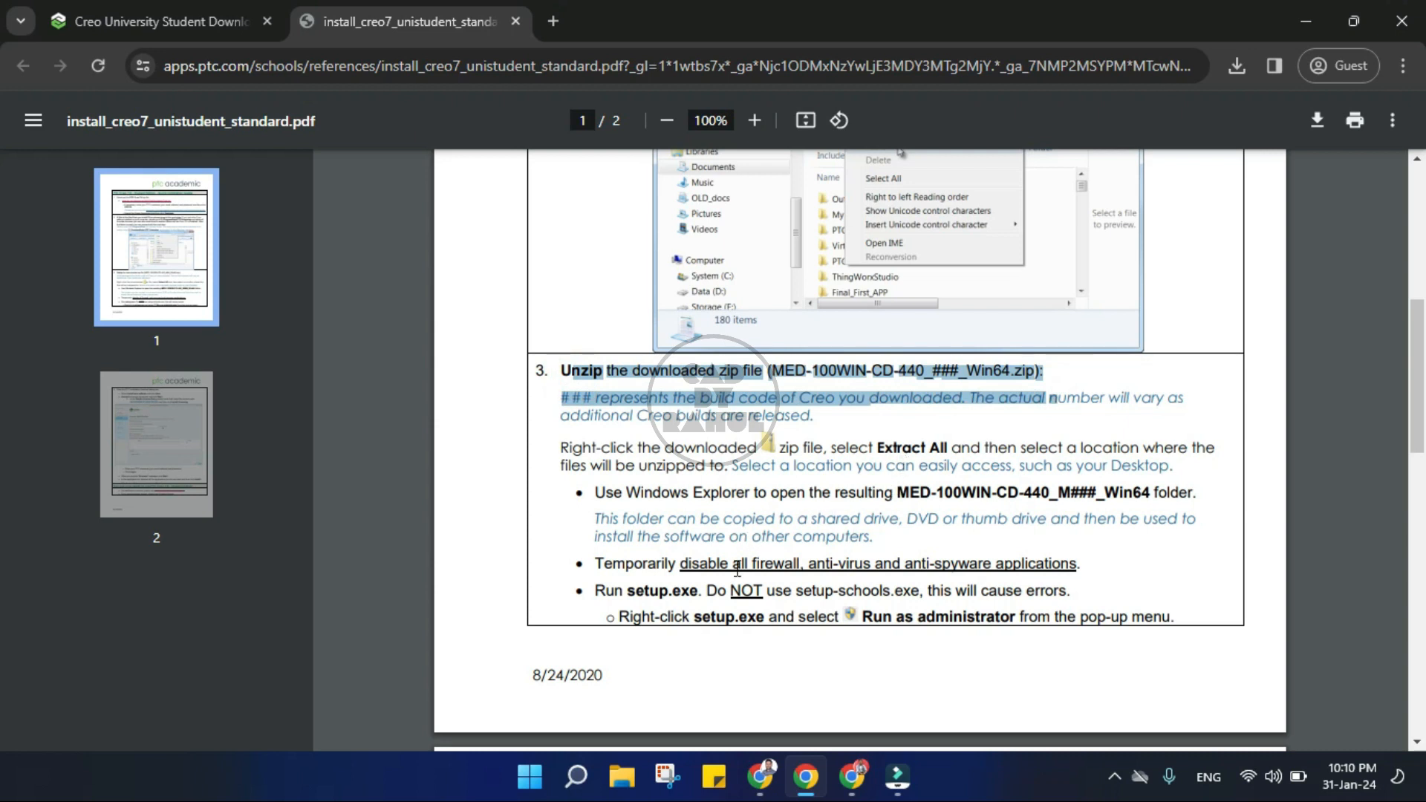
pyautogui.scroll(-1, 722, 568)
pyautogui.scroll(-4, 774, 496)
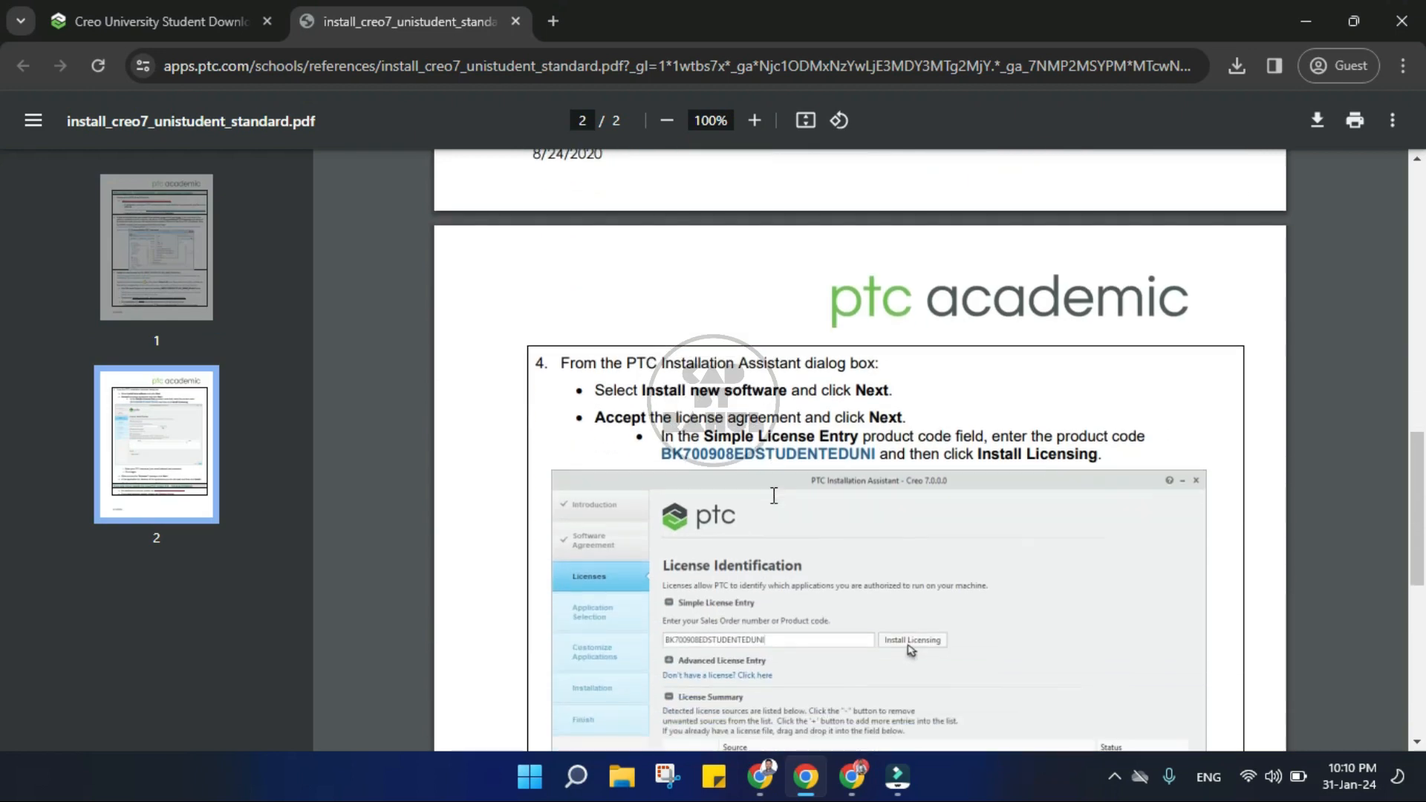
pyautogui.moveTo(661, 454); pyautogui.dragTo(877, 454)
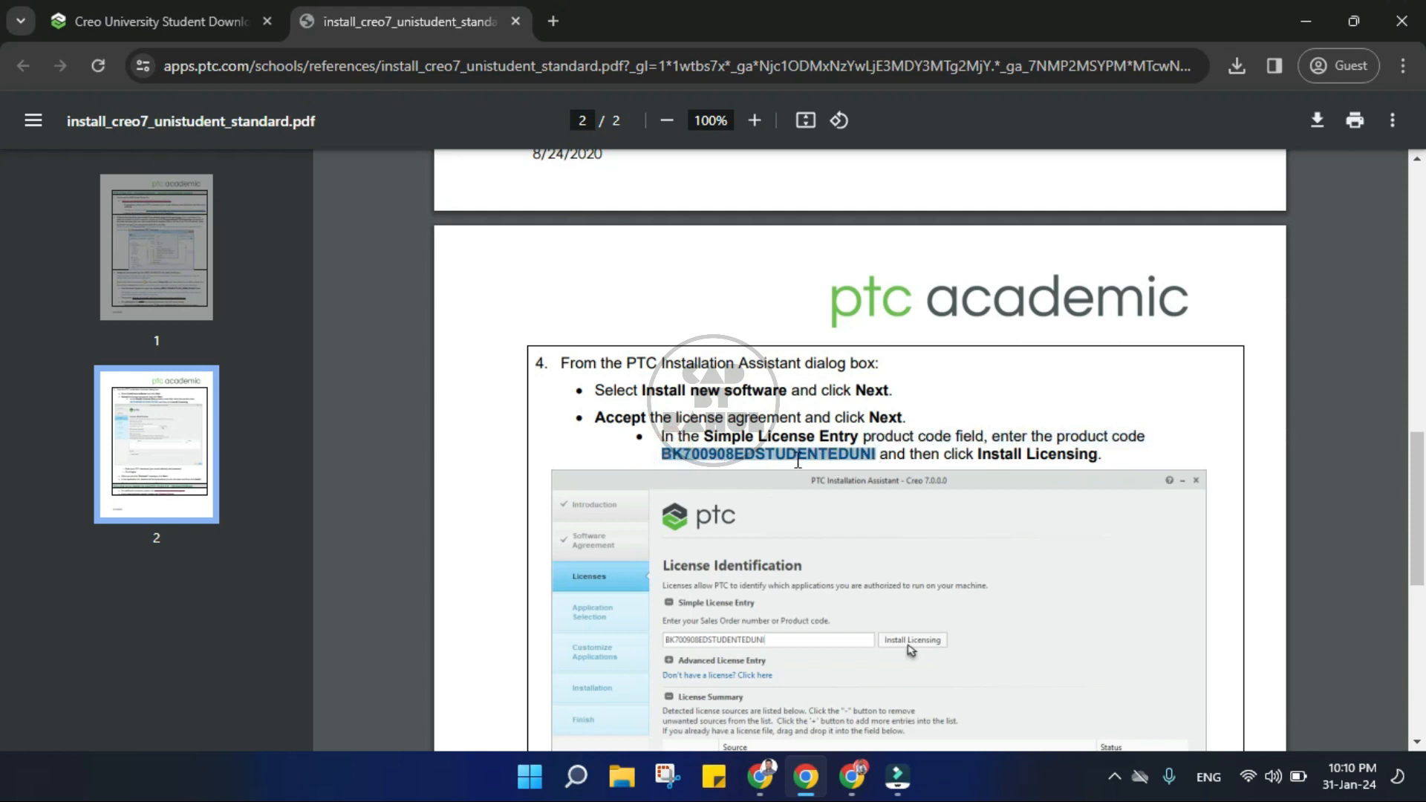
pyautogui.scroll(-6, 798, 461)
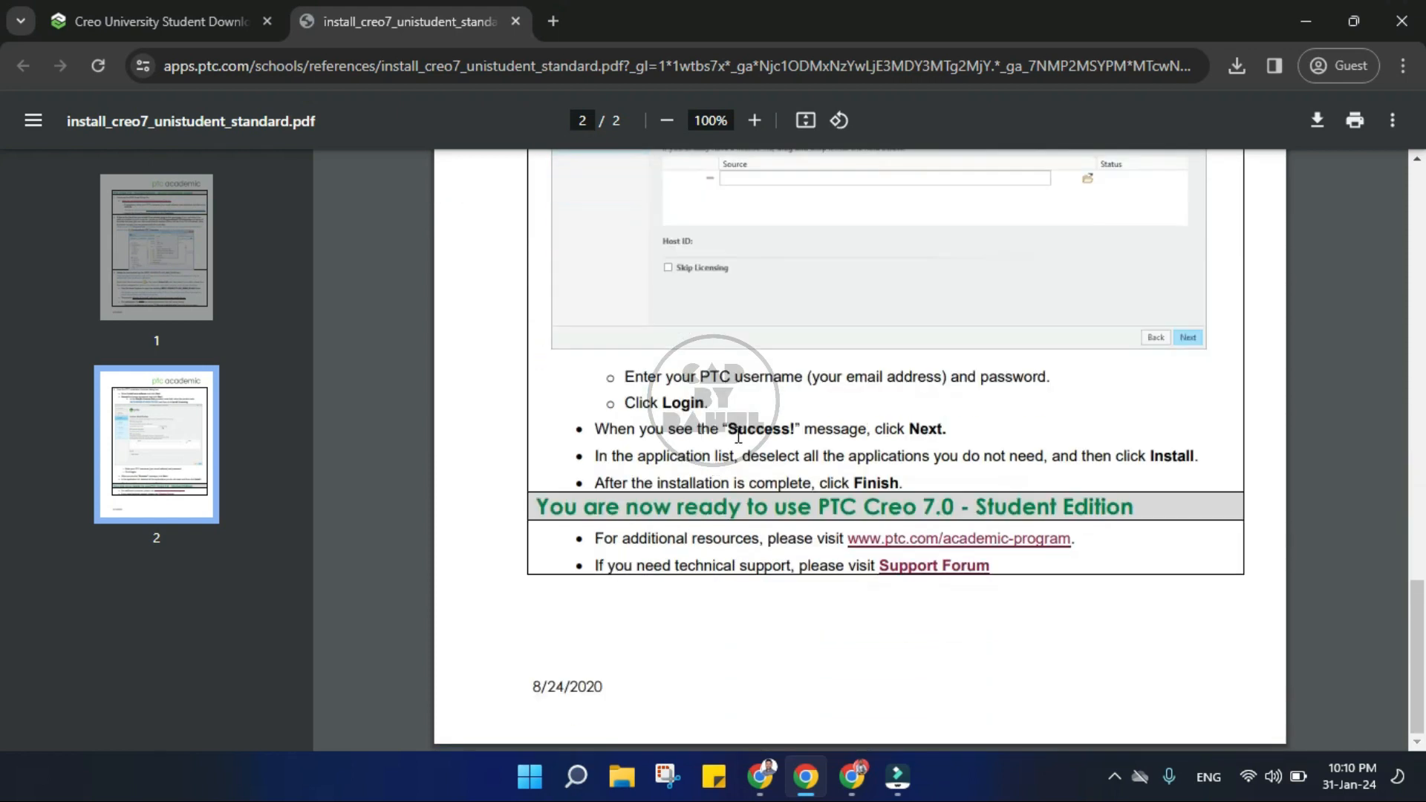
pyautogui.doubleClick(735, 430)
pyautogui.scroll(18, 924, 371)
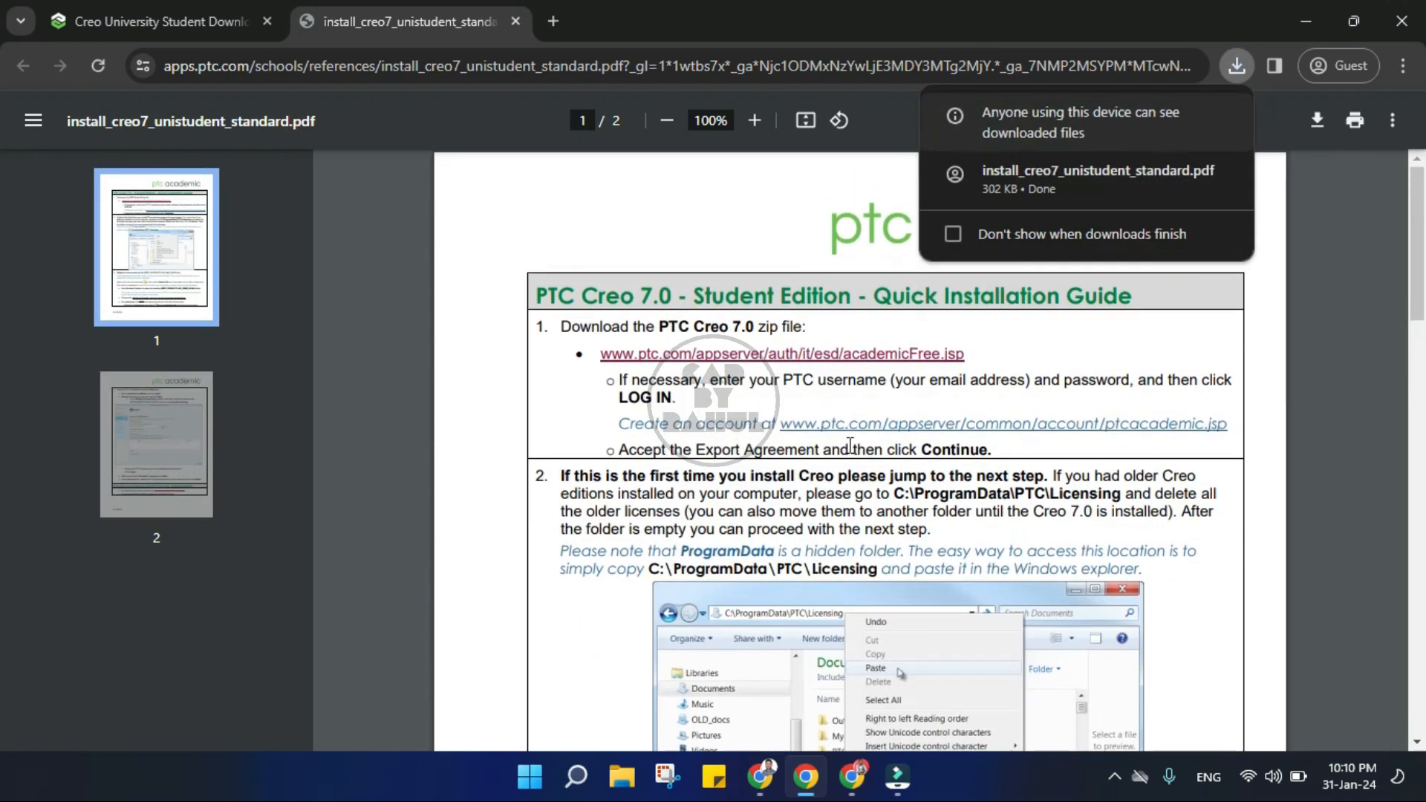
# - Follow the guide's link to the PTC Creo 7.0 zip download and continue to the site despite the insecure connection
pyautogui.click(816, 357)
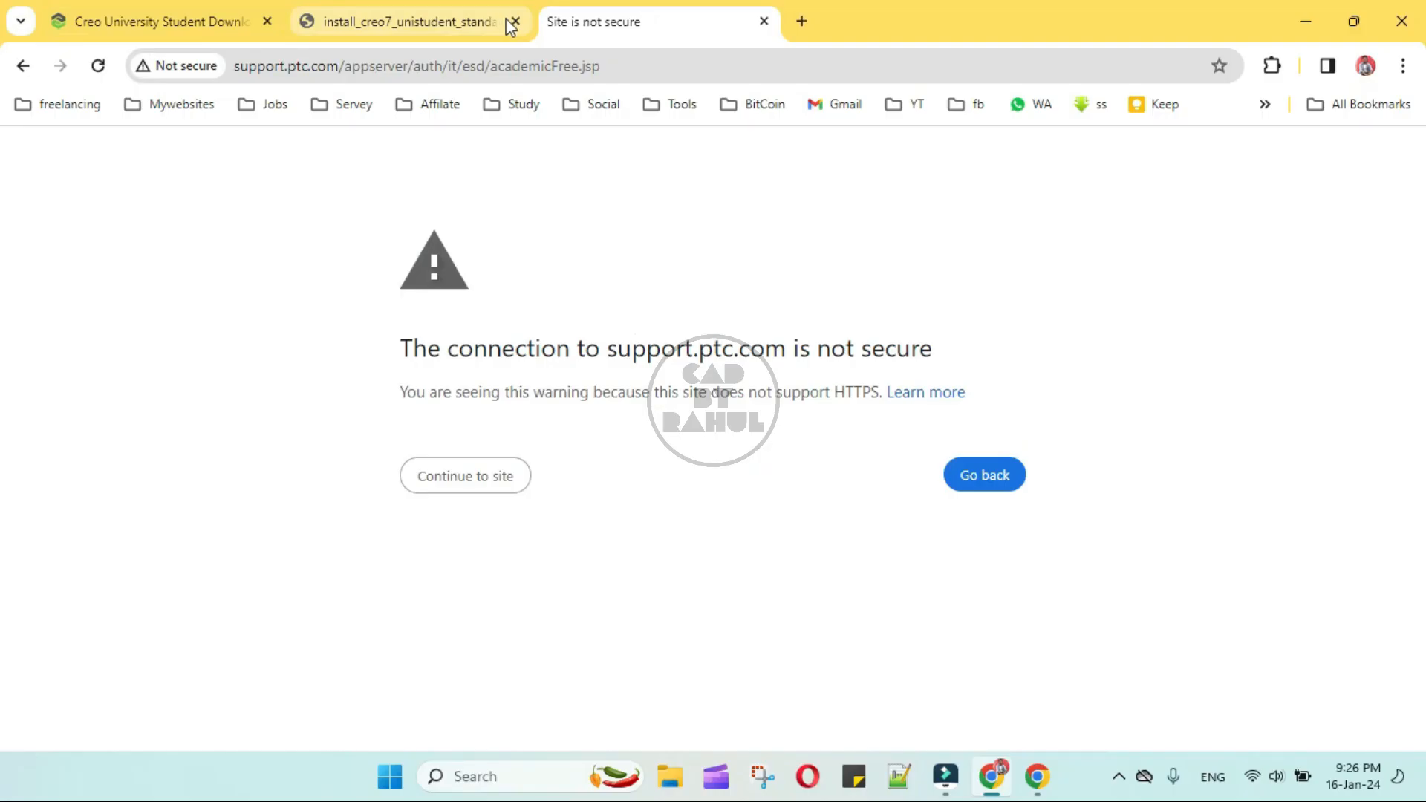
pyautogui.click(496, 476)
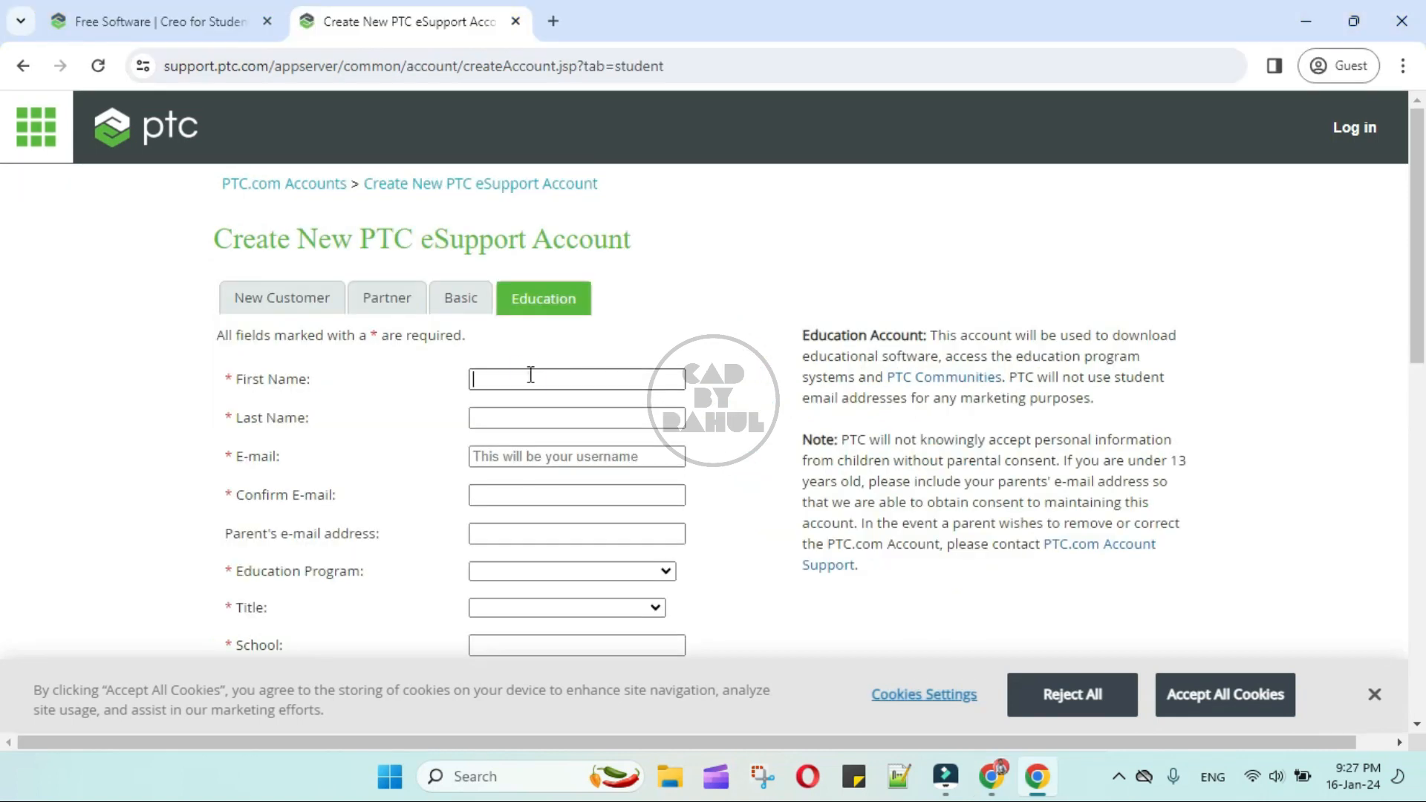
# - Enter the student's first and last name in the education account form for PTC eSupport
pyautogui.click(530, 375)
pyautogui.click(519, 407)
pyautogui.write('xyz')
# - Enter the student's e-mail address in the education account form and repeat it for confirmation
pyautogui.click(554, 455)
pyautogui.write('abc@gmail.com')
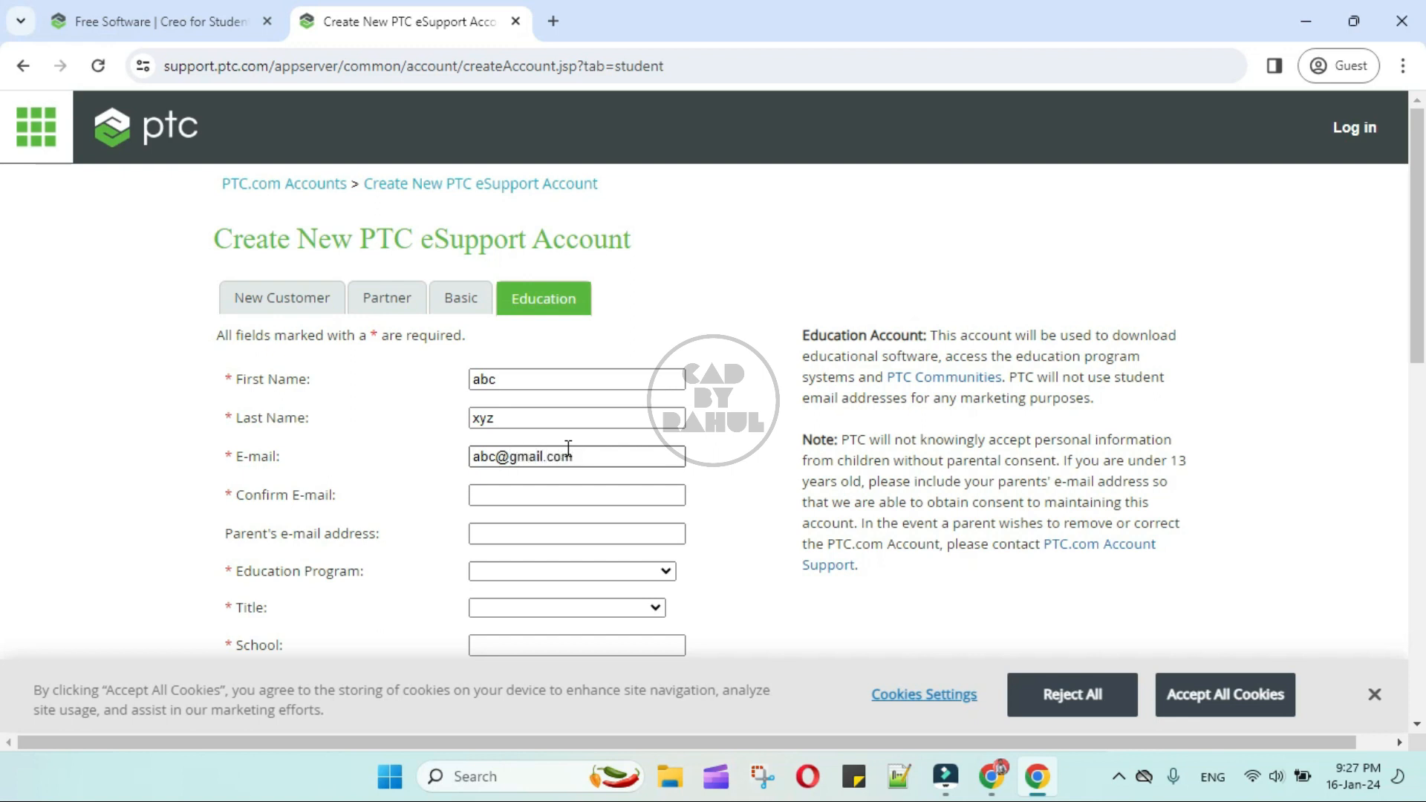
pyautogui.click(526, 493)
pyautogui.write('abc@gmail.com')
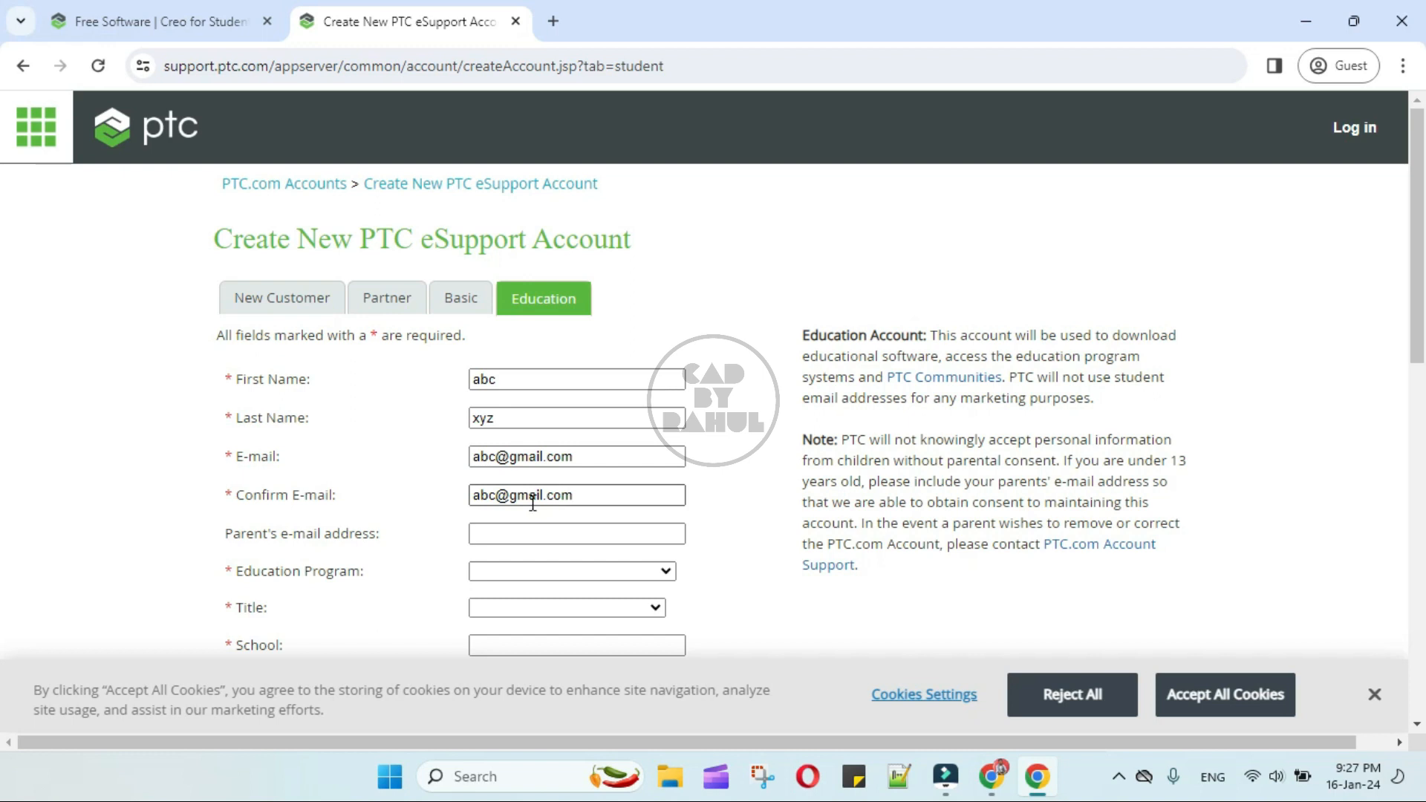
# - Leave the parent's e-mail blank, choose Real World Design Challenge as the education program, and set the title to College/University Student
pyautogui.click(525, 531)
pyautogui.scroll(-1, 529, 530)
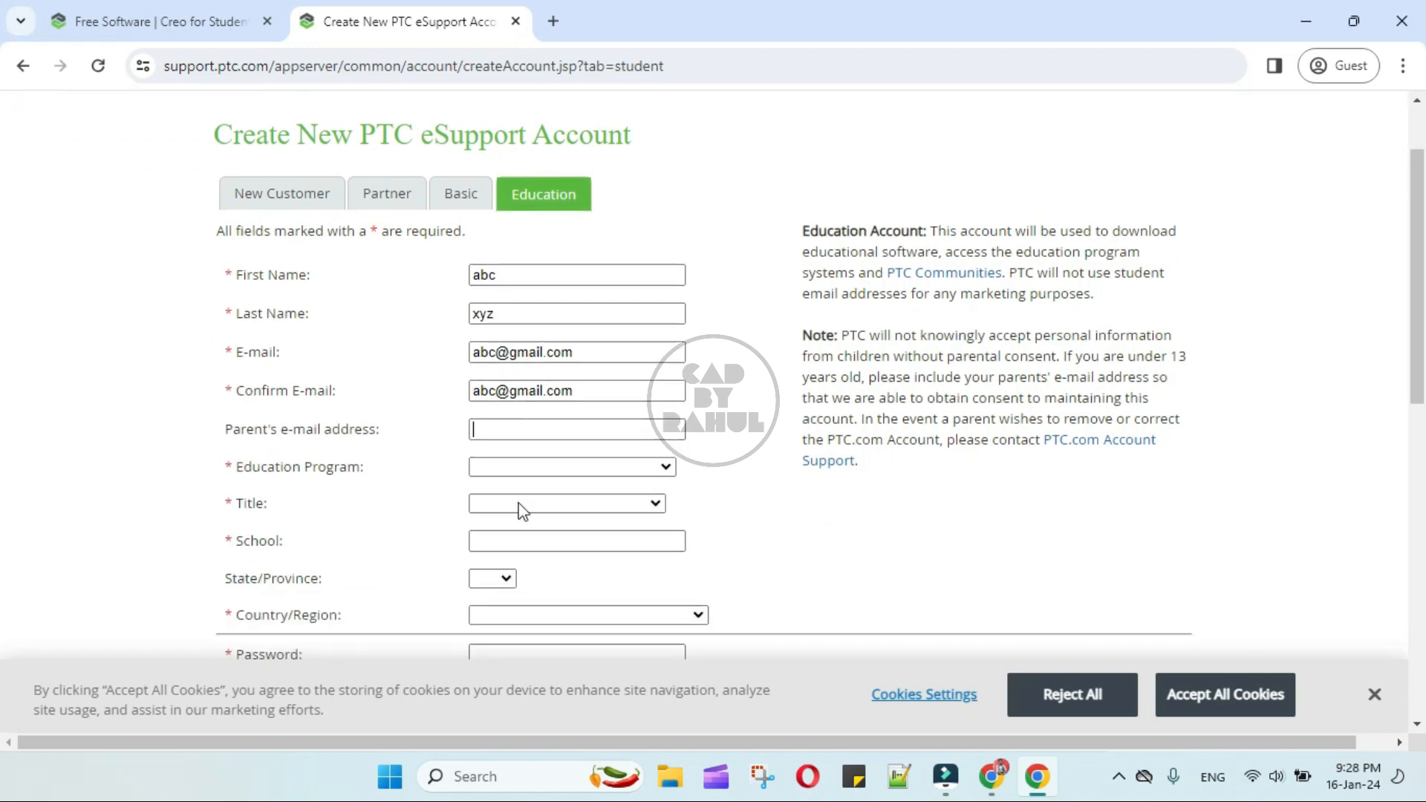
pyautogui.click(564, 466)
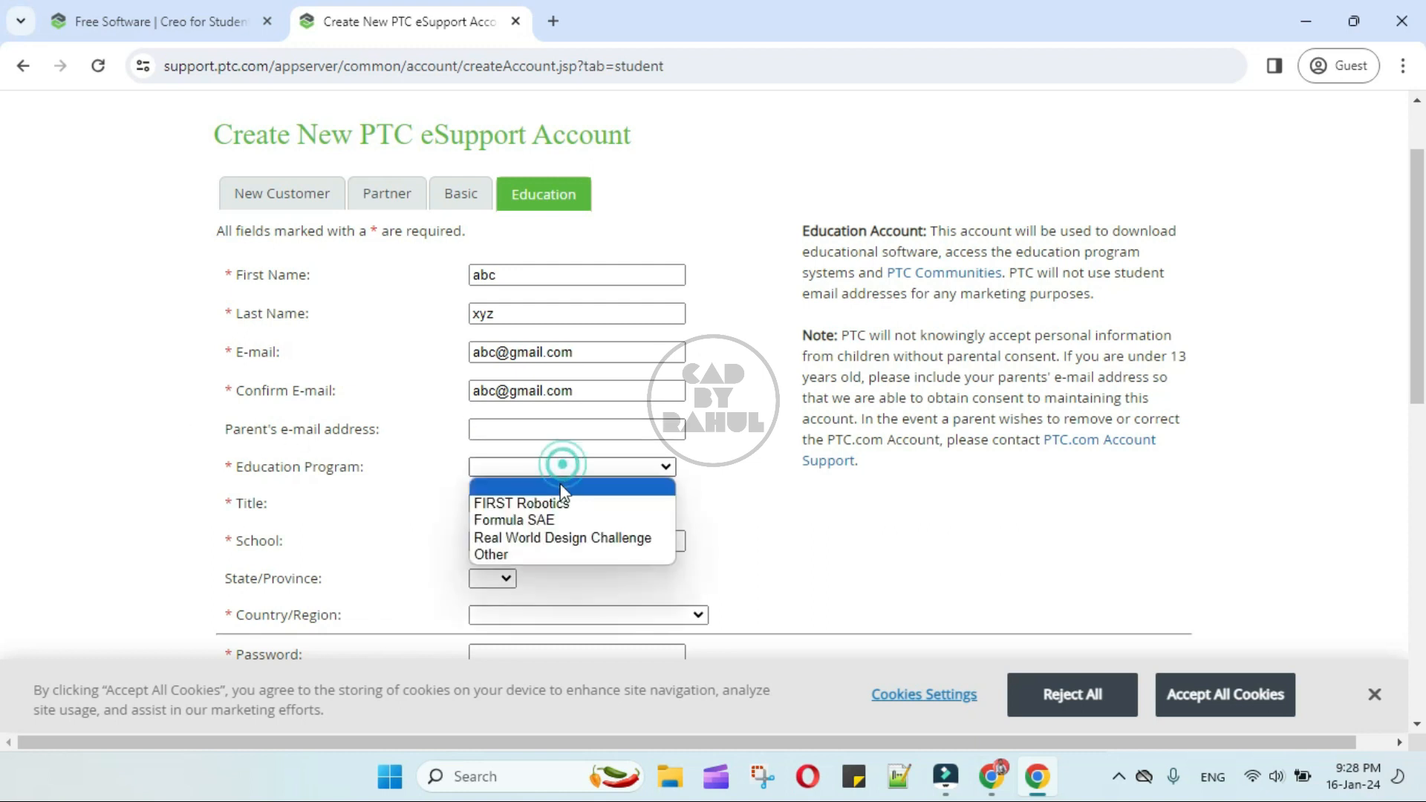
pyautogui.click(630, 536)
pyautogui.click(607, 505)
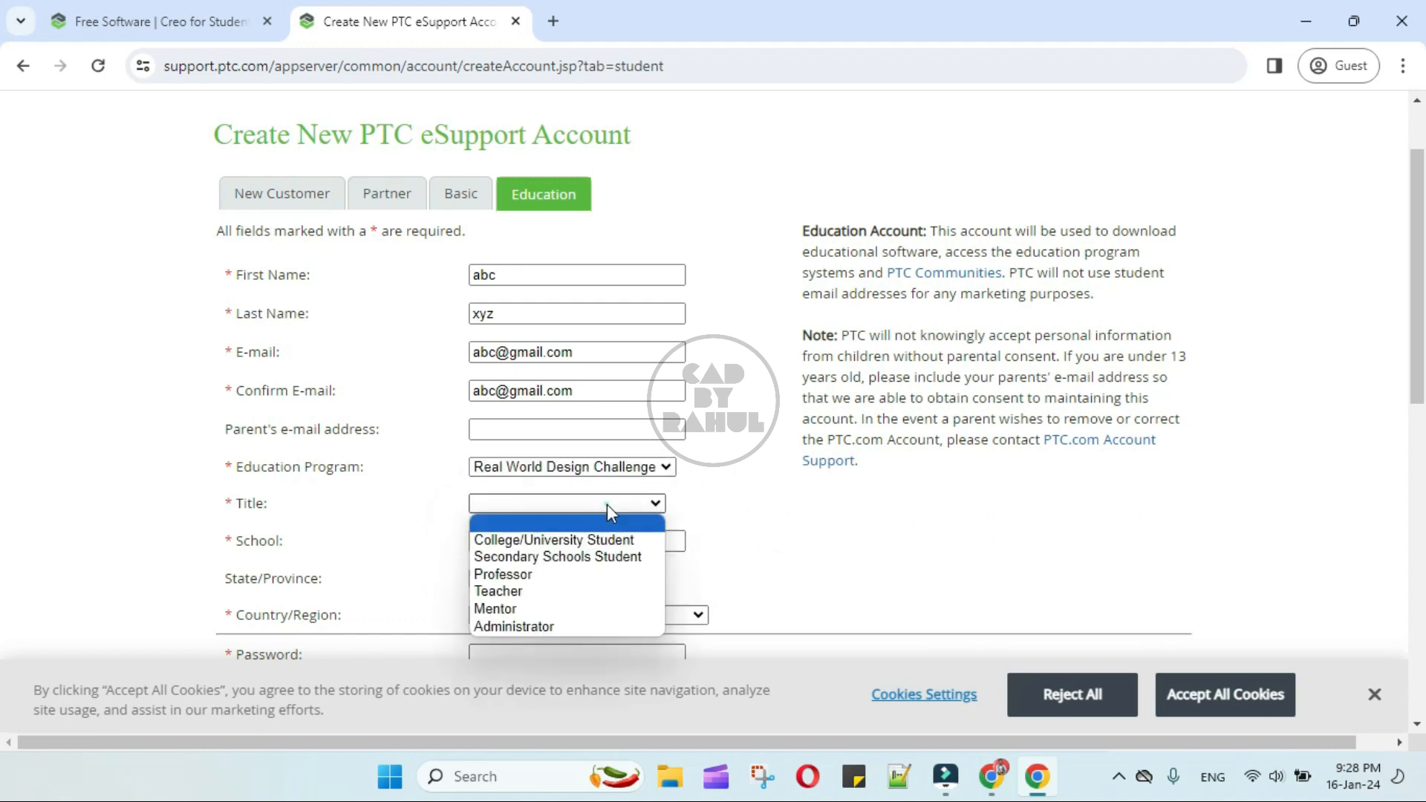
pyautogui.click(583, 540)
# - Enter COEP, Pune as the school and choose MA as the state/province
pyautogui.click(591, 547)
pyautogui.write('COEP, Pune')
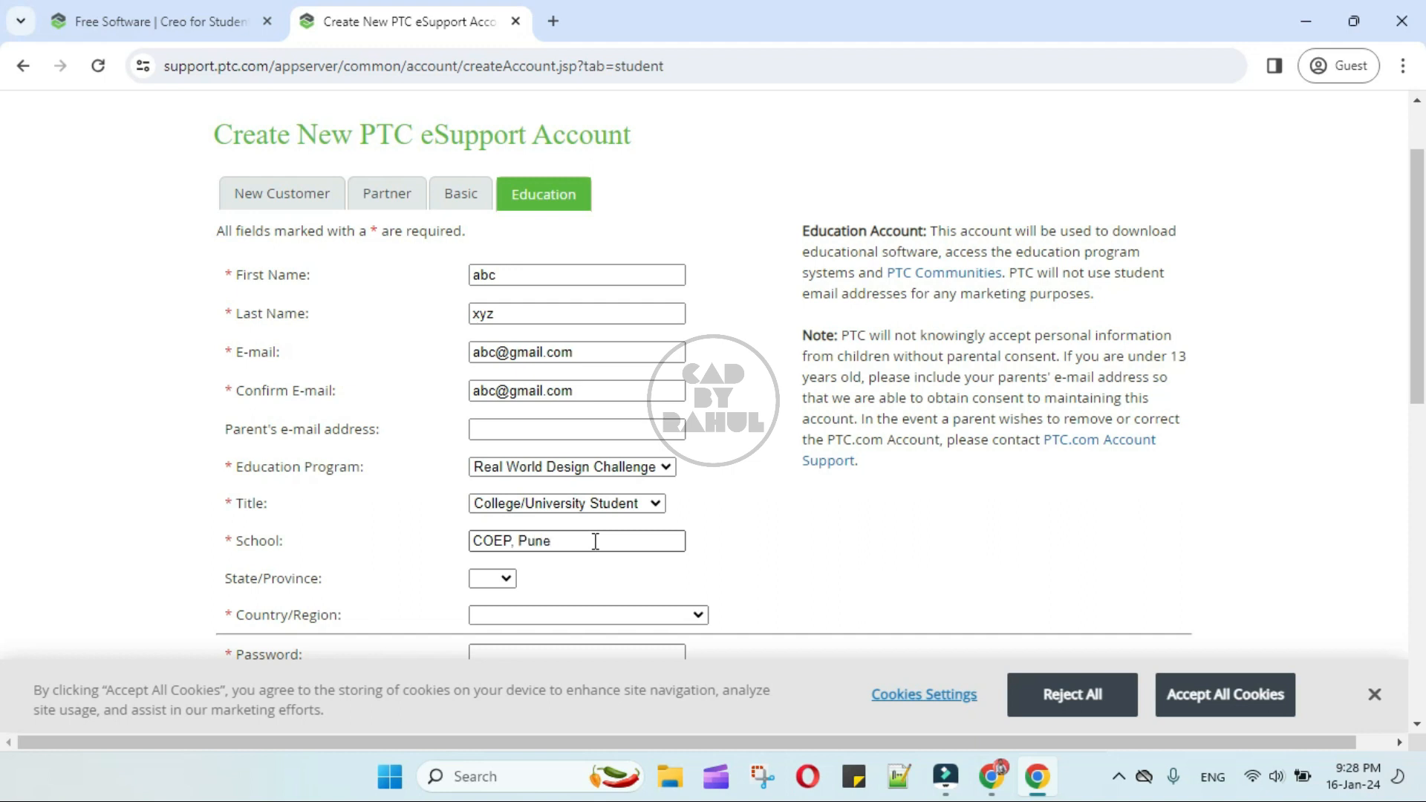
pyautogui.click(494, 579)
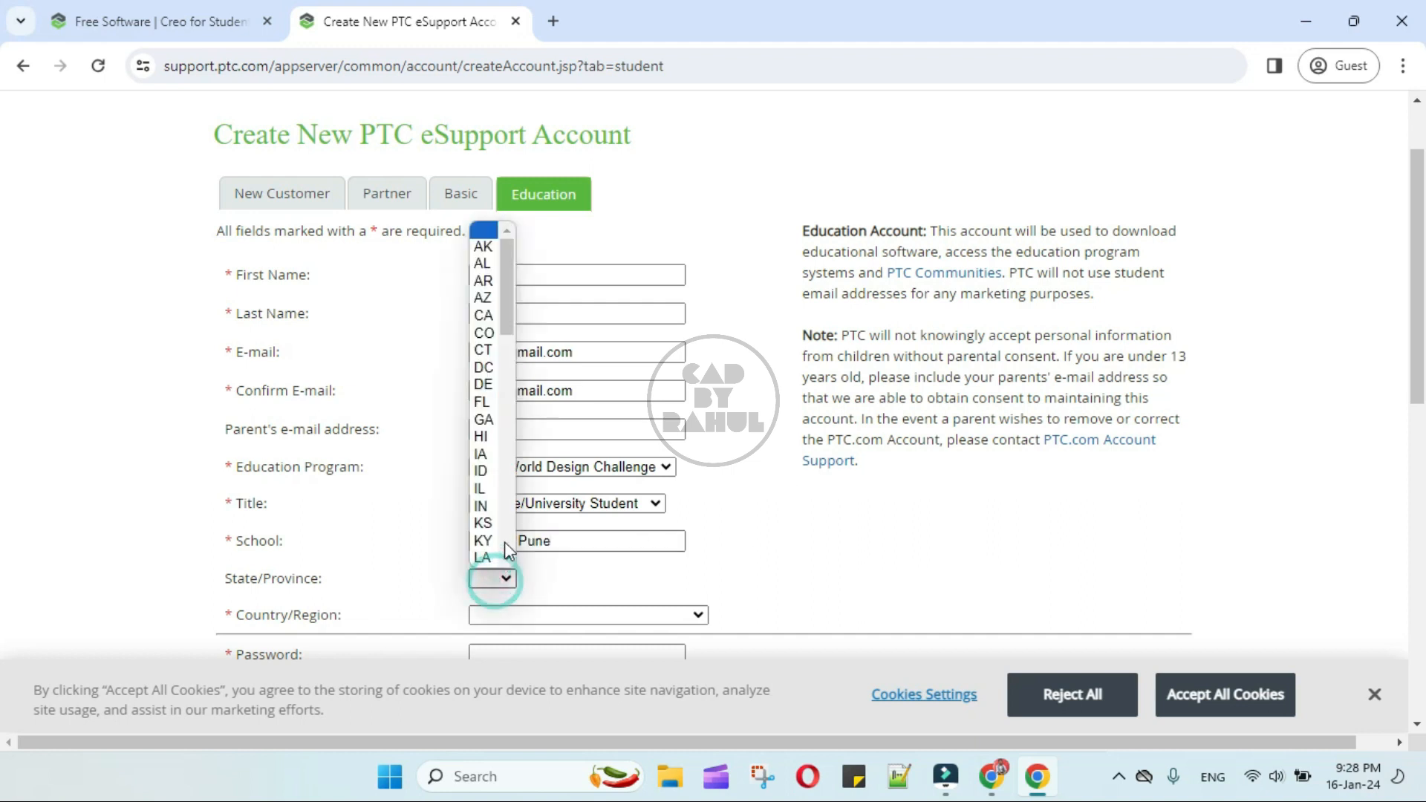
pyautogui.scroll(-8, 485, 494)
pyautogui.scroll(6, 485, 475)
pyautogui.scroll(-1, 502, 355)
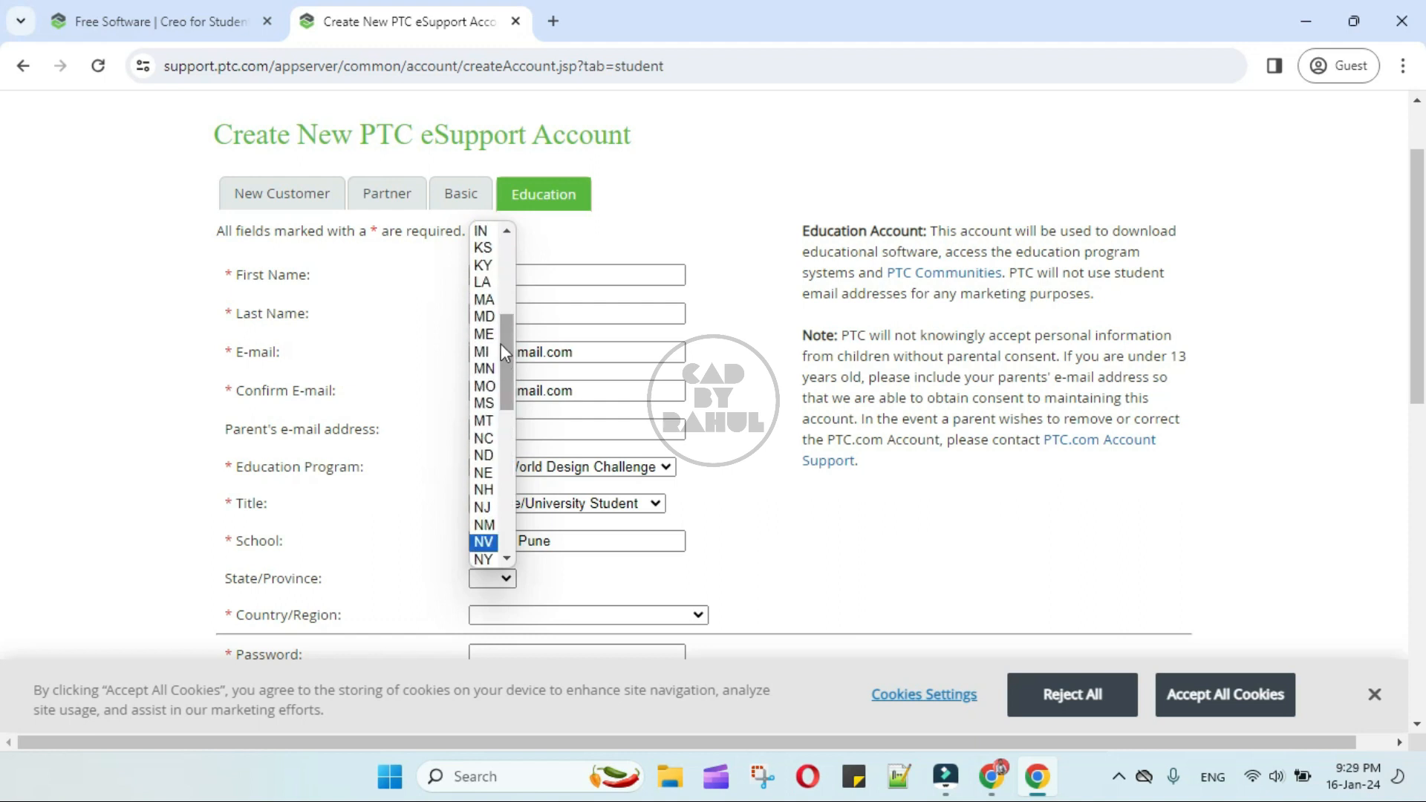
pyautogui.click(484, 300)
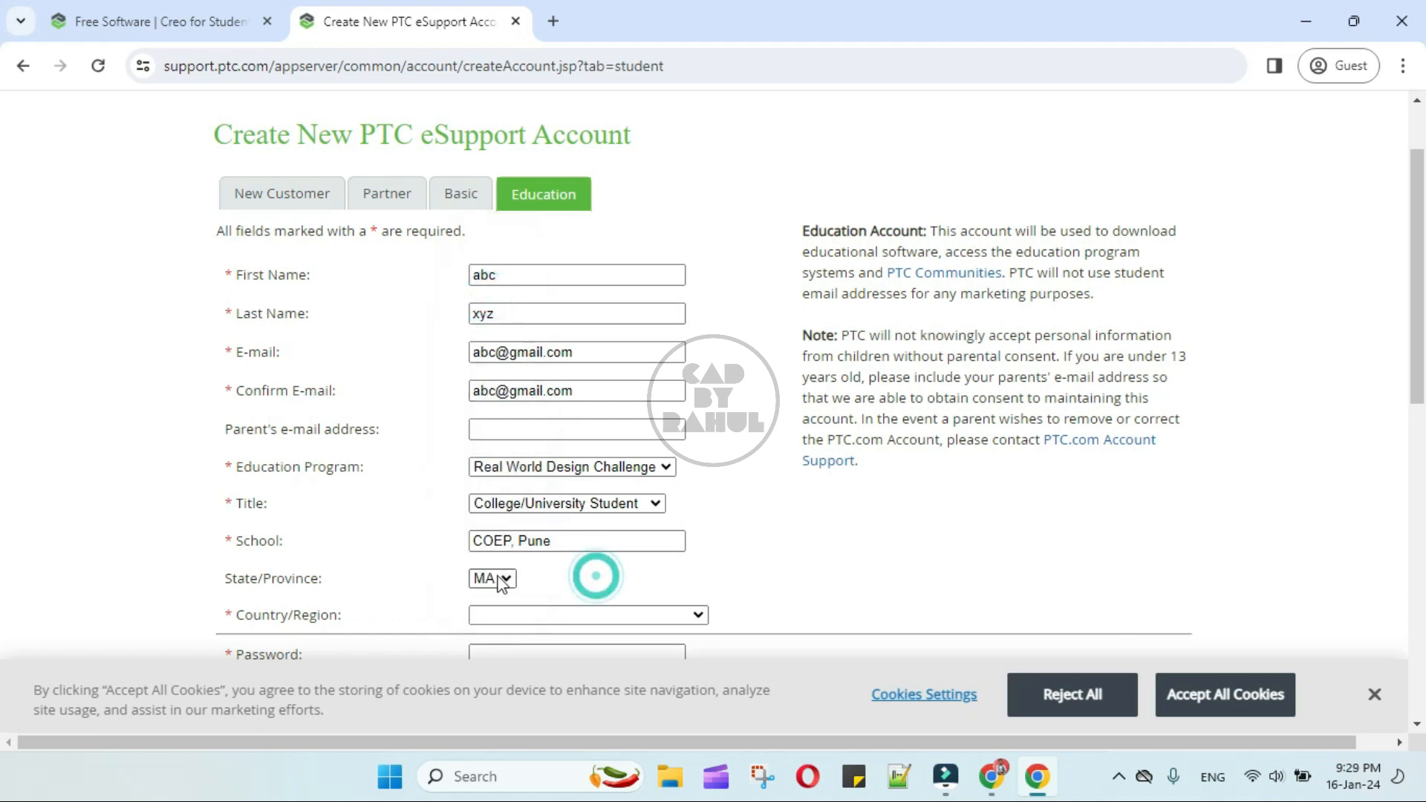
# - Set the country/region of the education account to India
pyautogui.scroll(-3, 493, 580)
pyautogui.click(699, 406)
pyautogui.scroll(-20, 600, 211)
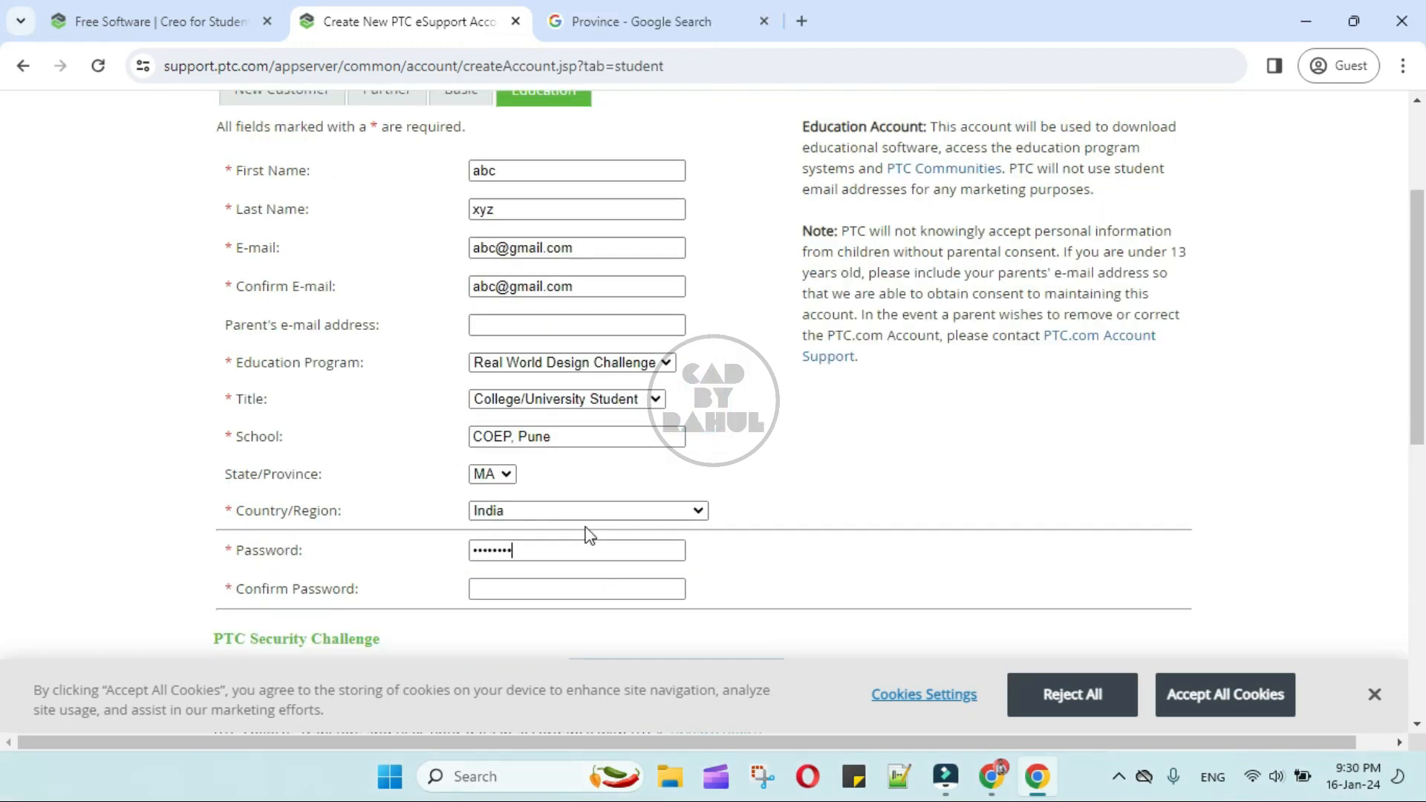
# - Repeat the account password in the Confirm Password field and bring up the PTC Security Challenge
pyautogui.click(505, 588)
pyautogui.write('••')
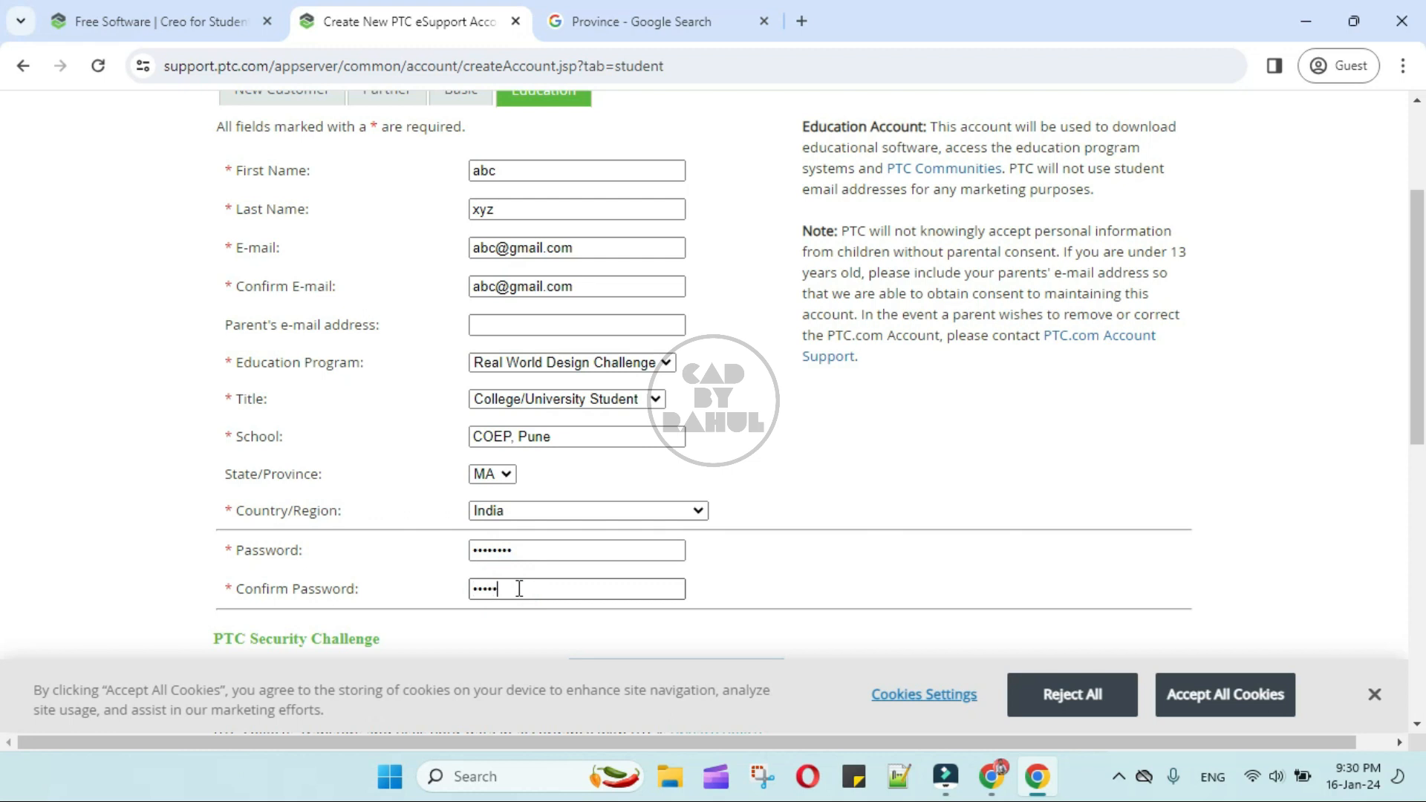
pyautogui.scroll(-3, 796, 431)
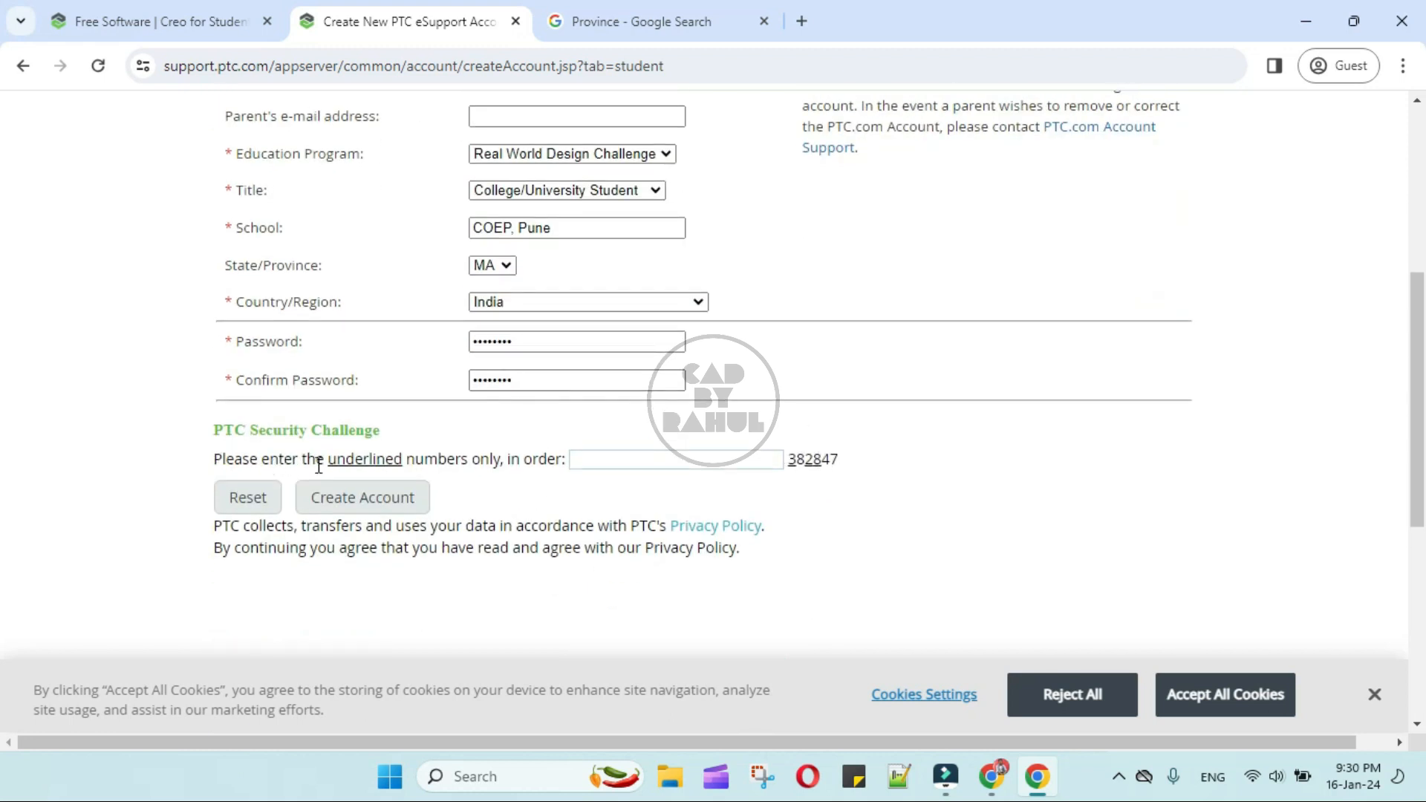
# - Enter the underlined verification numbers of the PTC Security Challenge and create the education account
pyautogui.click(640, 462)
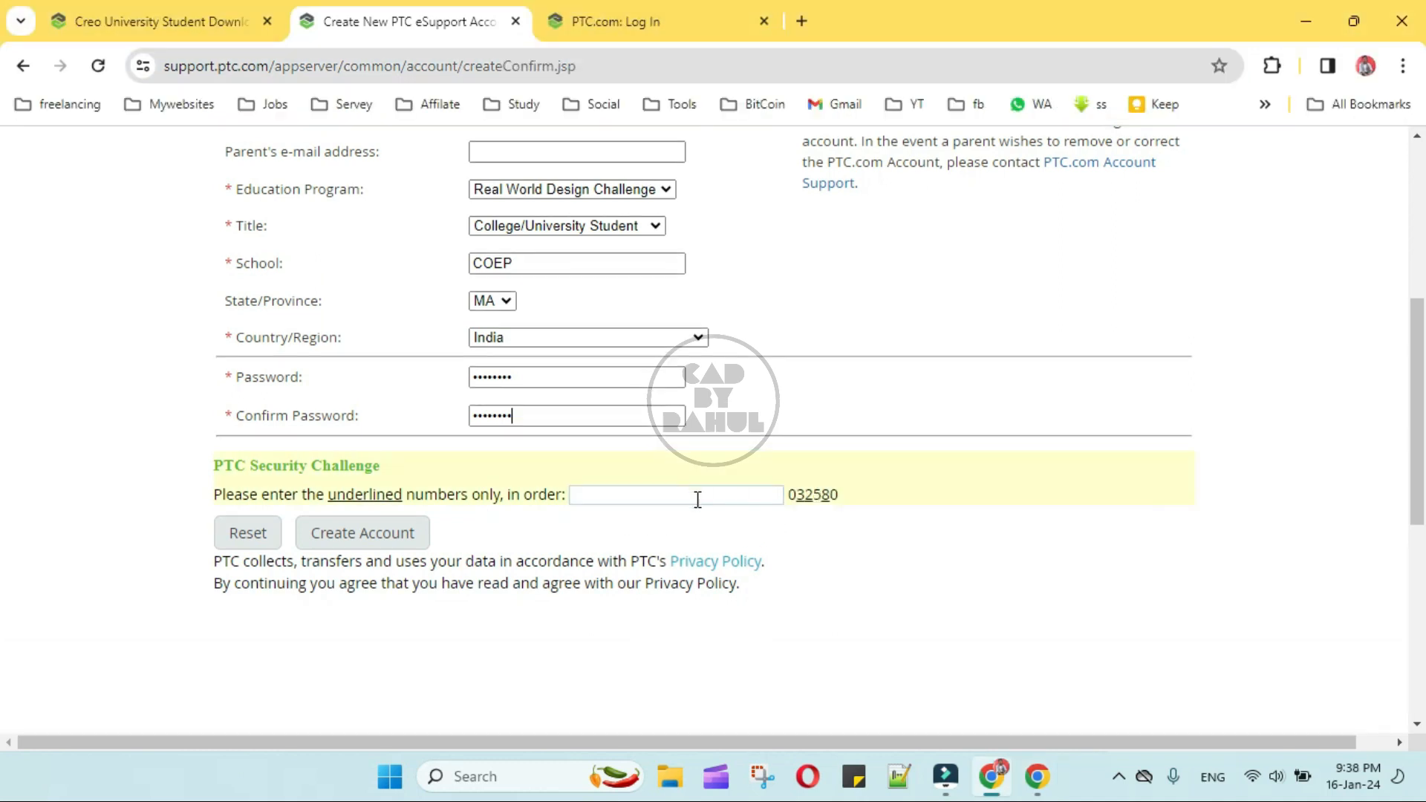
pyautogui.click(697, 497)
pyautogui.write('328')
pyautogui.click(378, 535)
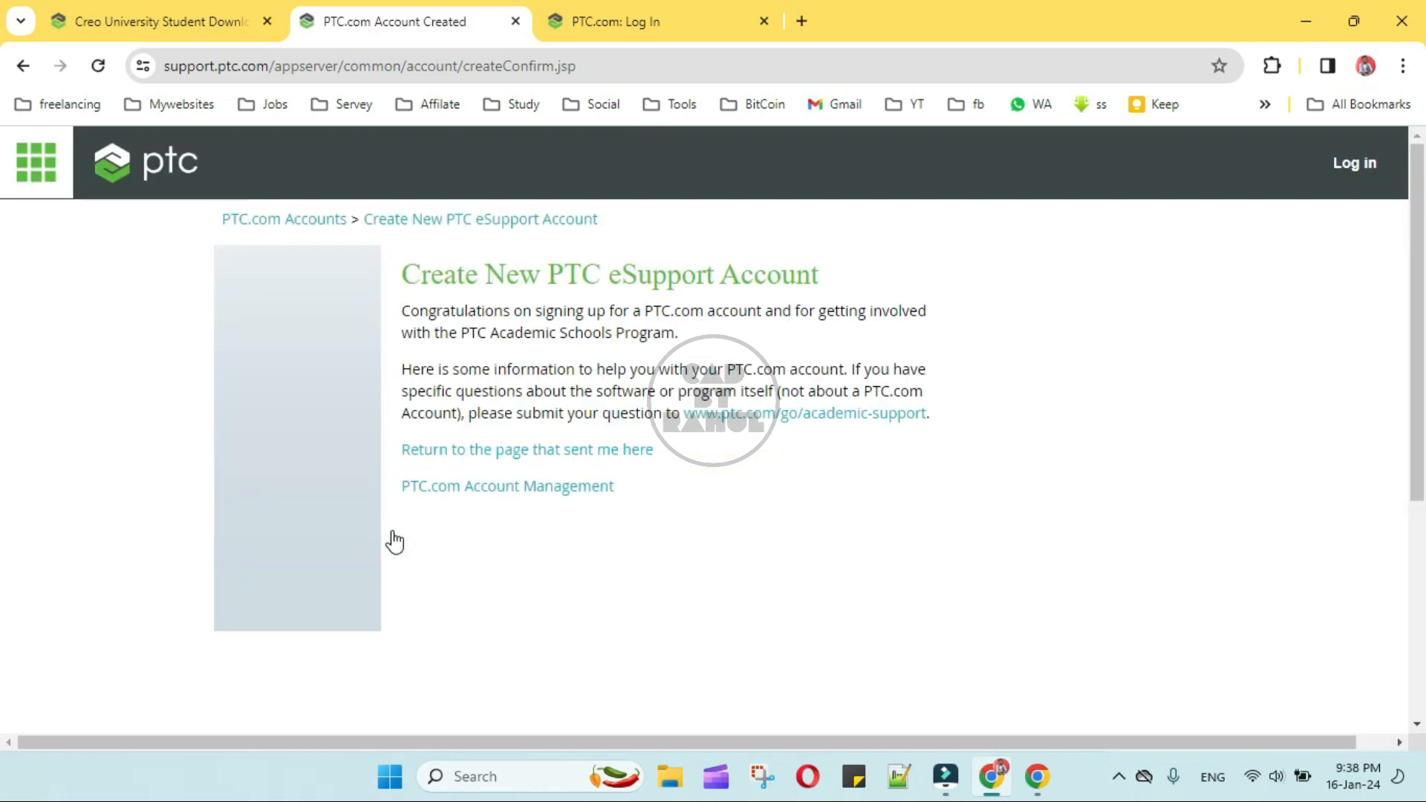
# - Enter the account password on the PTC eSupport customer login and log in
pyautogui.click(296, 509)
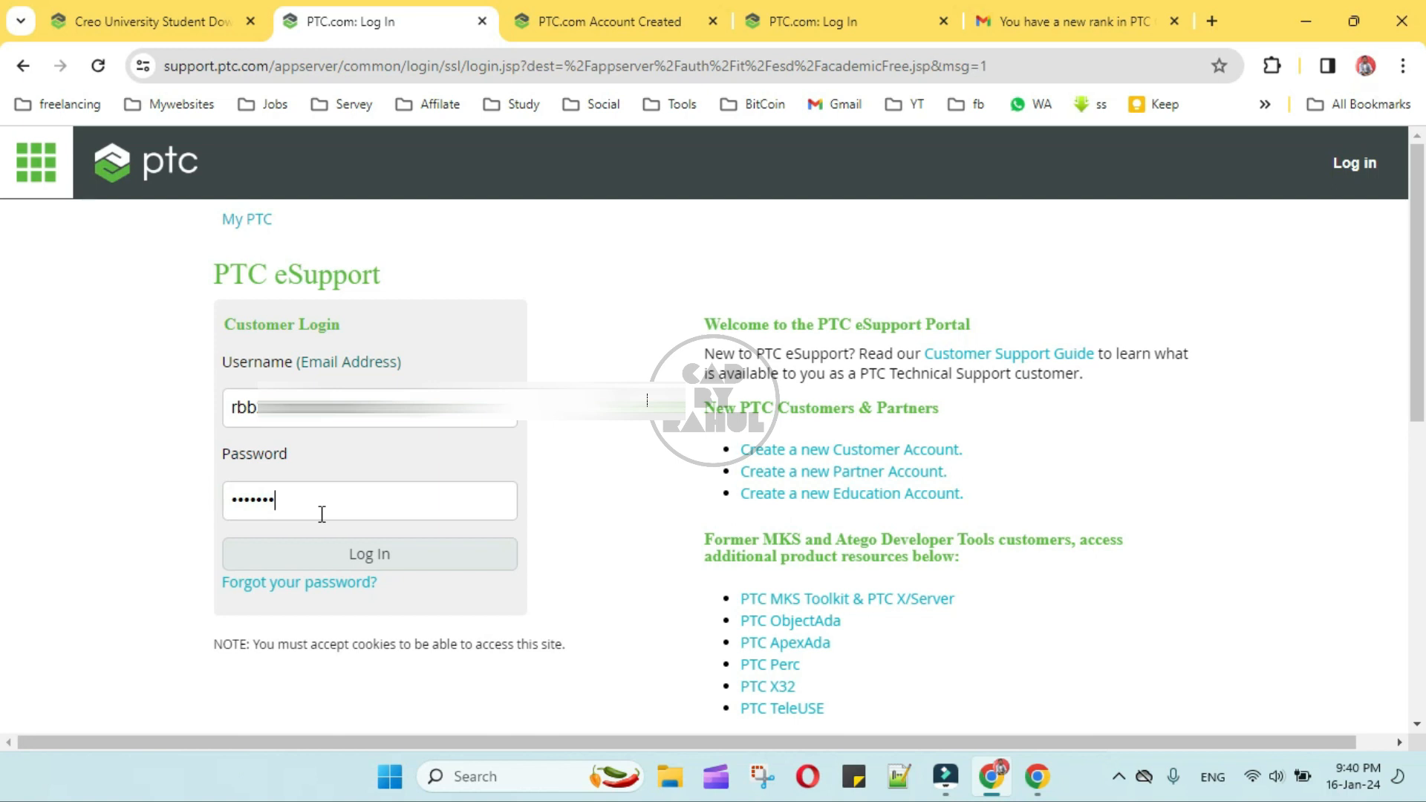
pyautogui.click(355, 557)
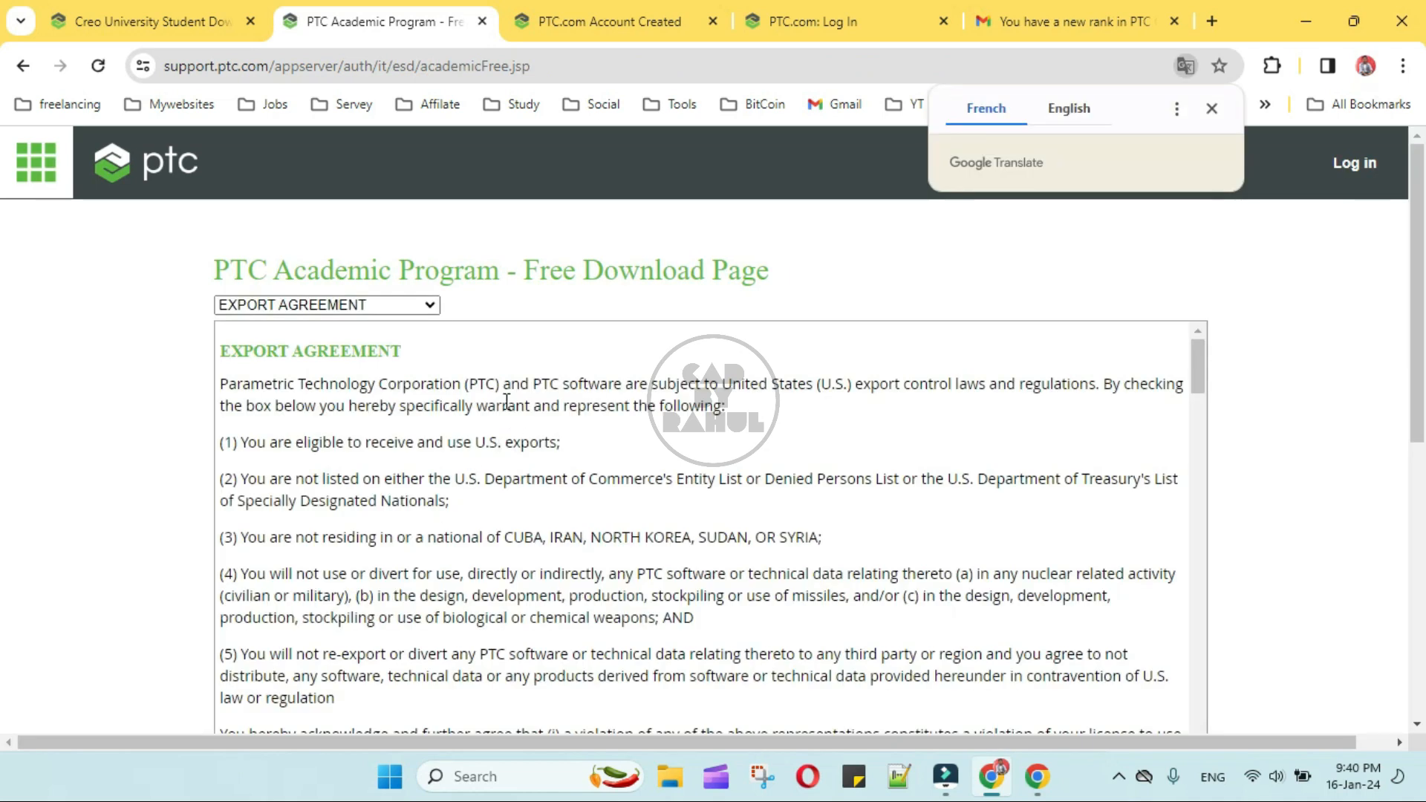
# - Dismiss the translation offer, choose EXPORT AGREEMENT, and tick the English confirmation that the representations are correct and all terms are agreed
pyautogui.click(1211, 109)
pyautogui.click(354, 308)
pyautogui.click(354, 323)
pyautogui.scroll(-15, 414, 498)
pyautogui.scroll(13, 475, 534)
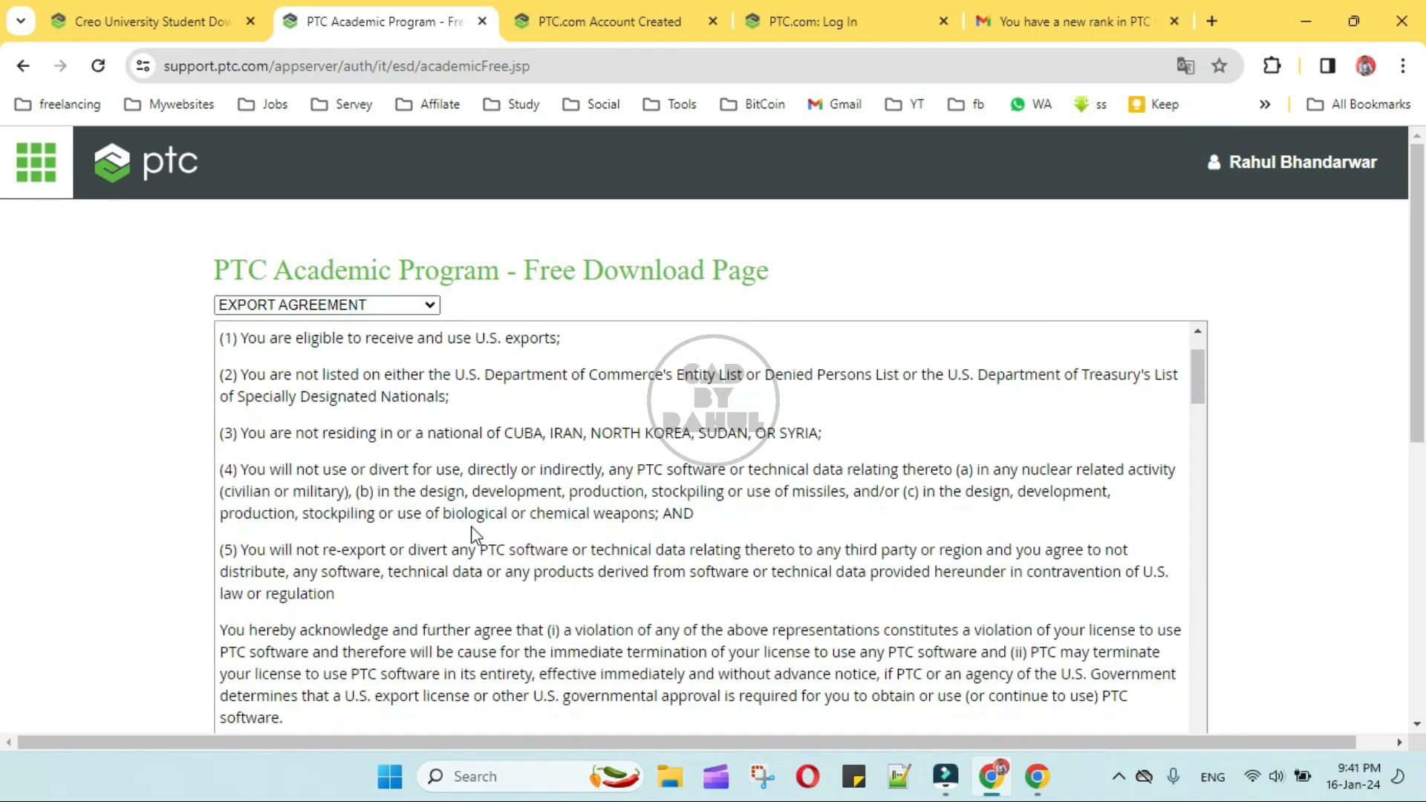
pyautogui.scroll(-3, 475, 533)
pyautogui.click(226, 544)
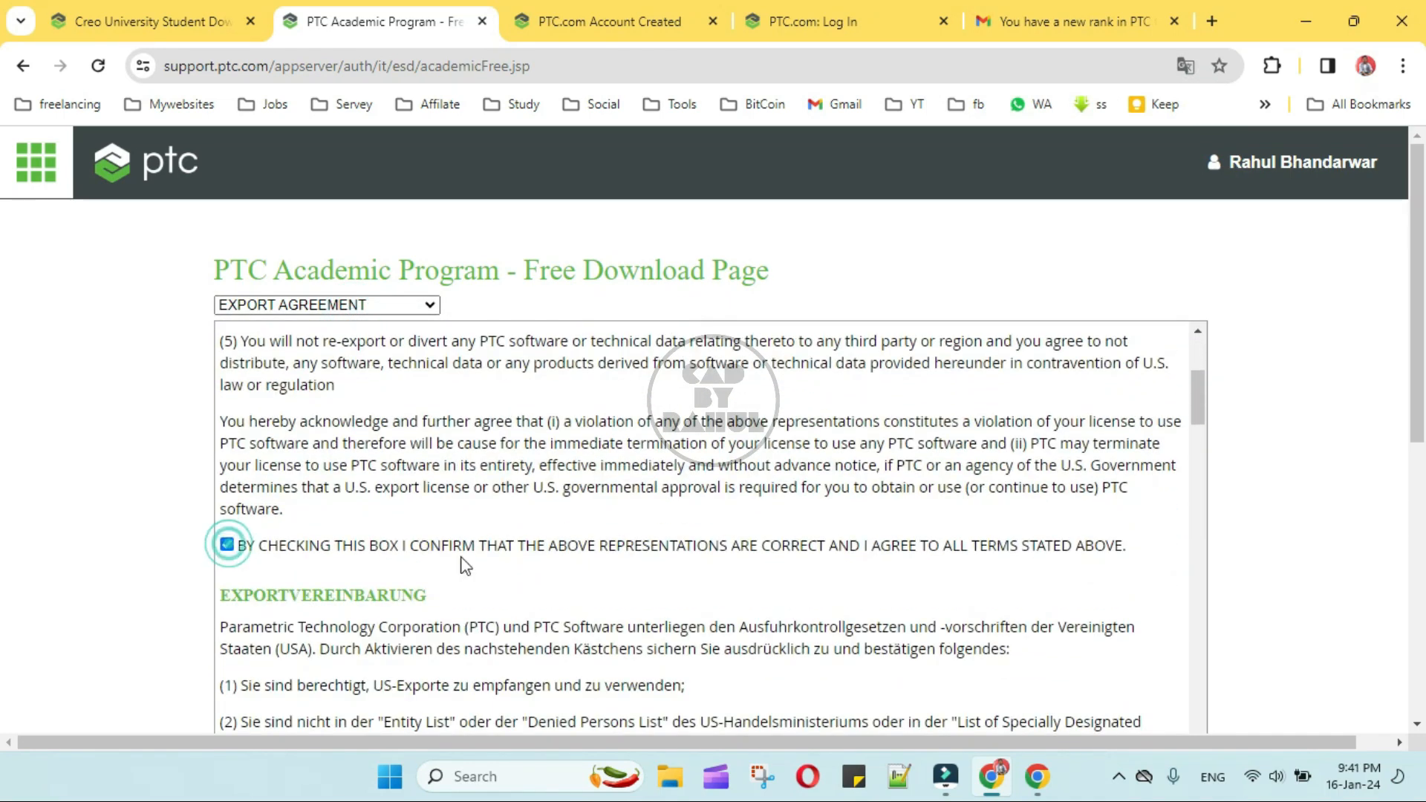
# - Look over the export agreement's language versions, then submit the accepted English agreement to open the list of Creo downloads
pyautogui.scroll(-14, 465, 566)
pyautogui.scroll(7, 533, 578)
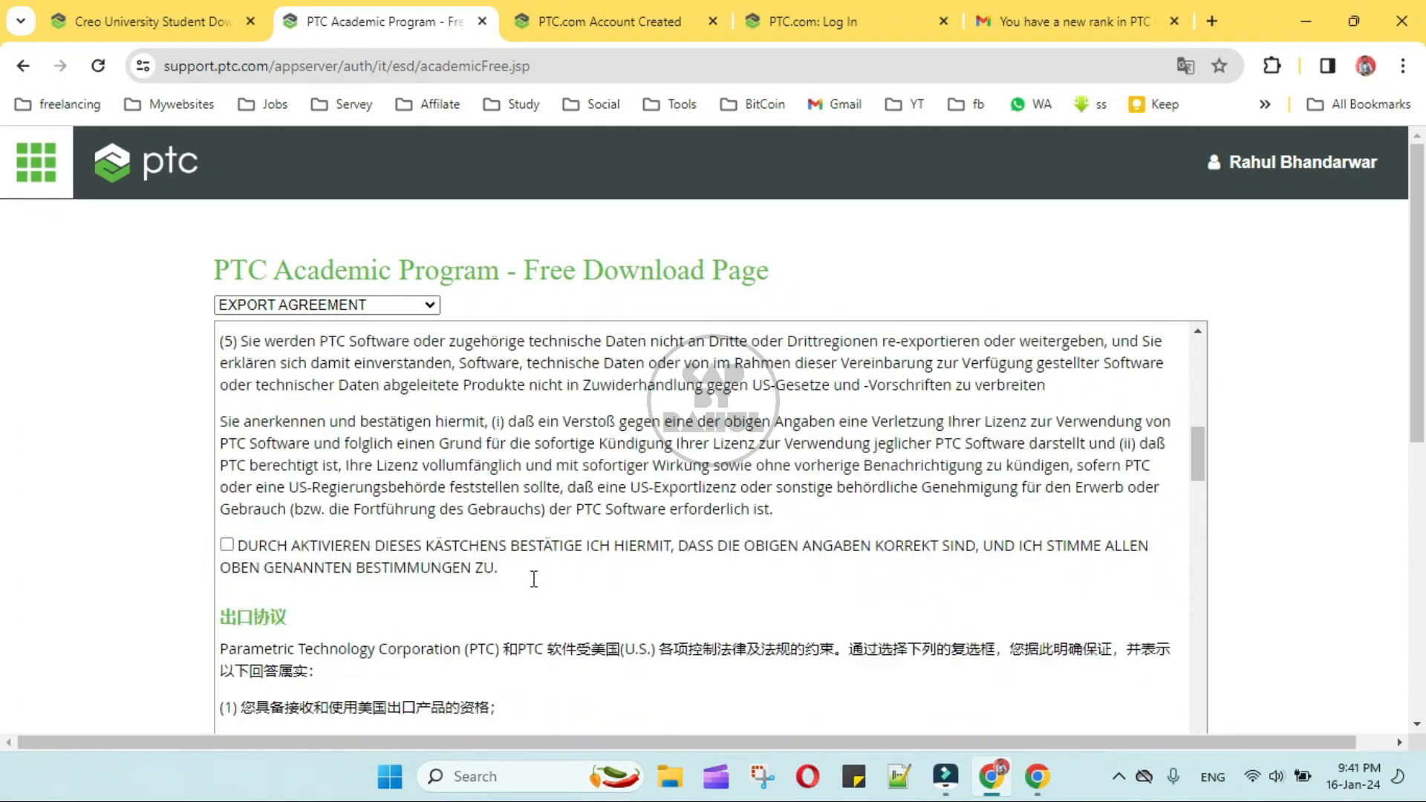
pyautogui.scroll(10, 533, 578)
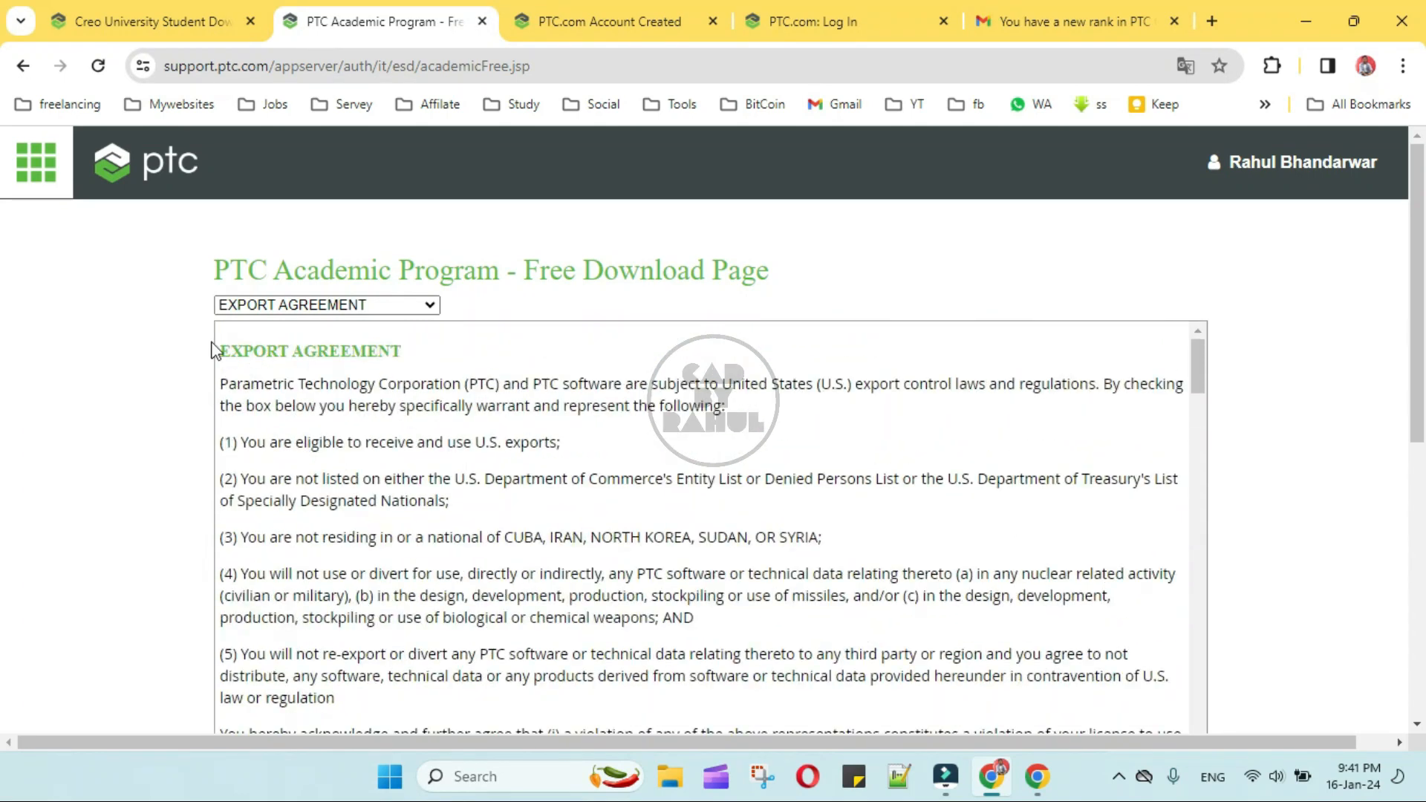
pyautogui.moveTo(219, 347); pyautogui.dragTo(369, 511)
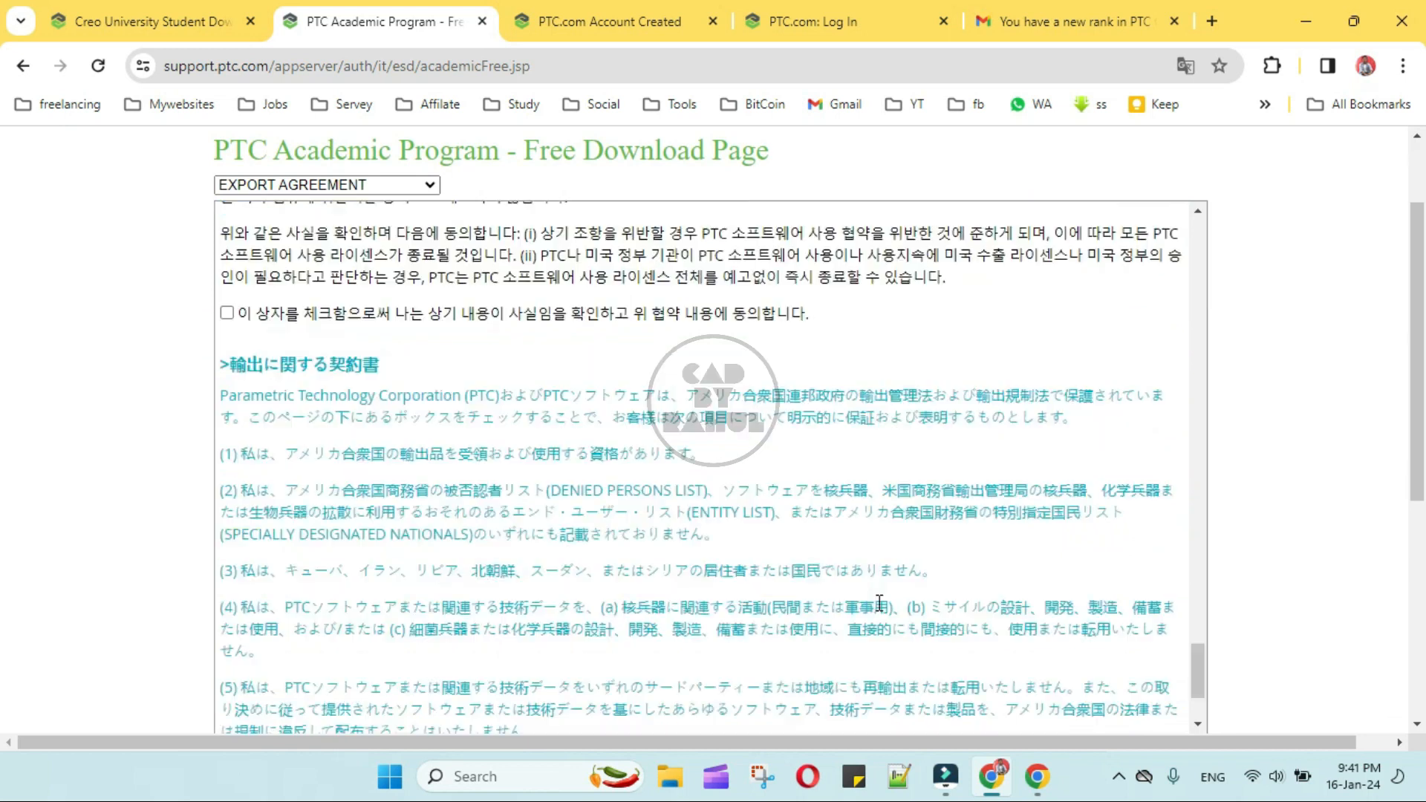
pyautogui.scroll(-5, 879, 604)
pyautogui.scroll(-3, 982, 696)
pyautogui.click(256, 315)
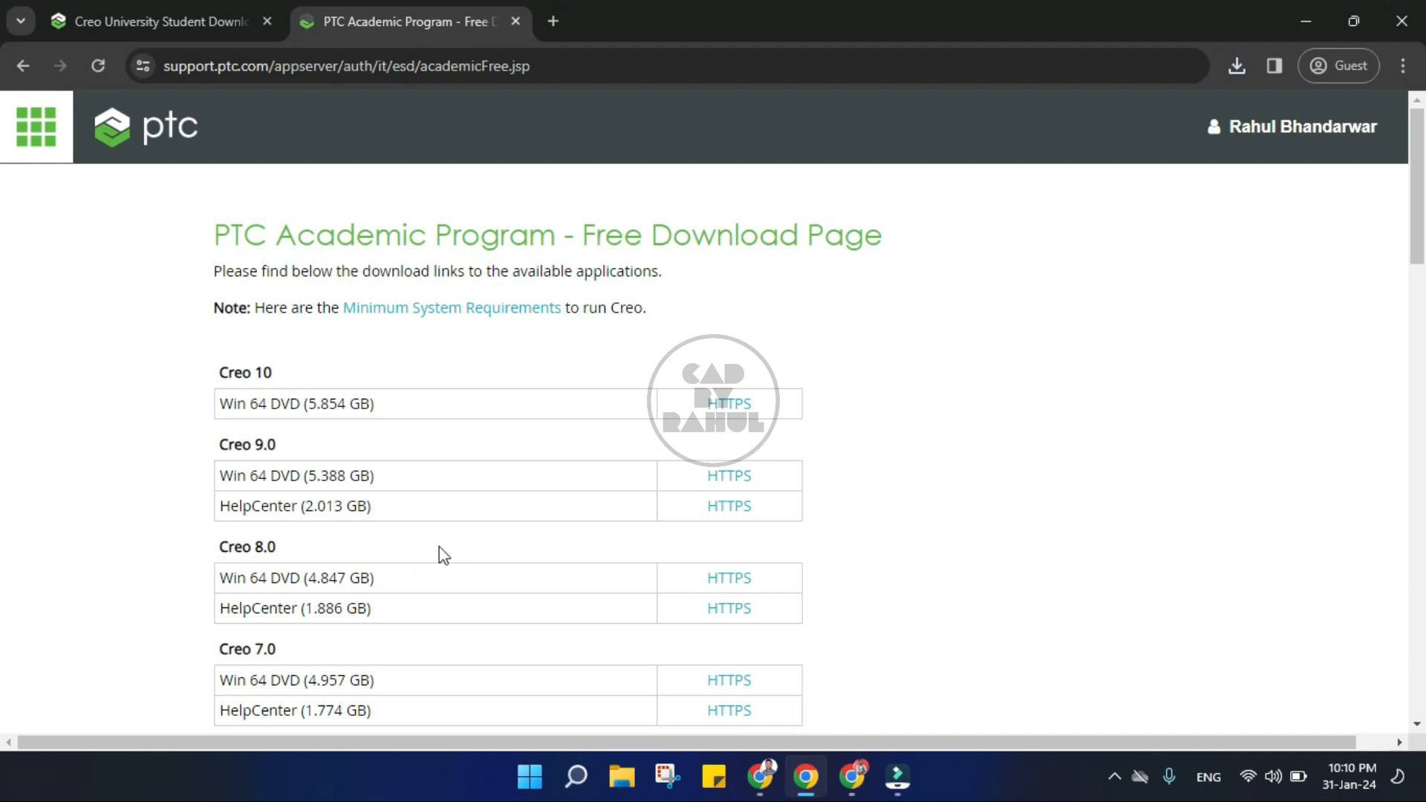
# - Download the Creo 7.0 Win 64 DVD over HTTPS as MED-100WIN-CD-440_7-0-8-0_Win64 into Downloads and check its progress
pyautogui.scroll(-3, 439, 551)
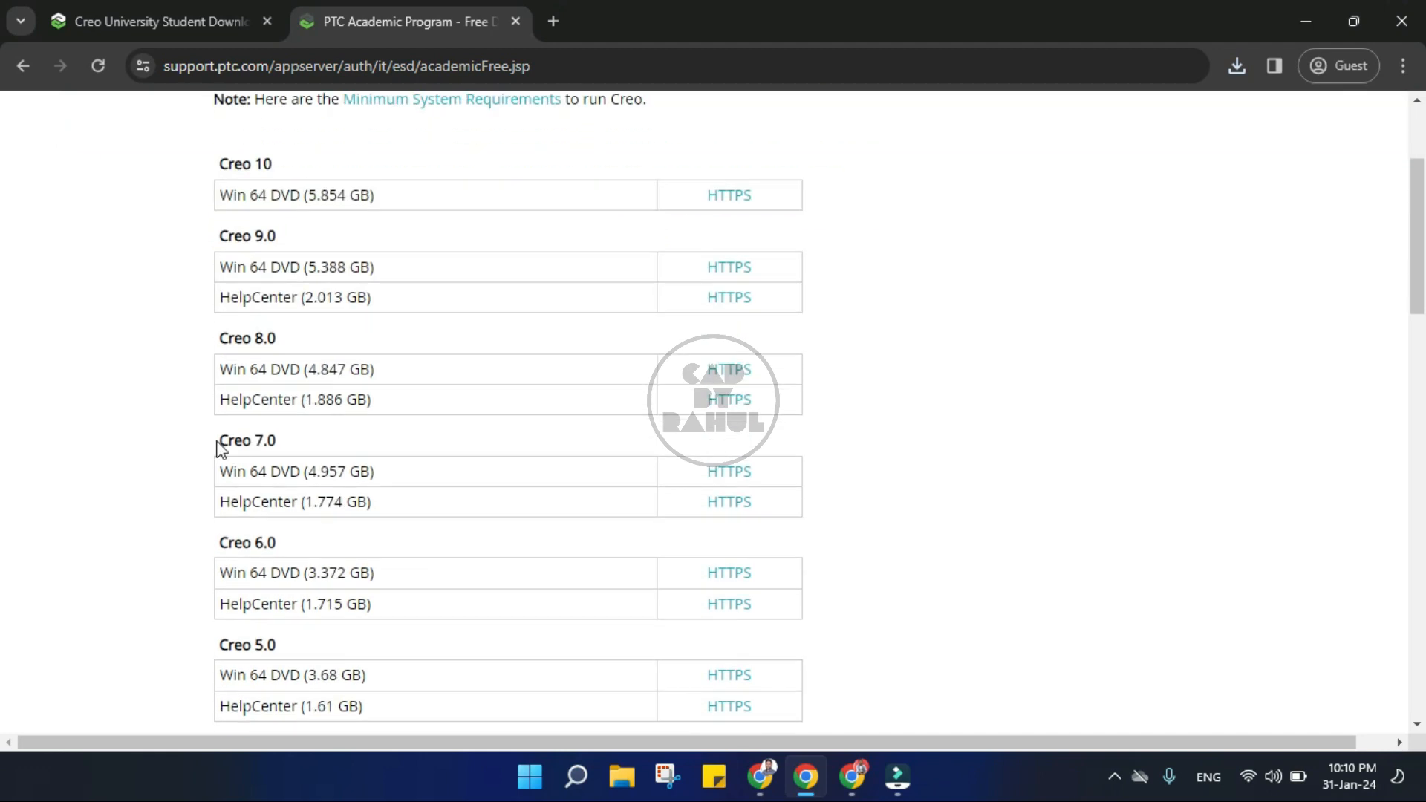
pyautogui.moveTo(222, 442); pyautogui.dragTo(293, 440)
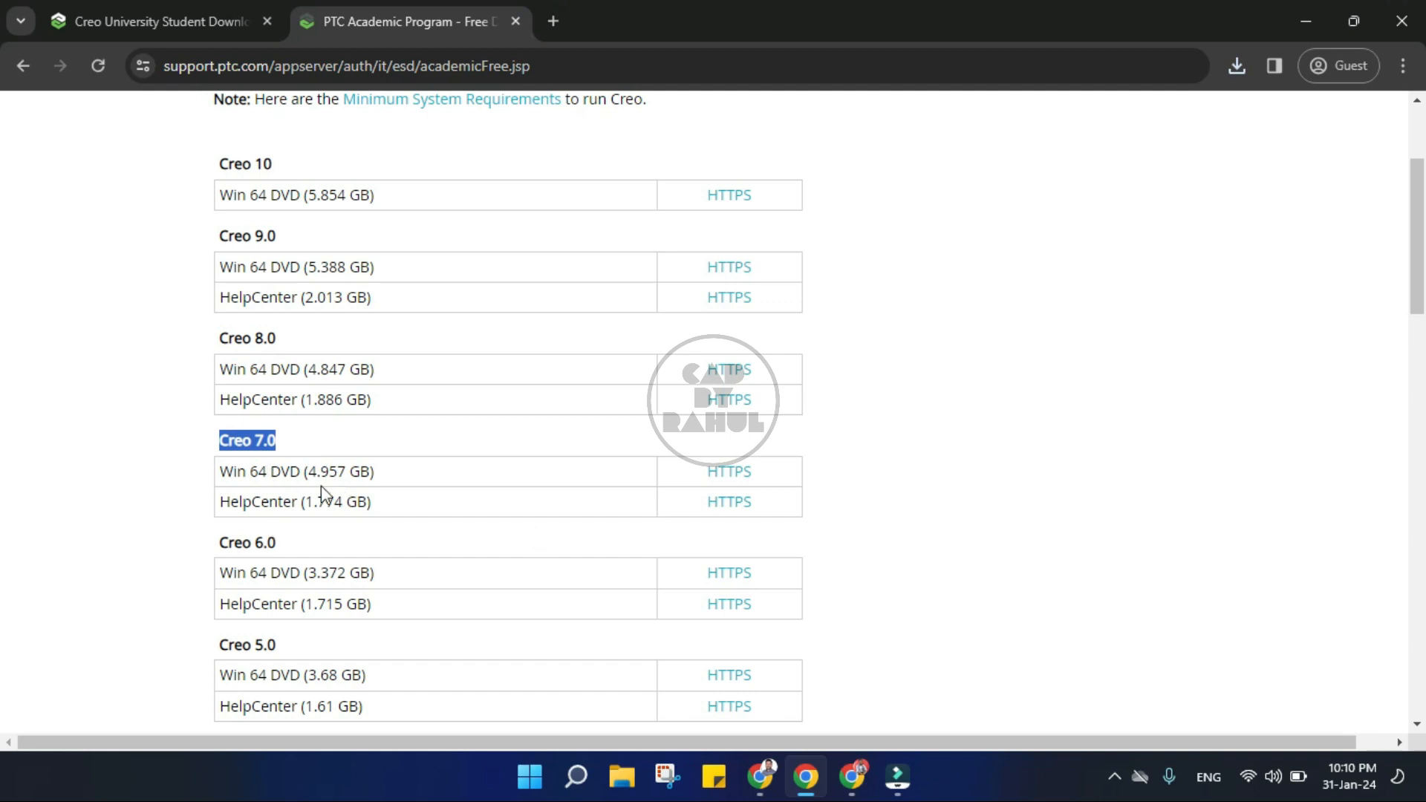
pyautogui.moveTo(223, 472); pyautogui.dragTo(375, 469)
pyautogui.click(390, 470)
pyautogui.click(728, 477)
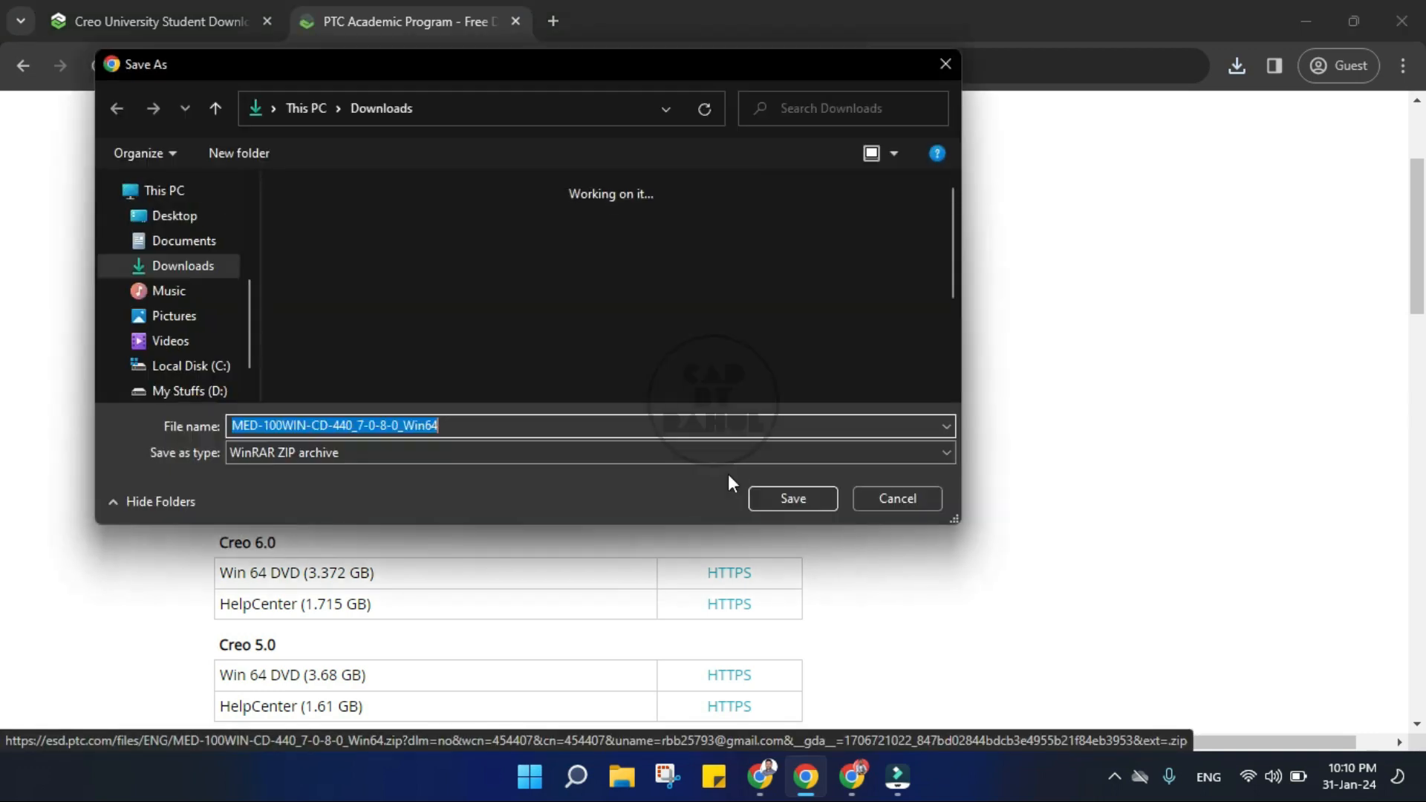
pyautogui.click(810, 505)
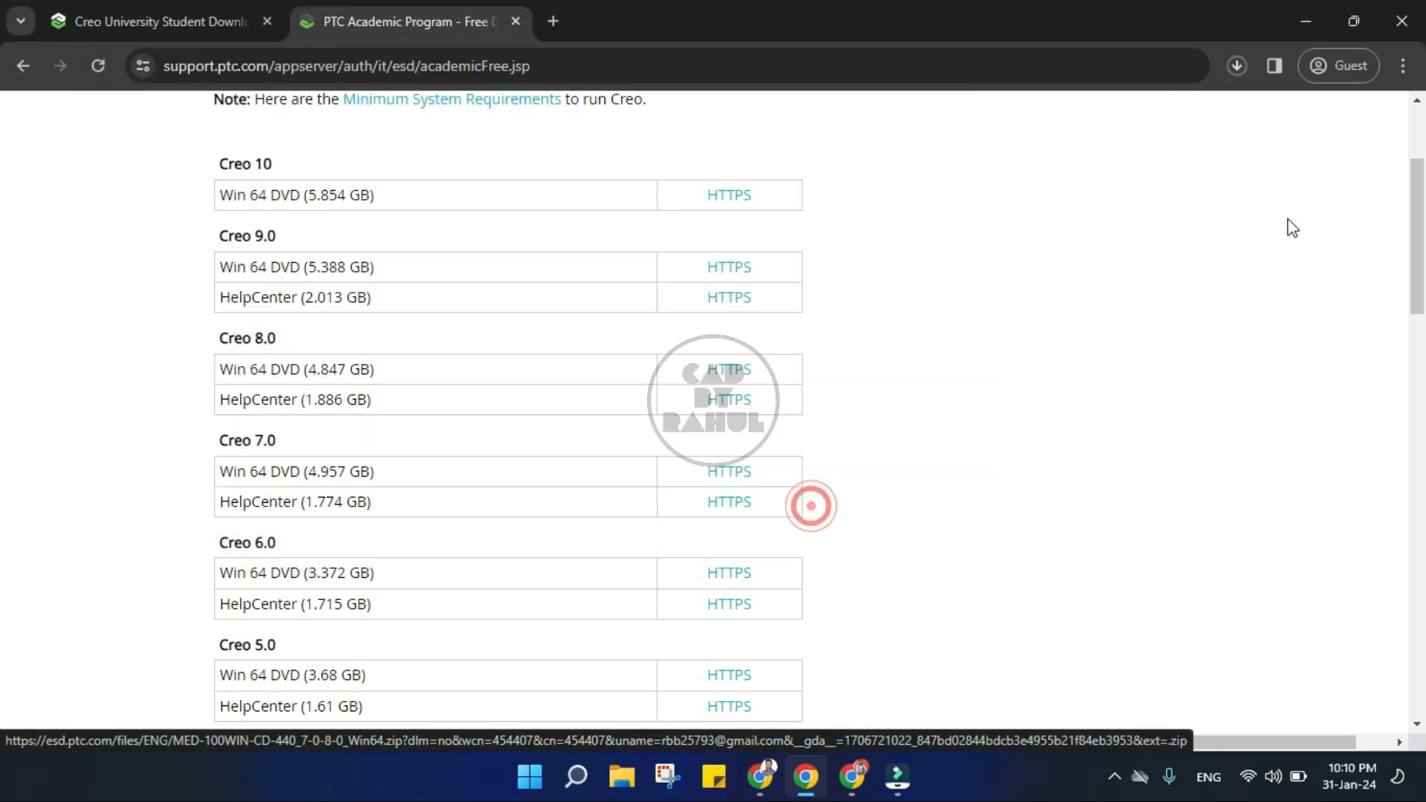
pyautogui.click(1236, 64)
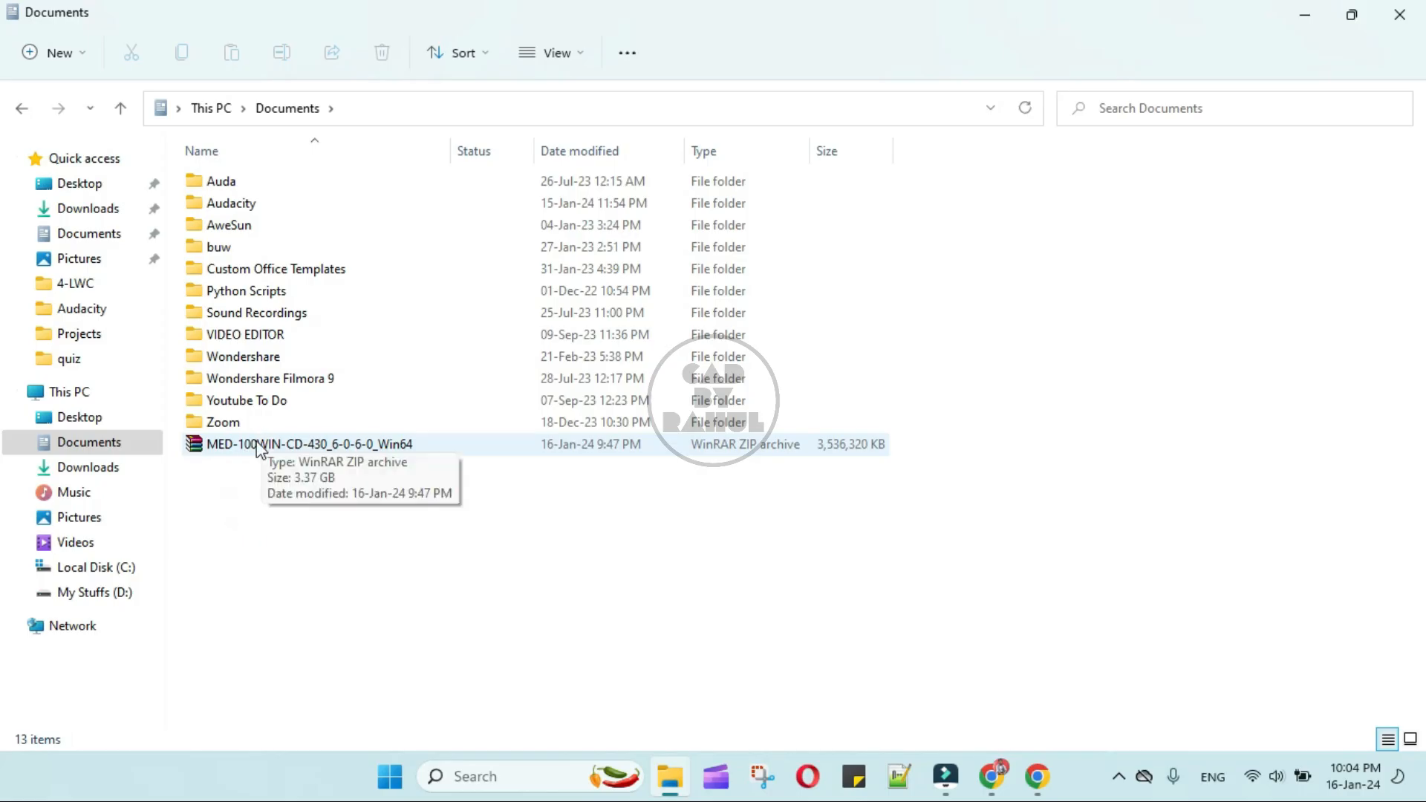
# - Switch to File Explorer and open the MED-100WIN-CD-430_6-0-6-0_Win64 archive in Documents with WinRAR archiver
pyautogui.click(237, 444)
pyautogui.rightClick(247, 444)
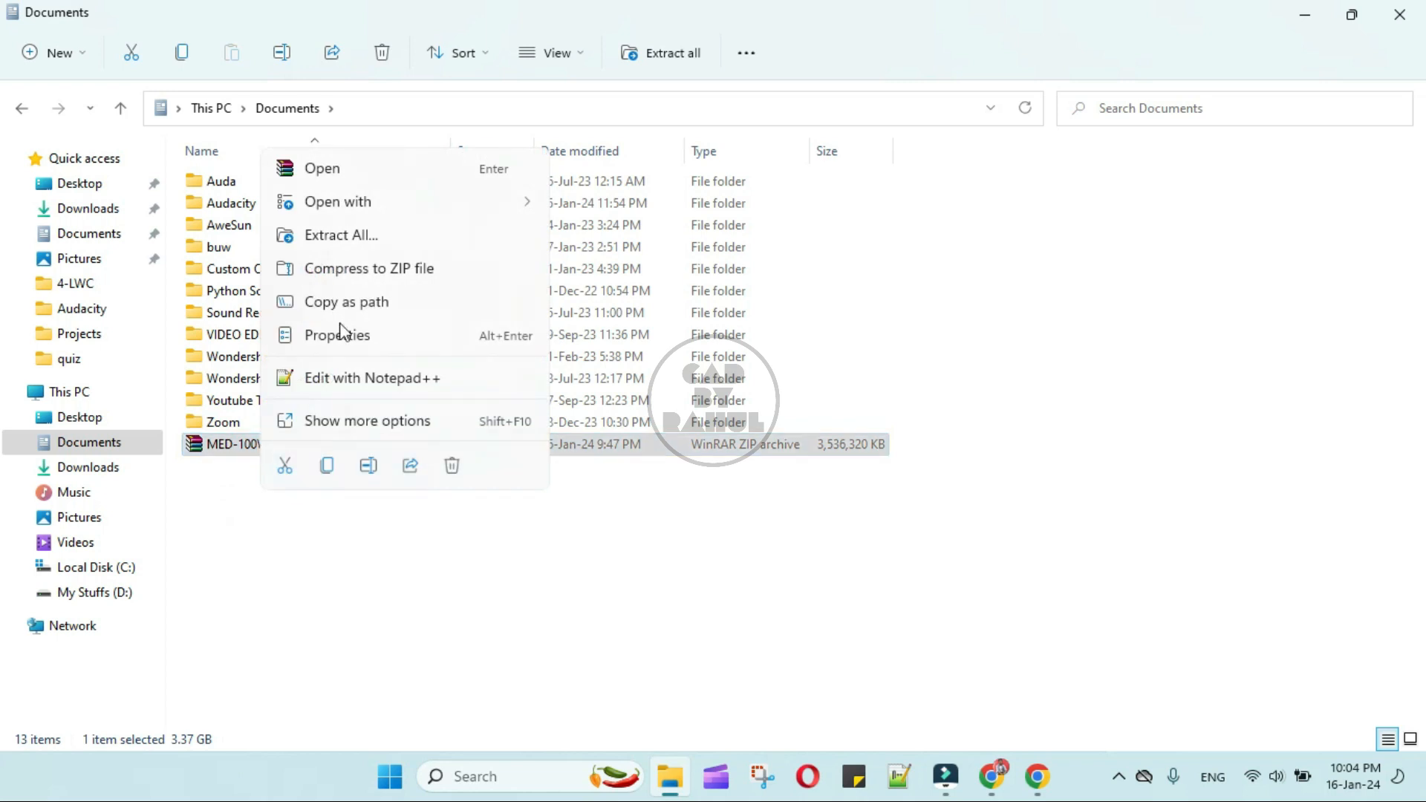
pyautogui.click(401, 196)
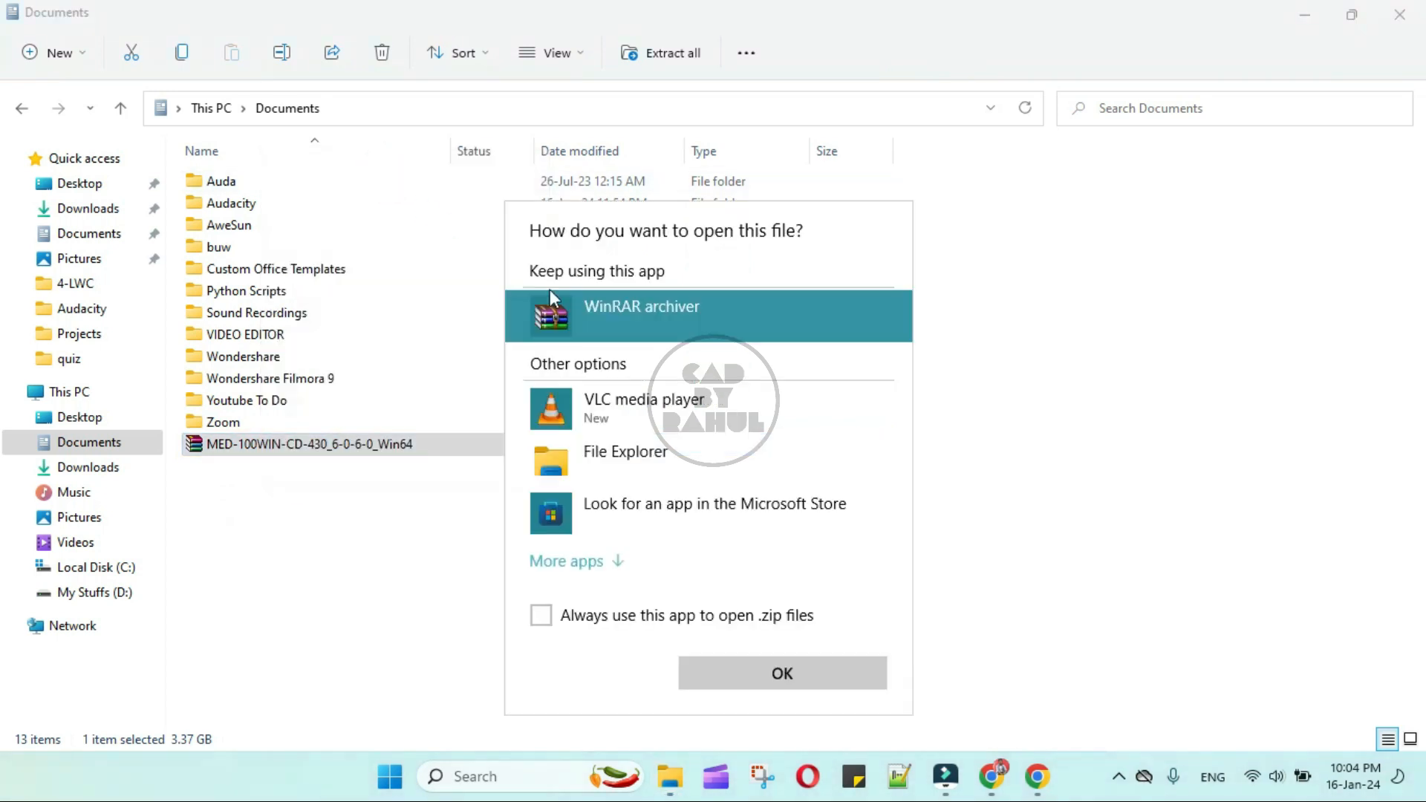
pyautogui.click(773, 672)
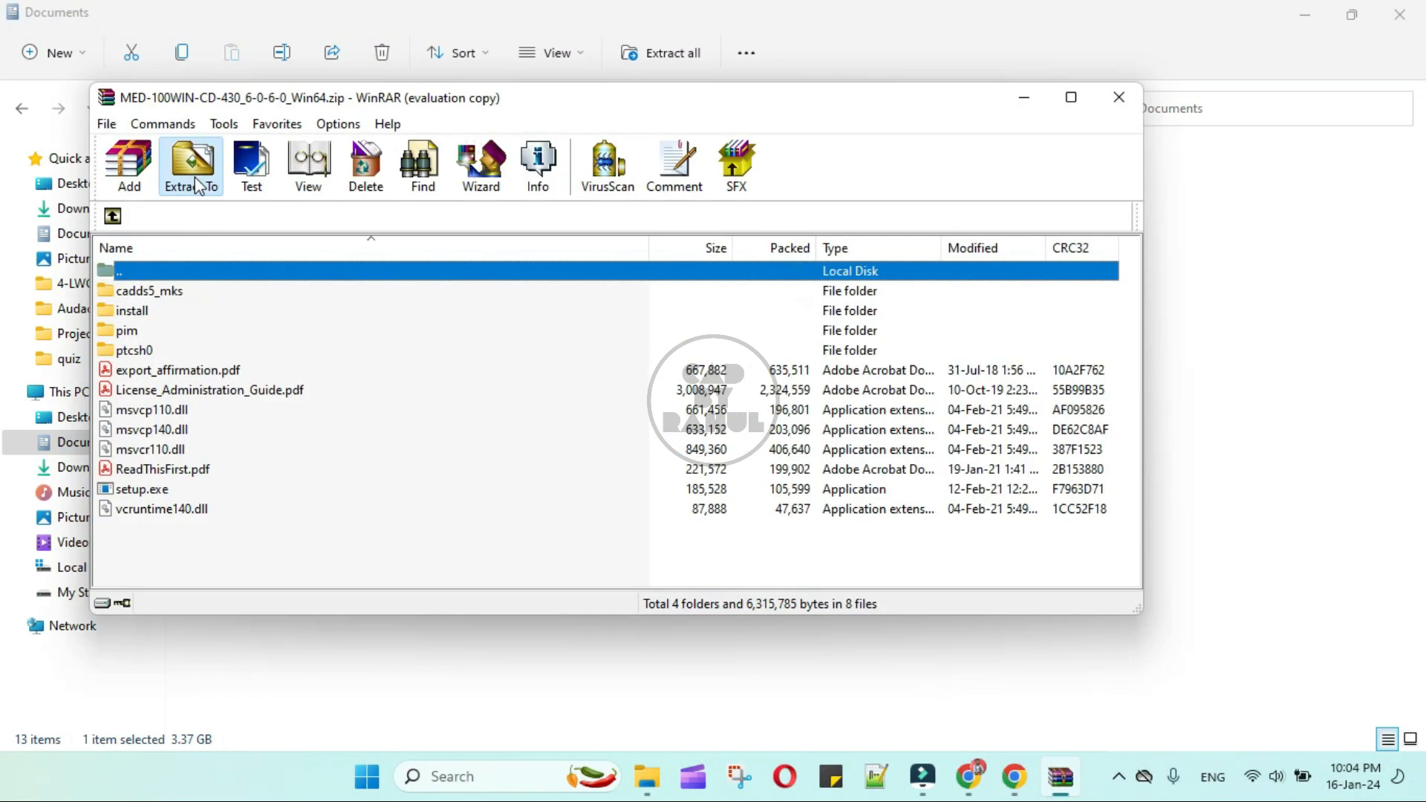
# - Extract the whole archive to the Documents folder with the extract-and-replace update mode
pyautogui.click(194, 170)
pyautogui.click(710, 305)
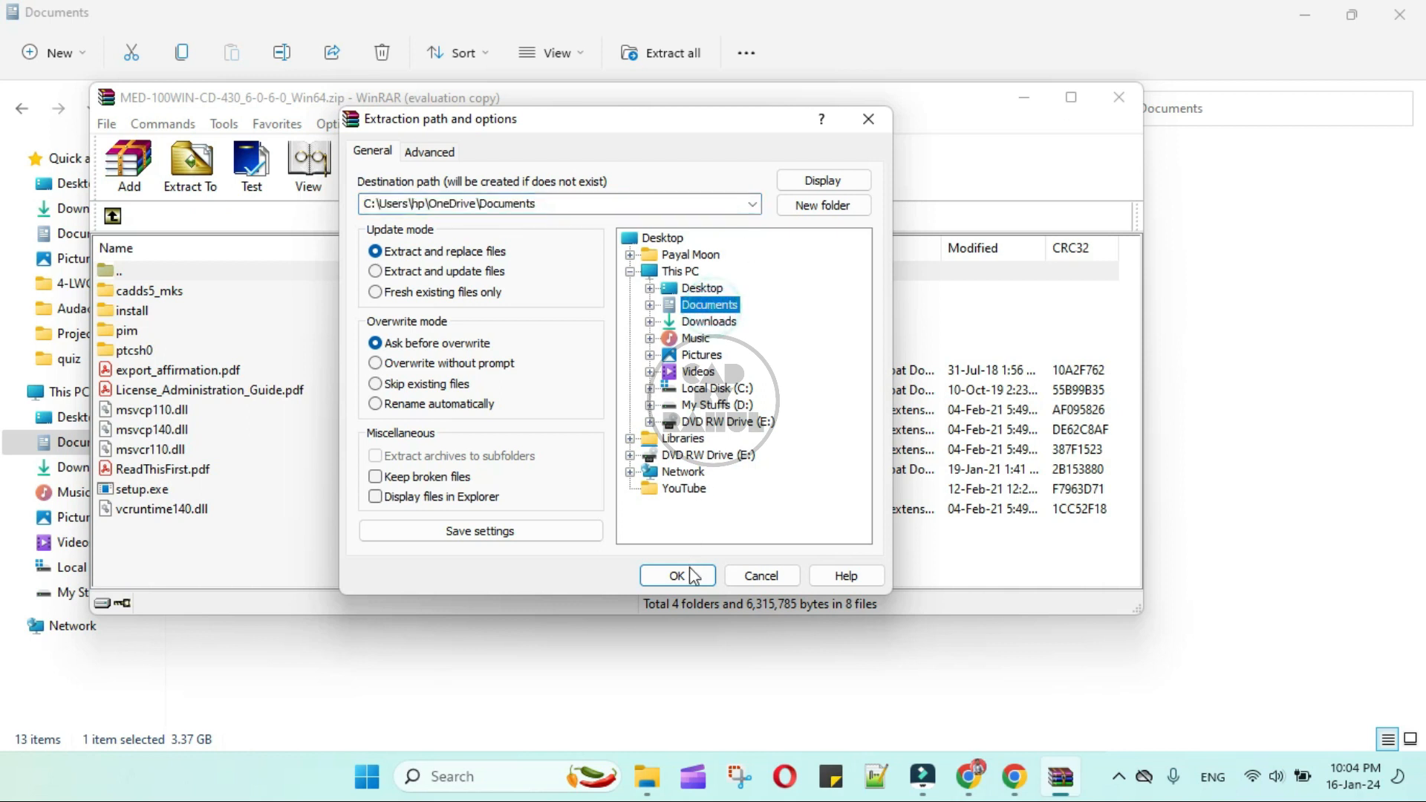
pyautogui.click(677, 576)
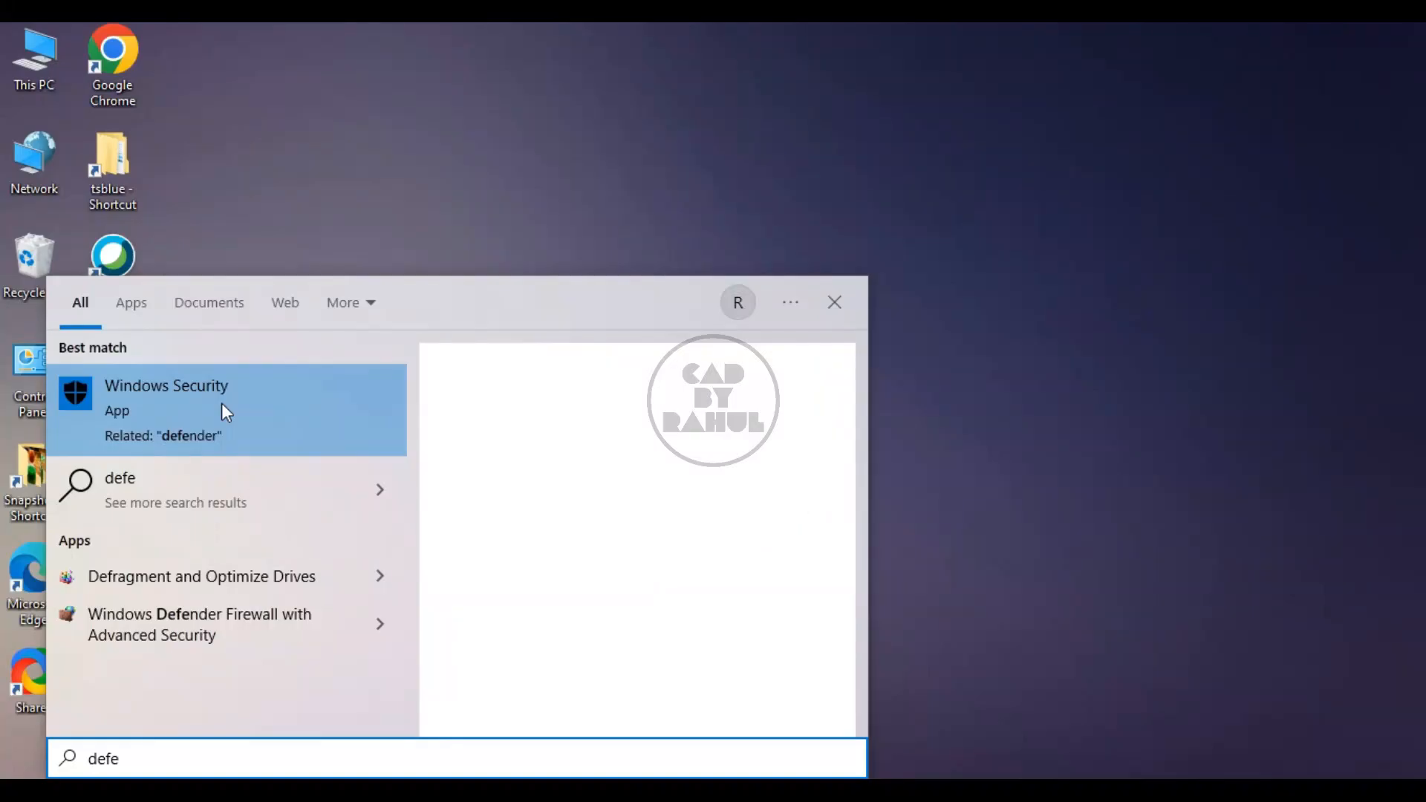
# - Switch to Windows Security and open the management settings for virus and threat protection
pyautogui.click(225, 414)
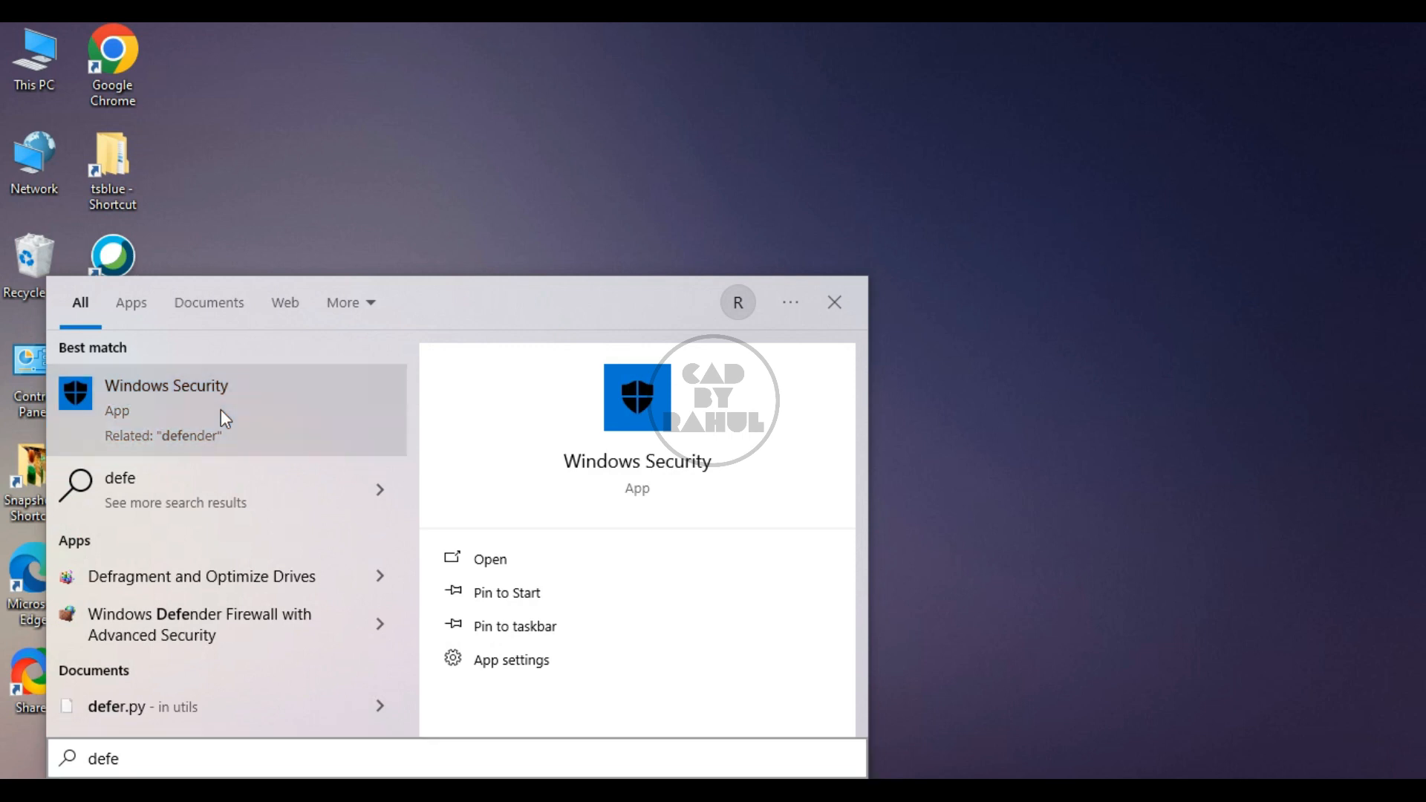
pyautogui.click(221, 409)
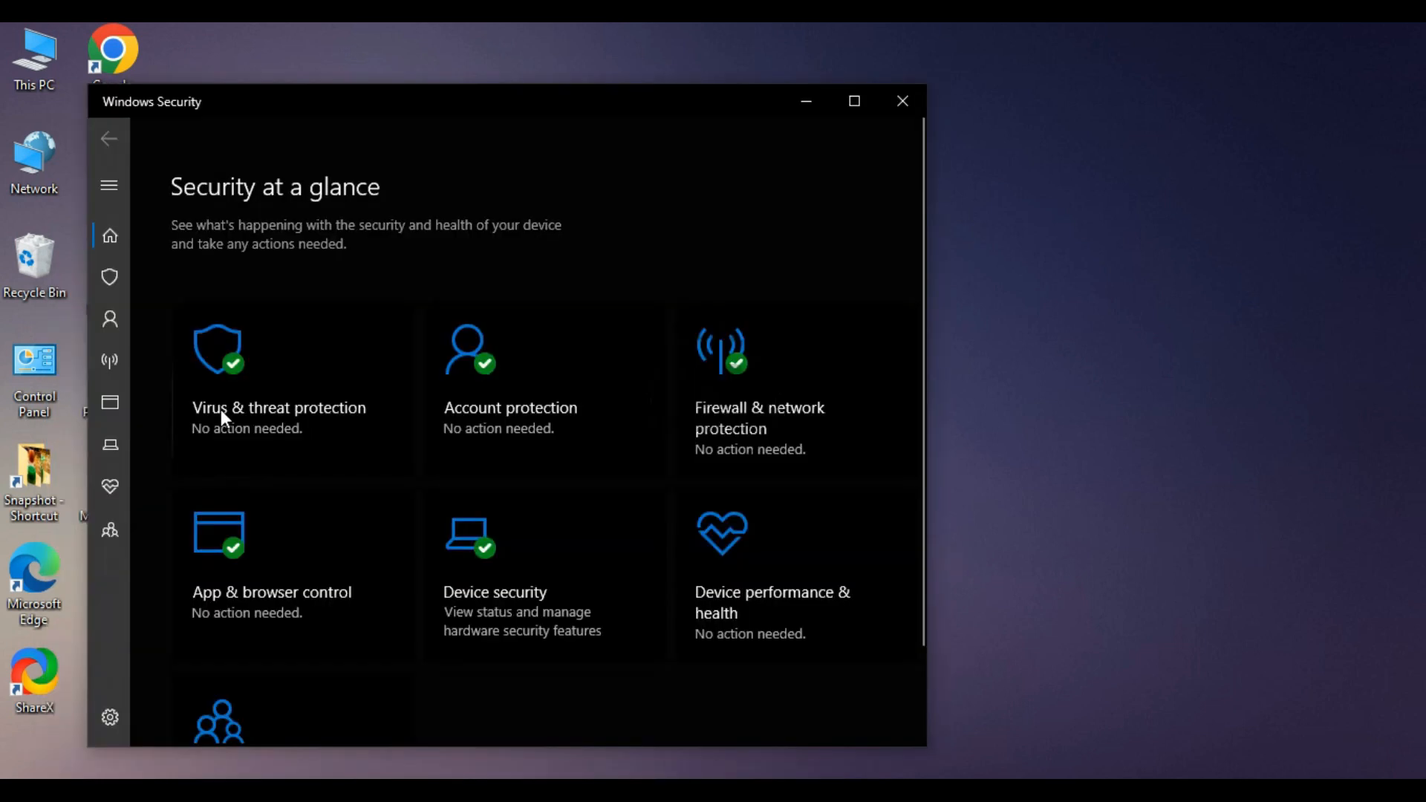
pyautogui.click(286, 374)
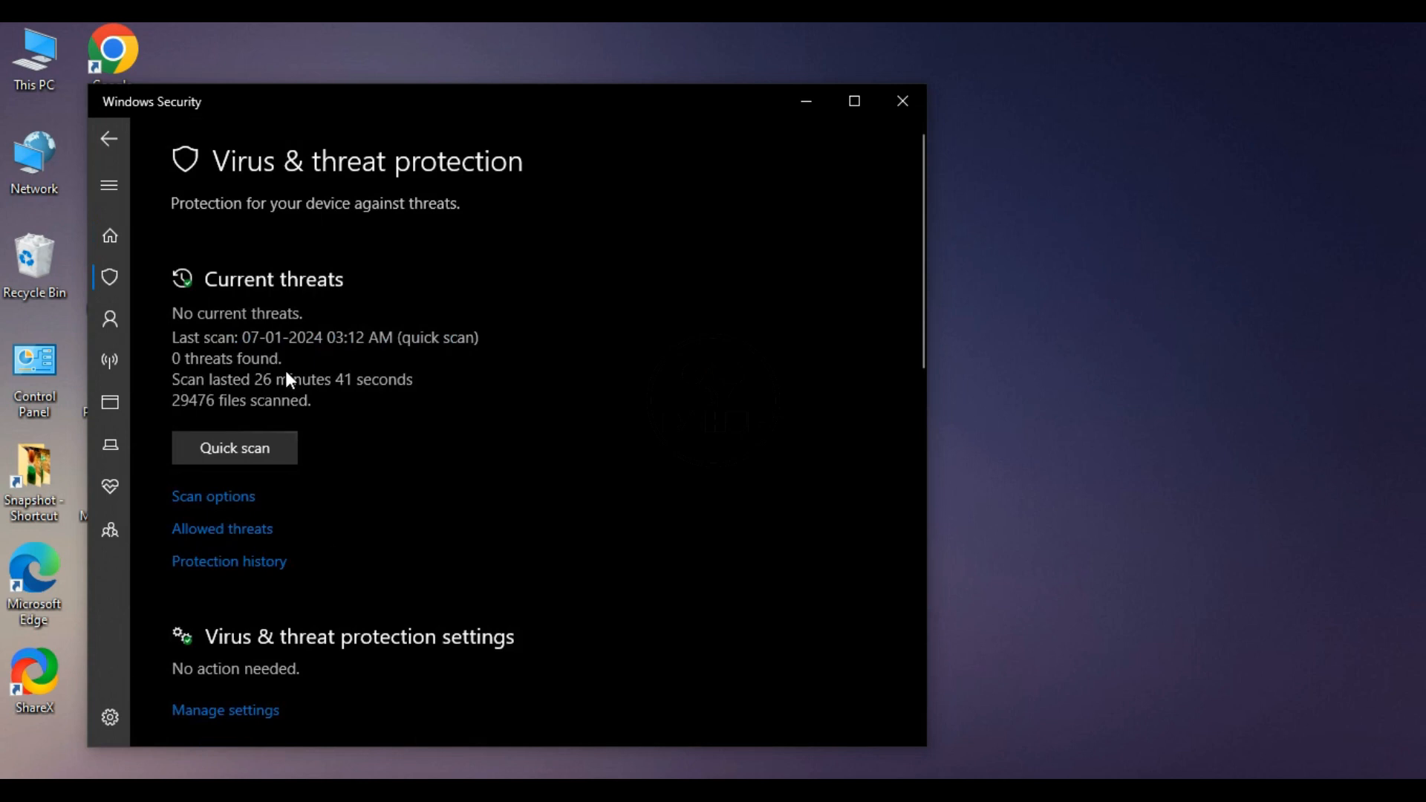
pyautogui.scroll(-3, 331, 550)
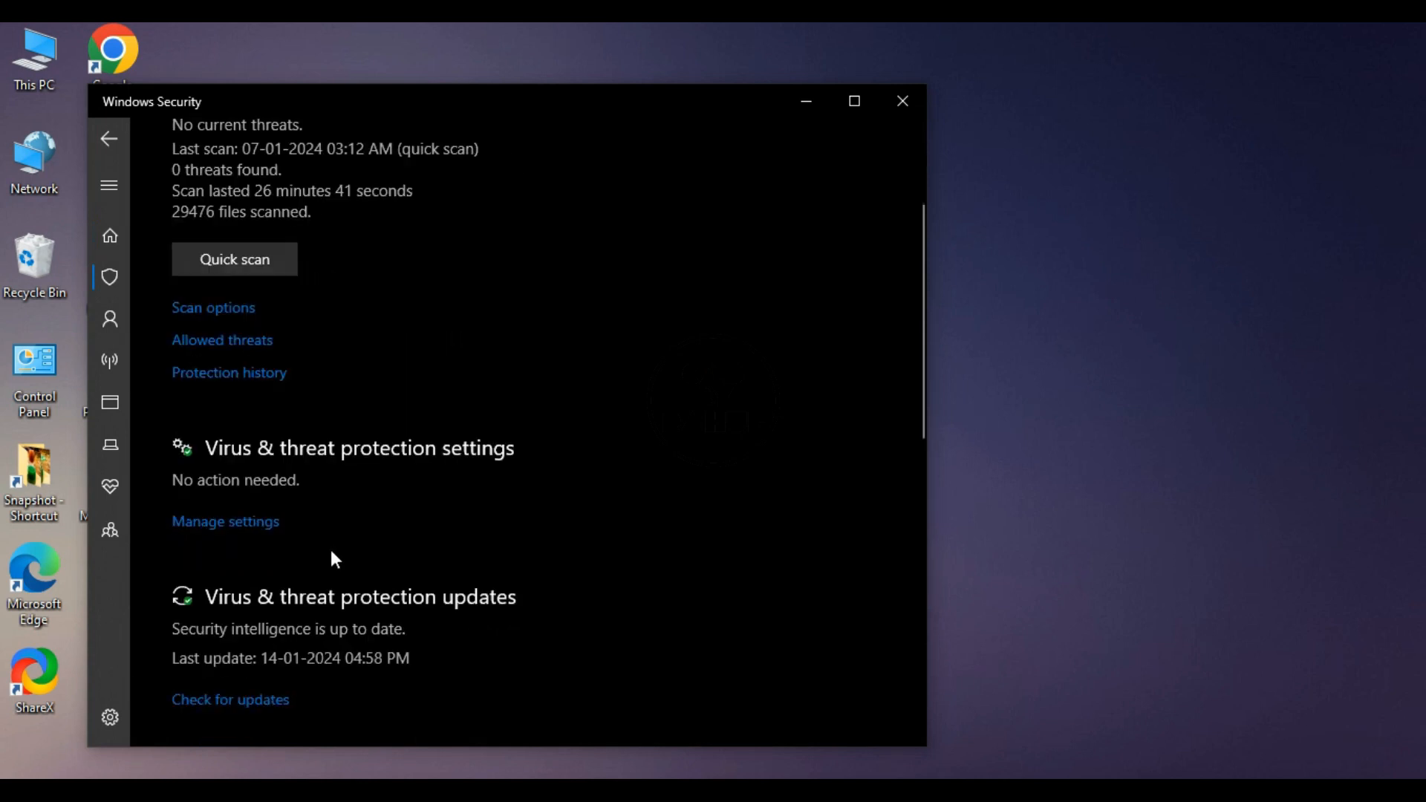
pyautogui.click(226, 532)
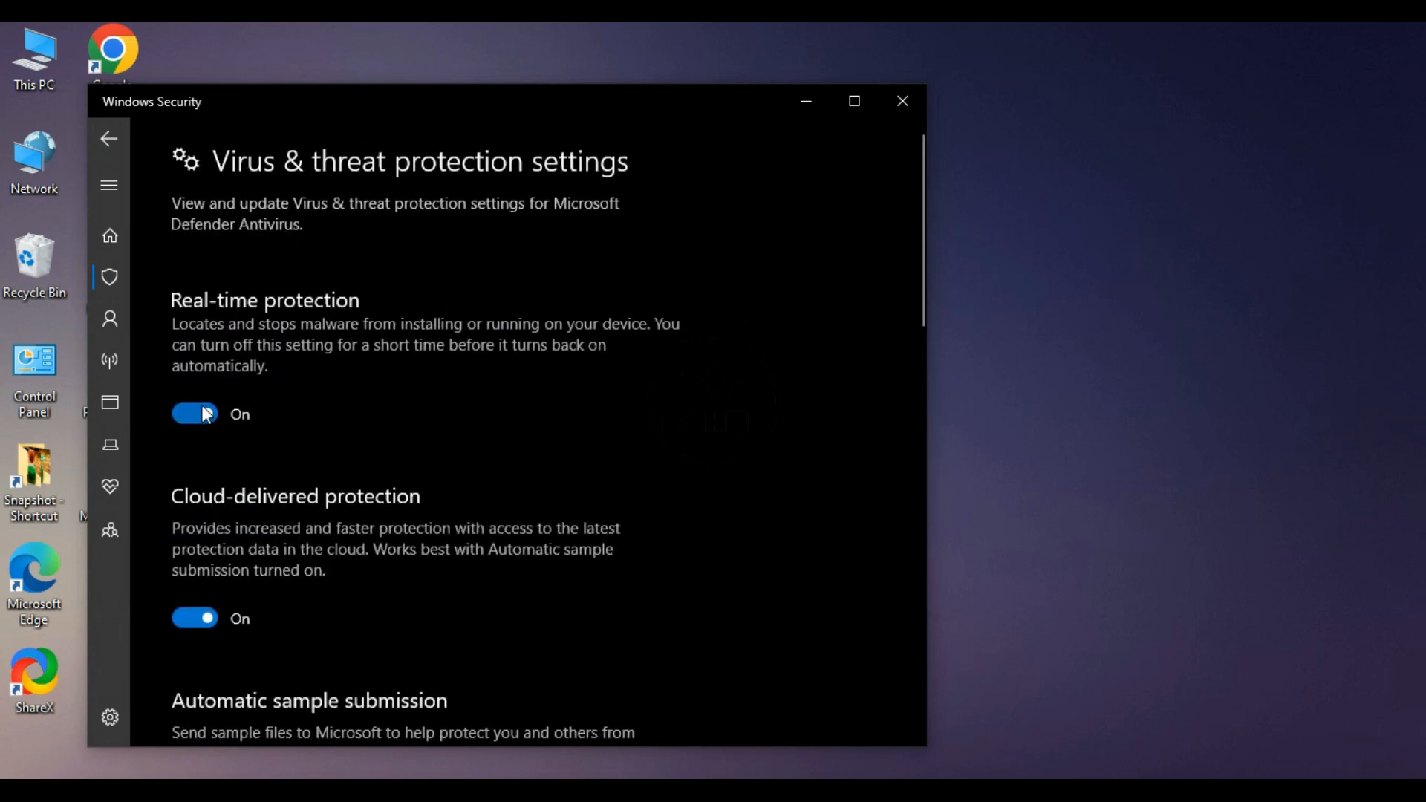
# - Turn off real-time protection, cloud-delivered protection, automatic sample submission and tamper protection, and check the remaining protection settings
pyautogui.click(194, 415)
pyautogui.click(344, 669)
pyautogui.scroll(-5, 370, 652)
pyautogui.click(338, 630)
pyautogui.scroll(-4, 387, 621)
pyautogui.click(349, 585)
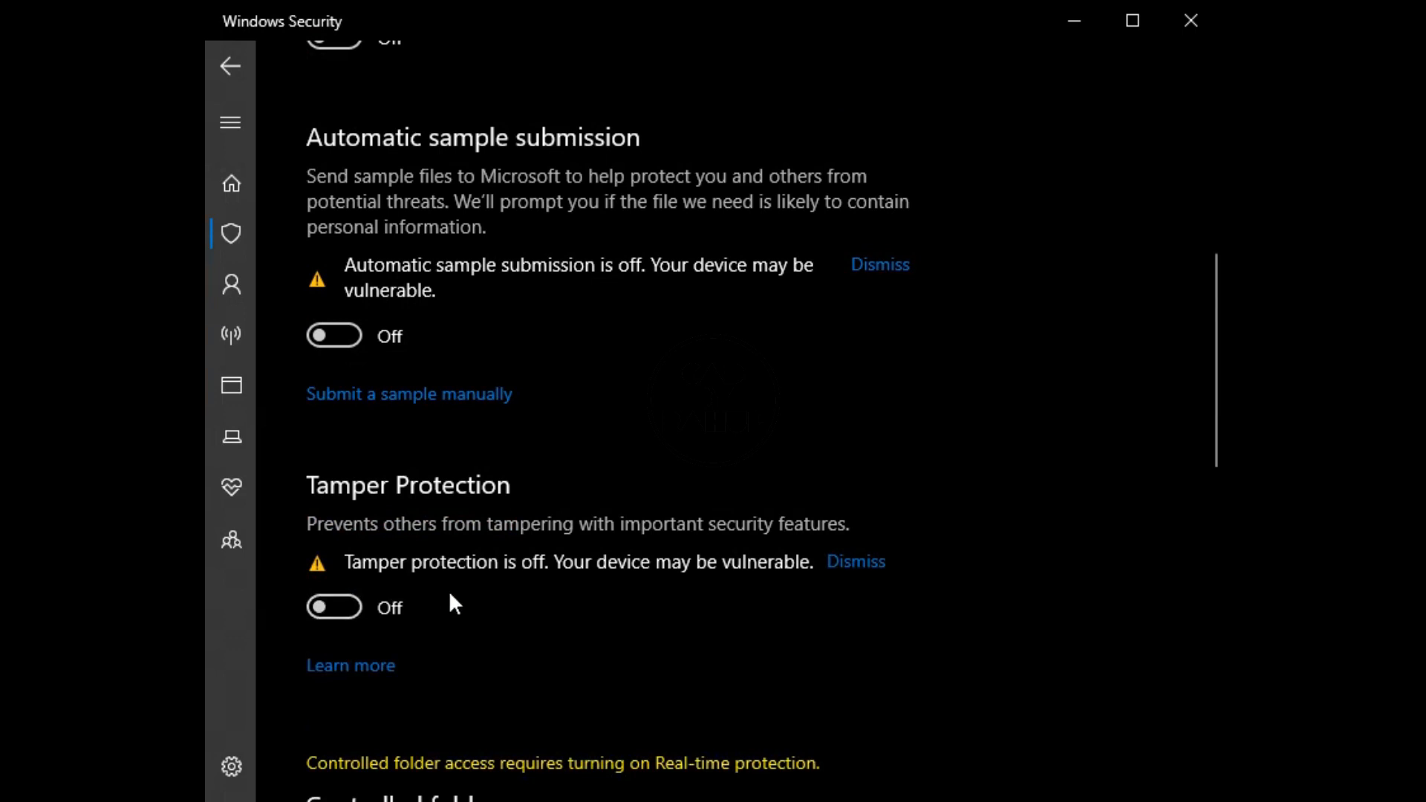
pyautogui.scroll(-5, 450, 593)
pyautogui.scroll(-6, 456, 600)
pyautogui.scroll(15, 455, 604)
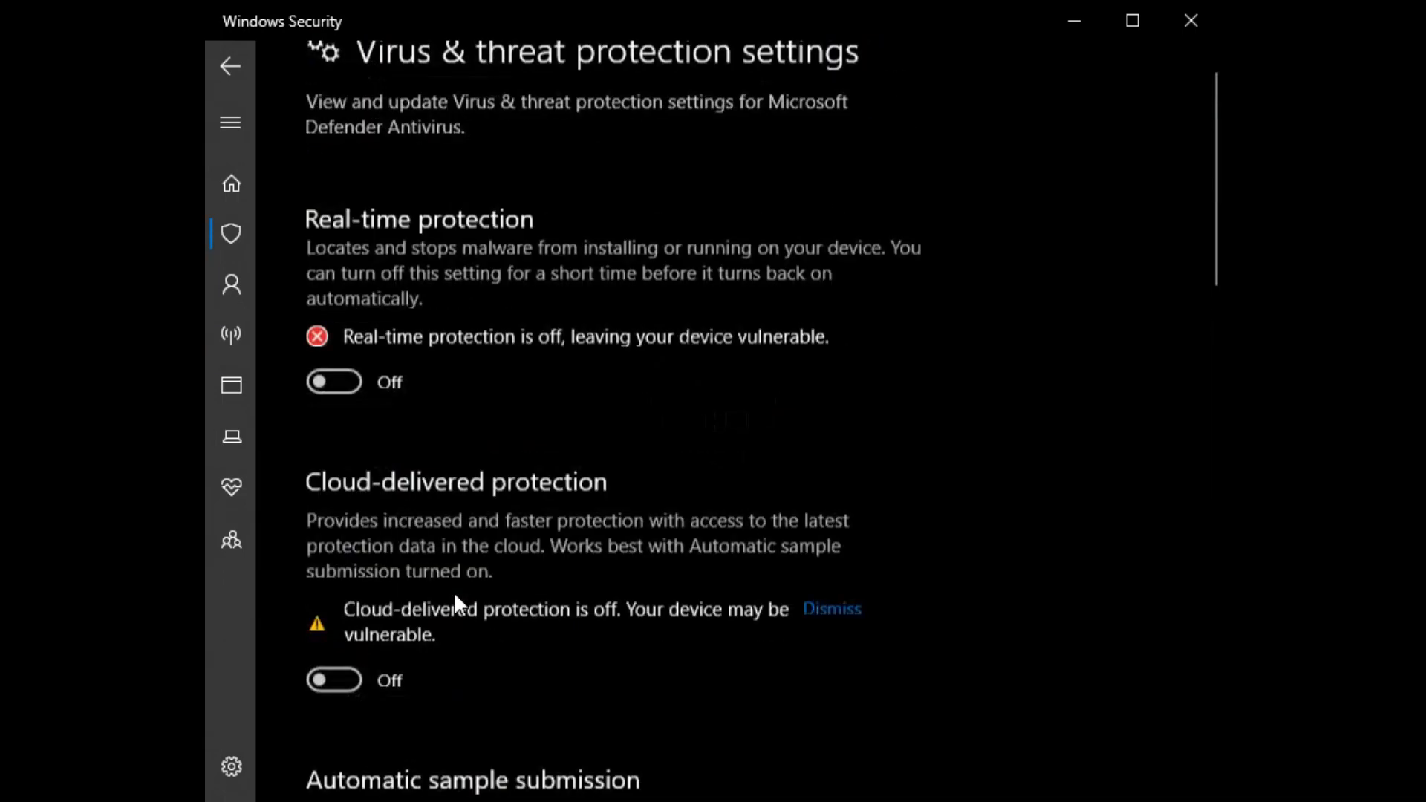
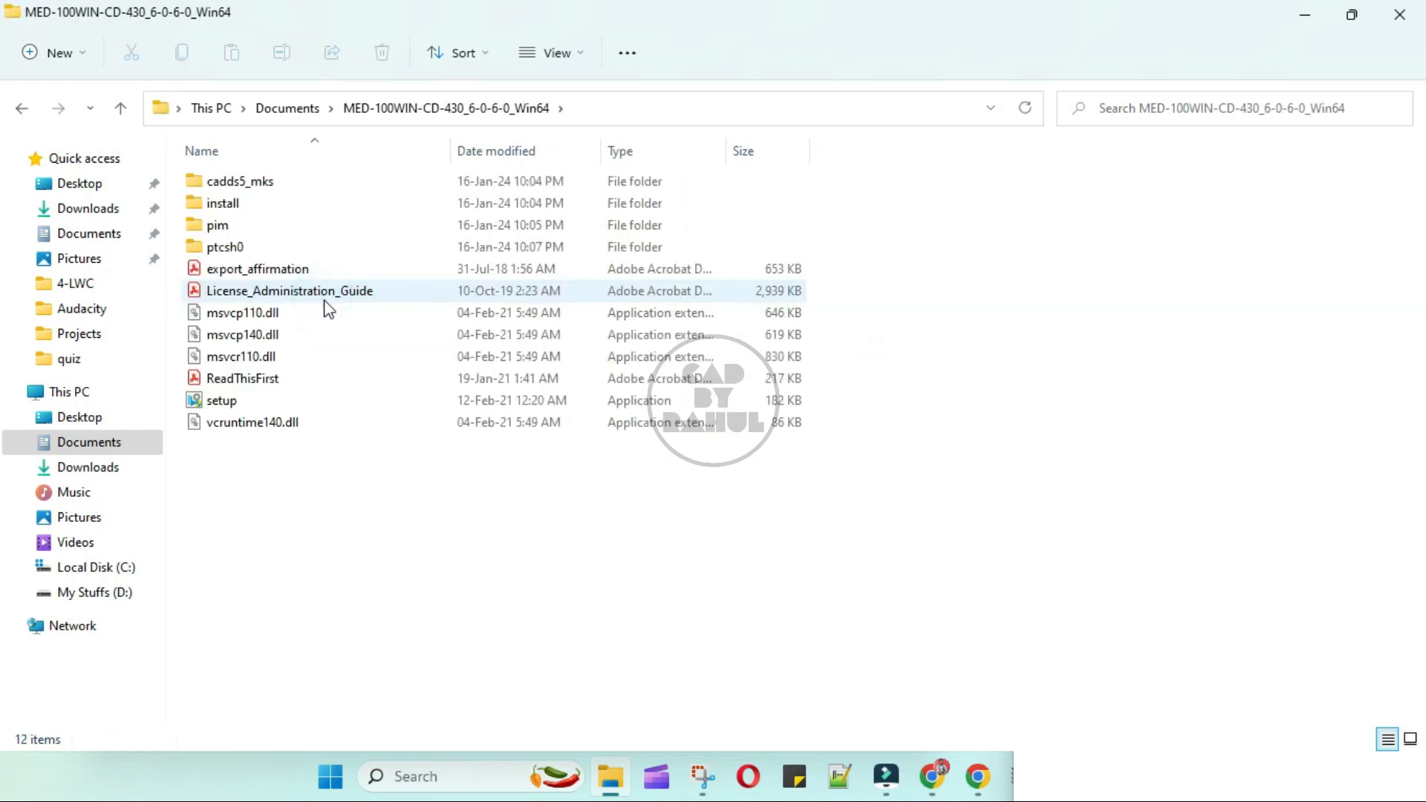
# - Run setup from the extracted MED-100WIN-CD-430_6-0-6-0_Win64 folder as administrator and proceed with installing new software
pyautogui.doubleClick(251, 399)
pyautogui.rightClick(253, 399)
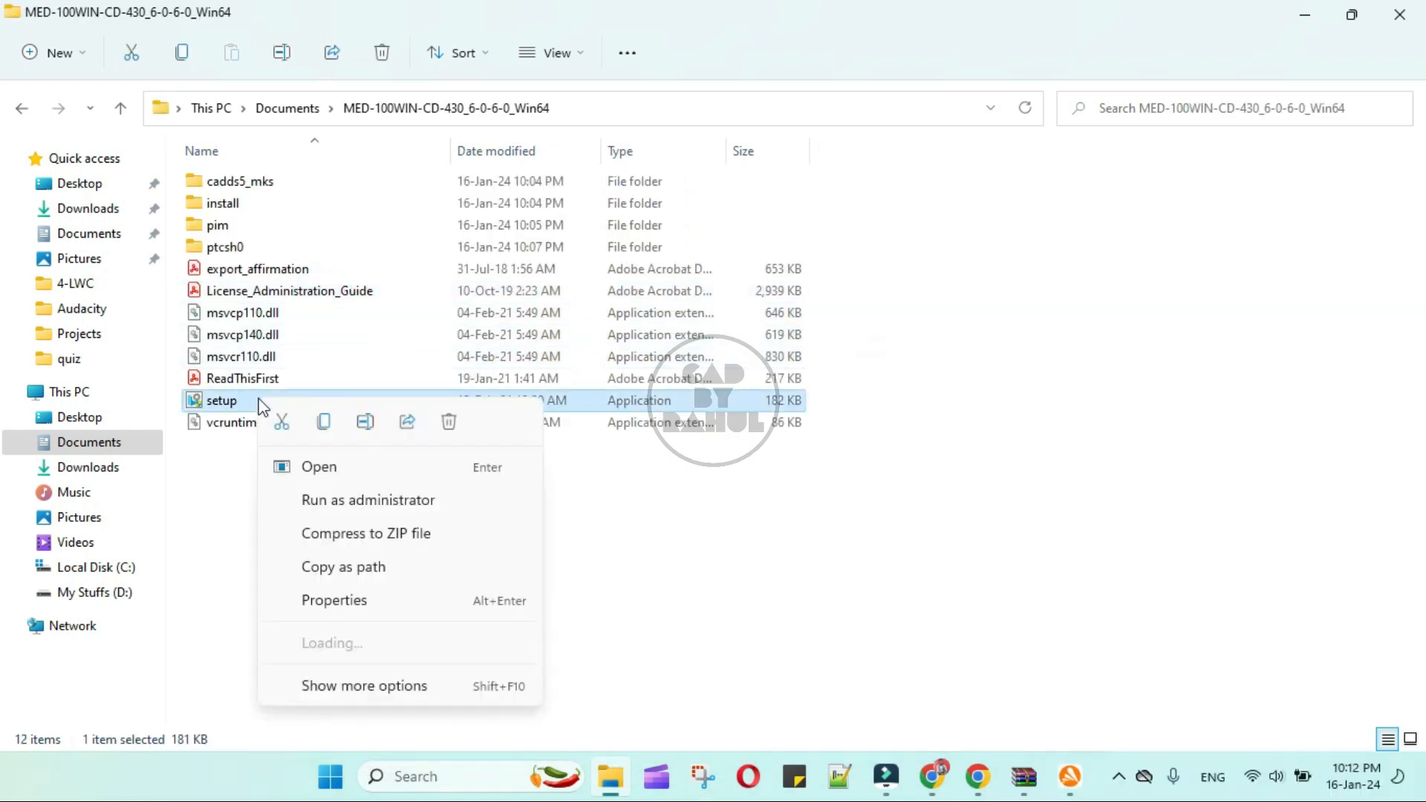
pyautogui.click(367, 502)
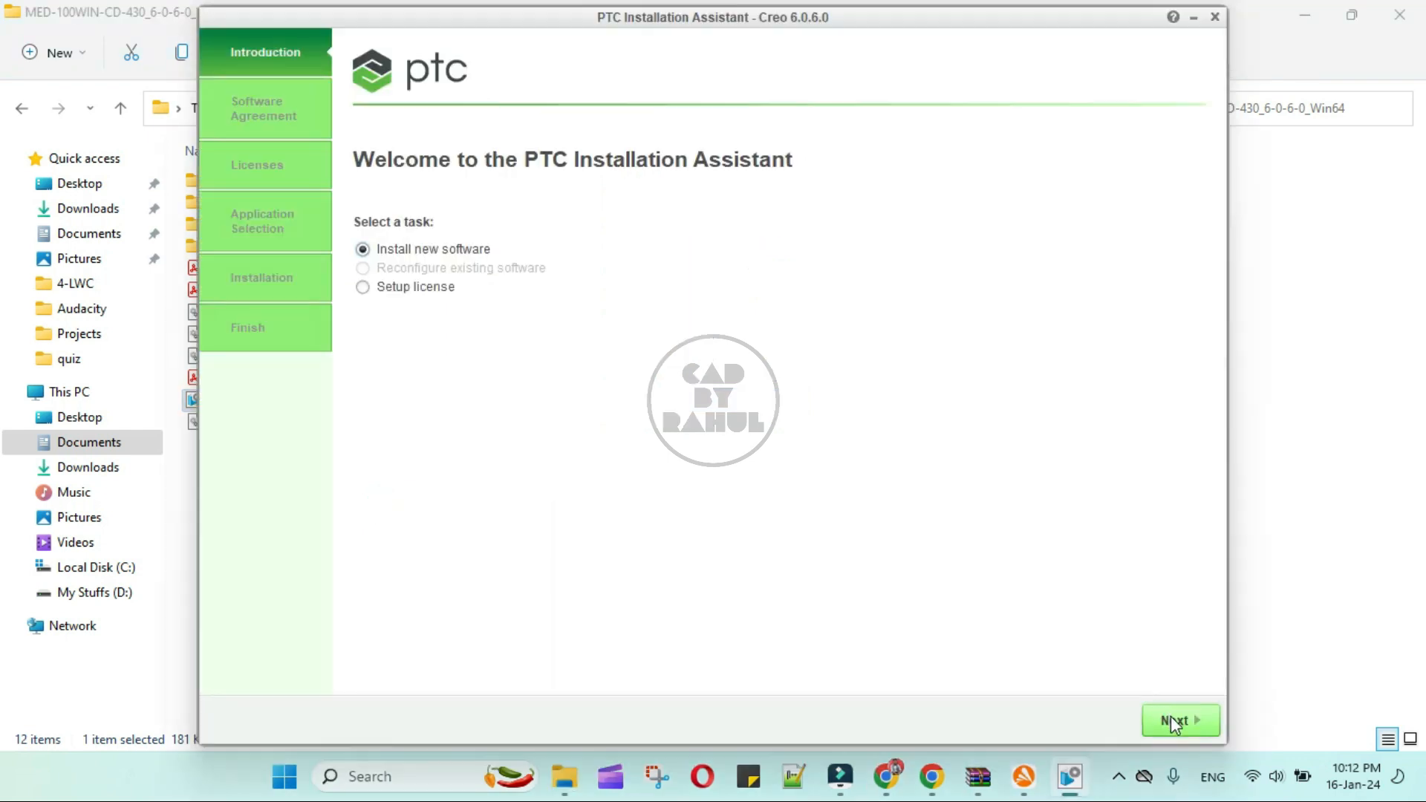
pyautogui.click(1170, 717)
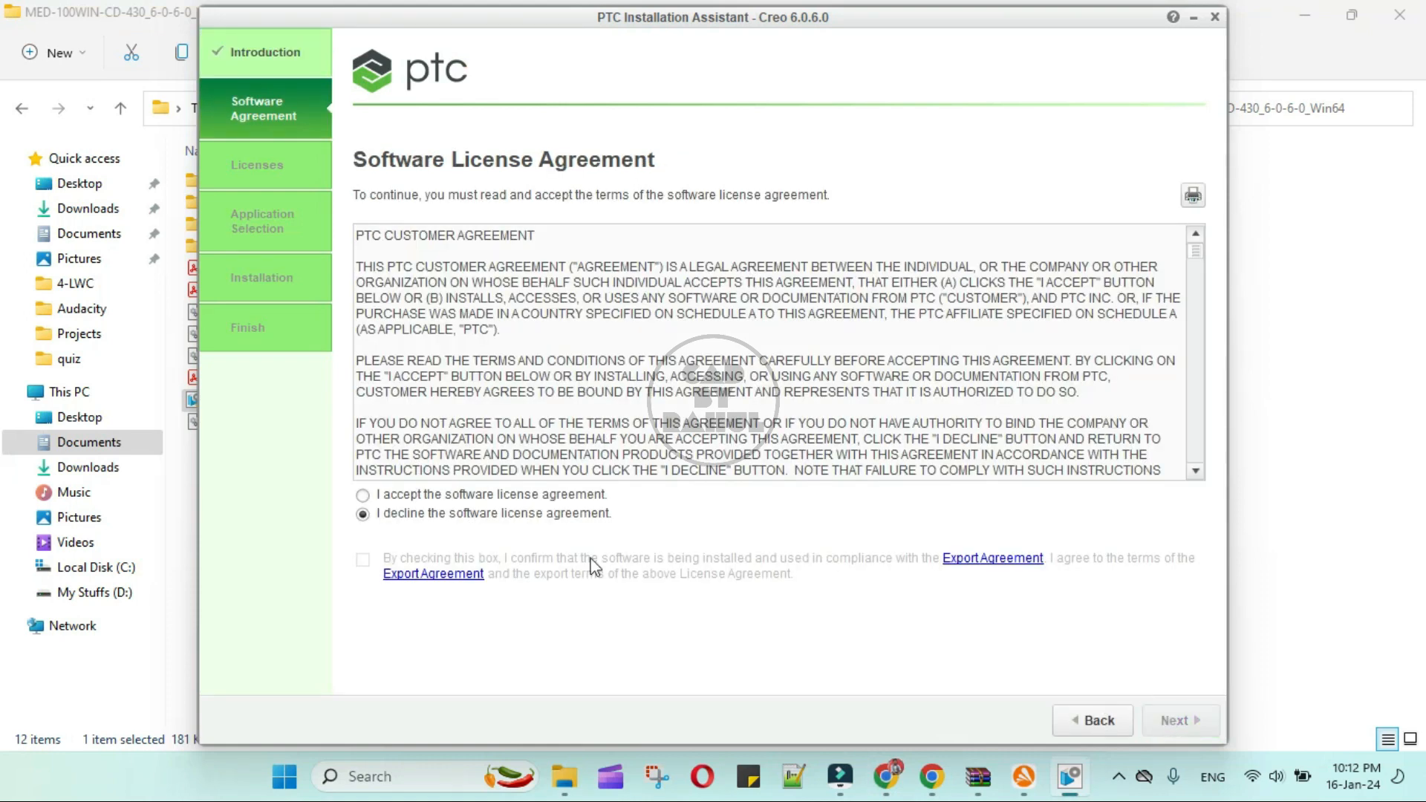
# - Accept the software license agreement, confirm the Export Agreement terms and continue to the license identification
pyautogui.click(364, 496)
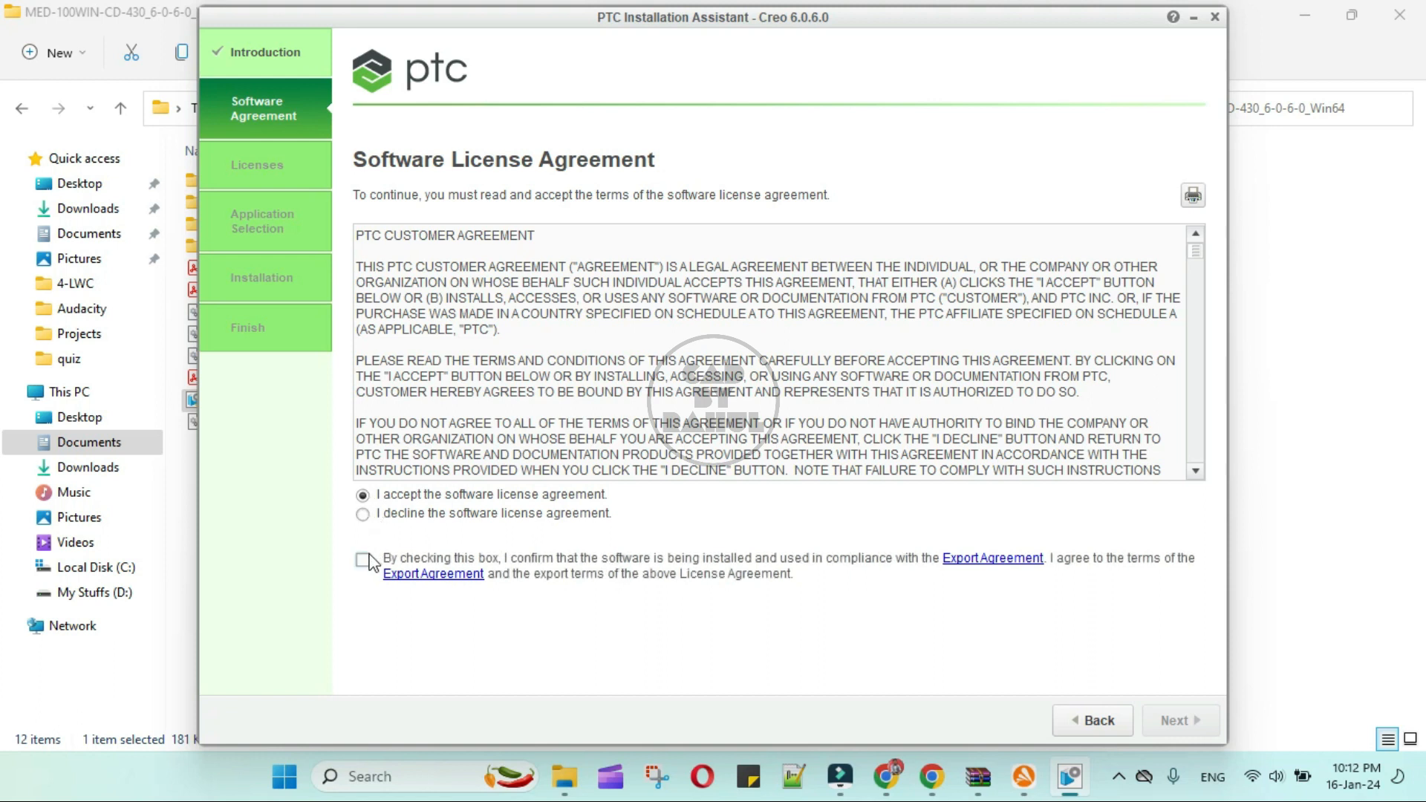
pyautogui.click(364, 560)
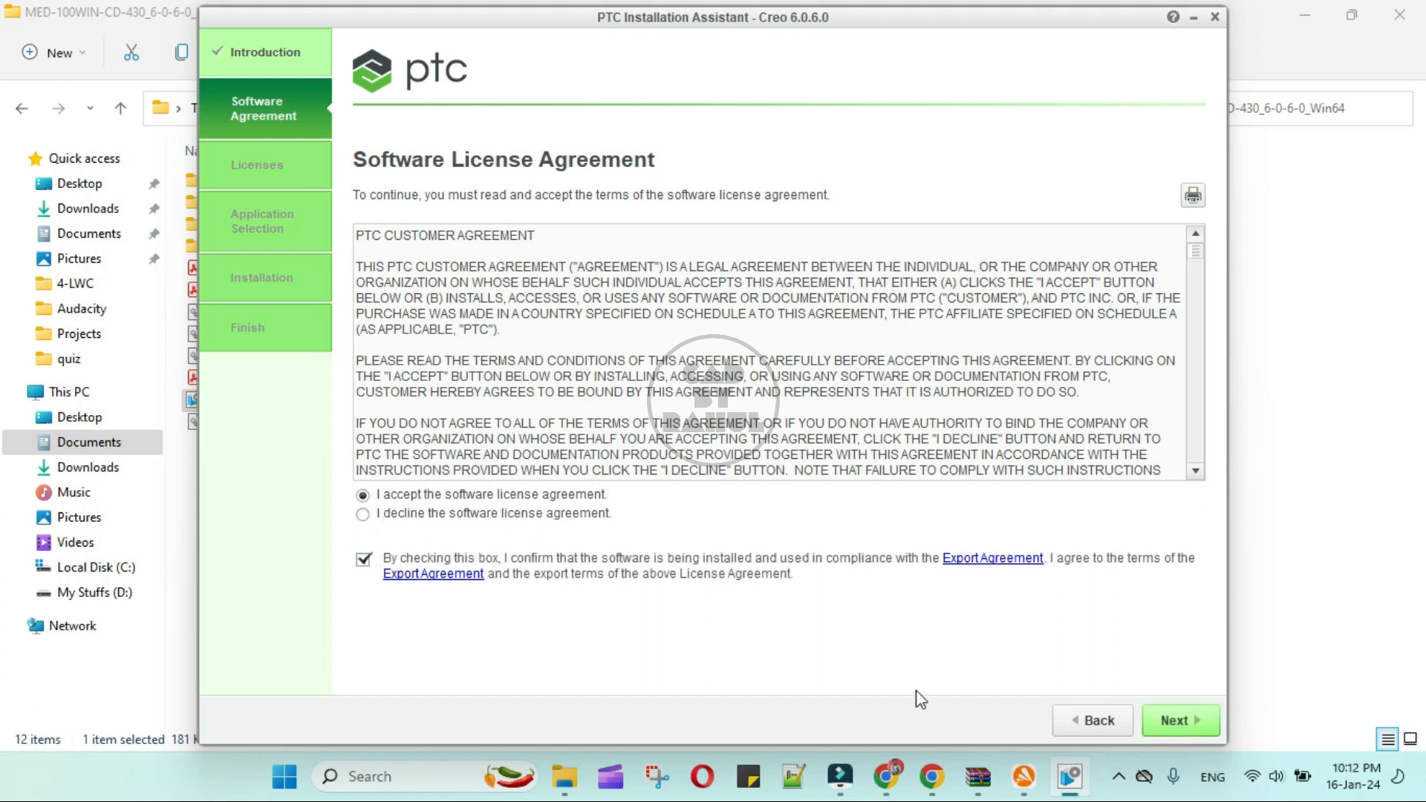
pyautogui.click(1188, 722)
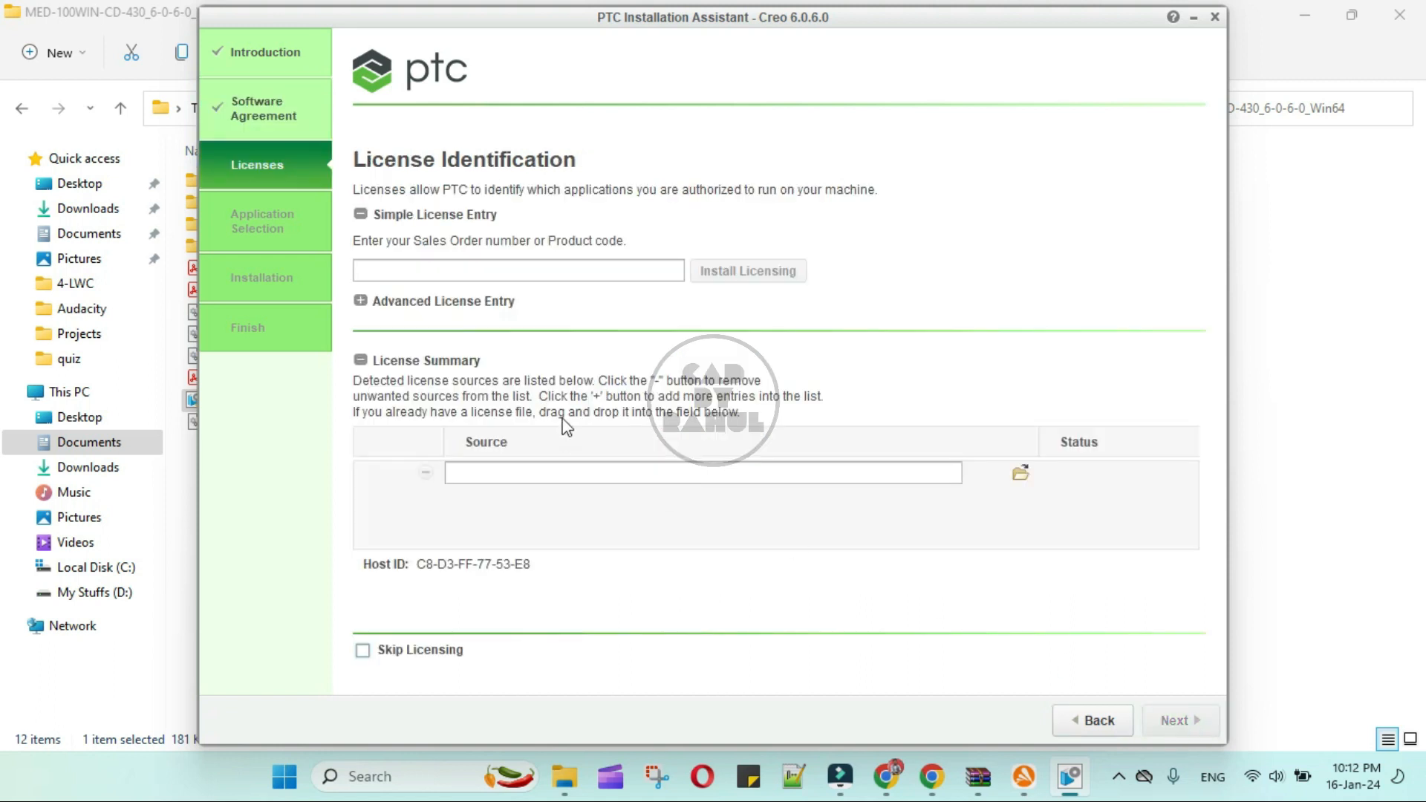
# - Copy the product code from the installation PDF in Chrome, paste it into the installer's simple license entry and install the licensing
pyautogui.click(883, 776)
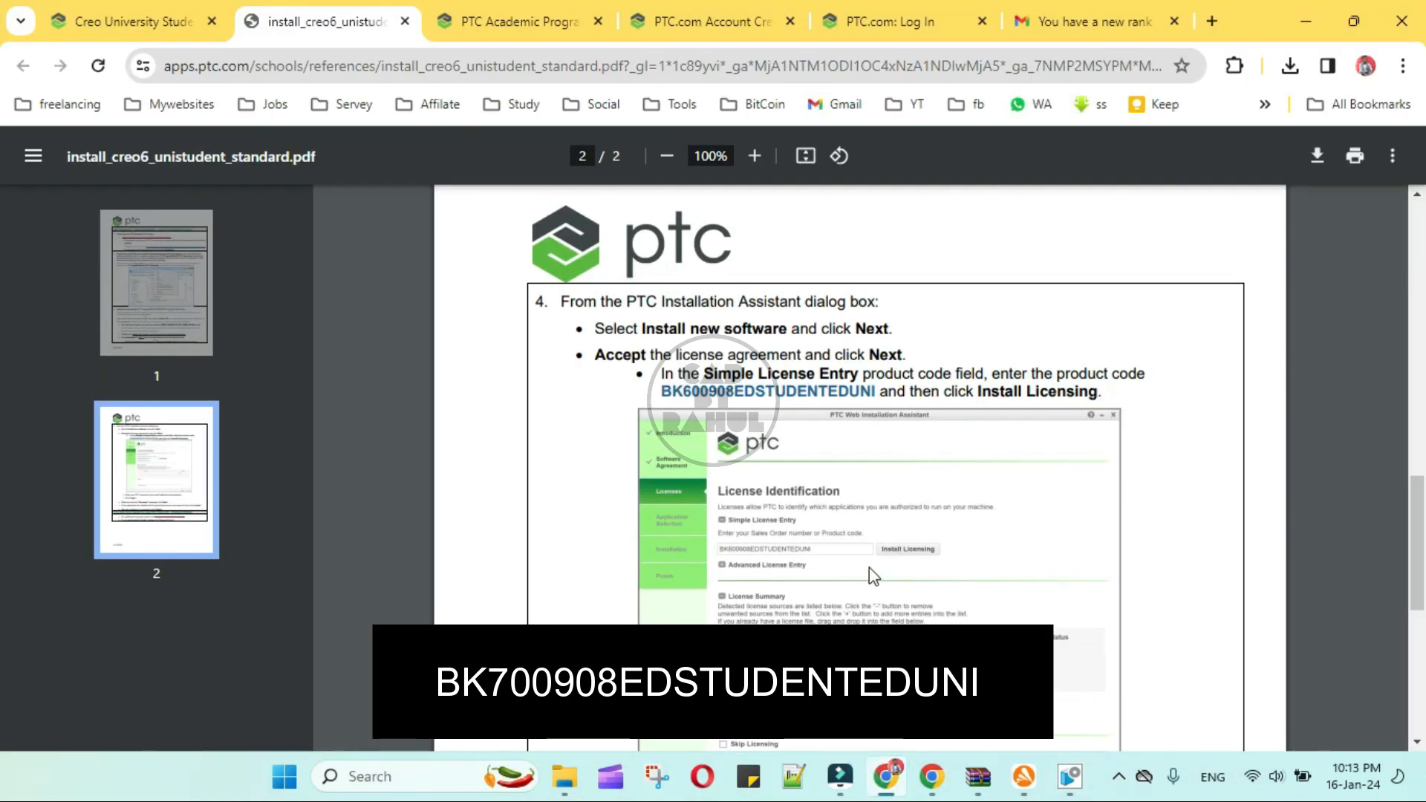
pyautogui.moveTo(876, 387); pyautogui.dragTo(778, 389)
pyautogui.click(1061, 786)
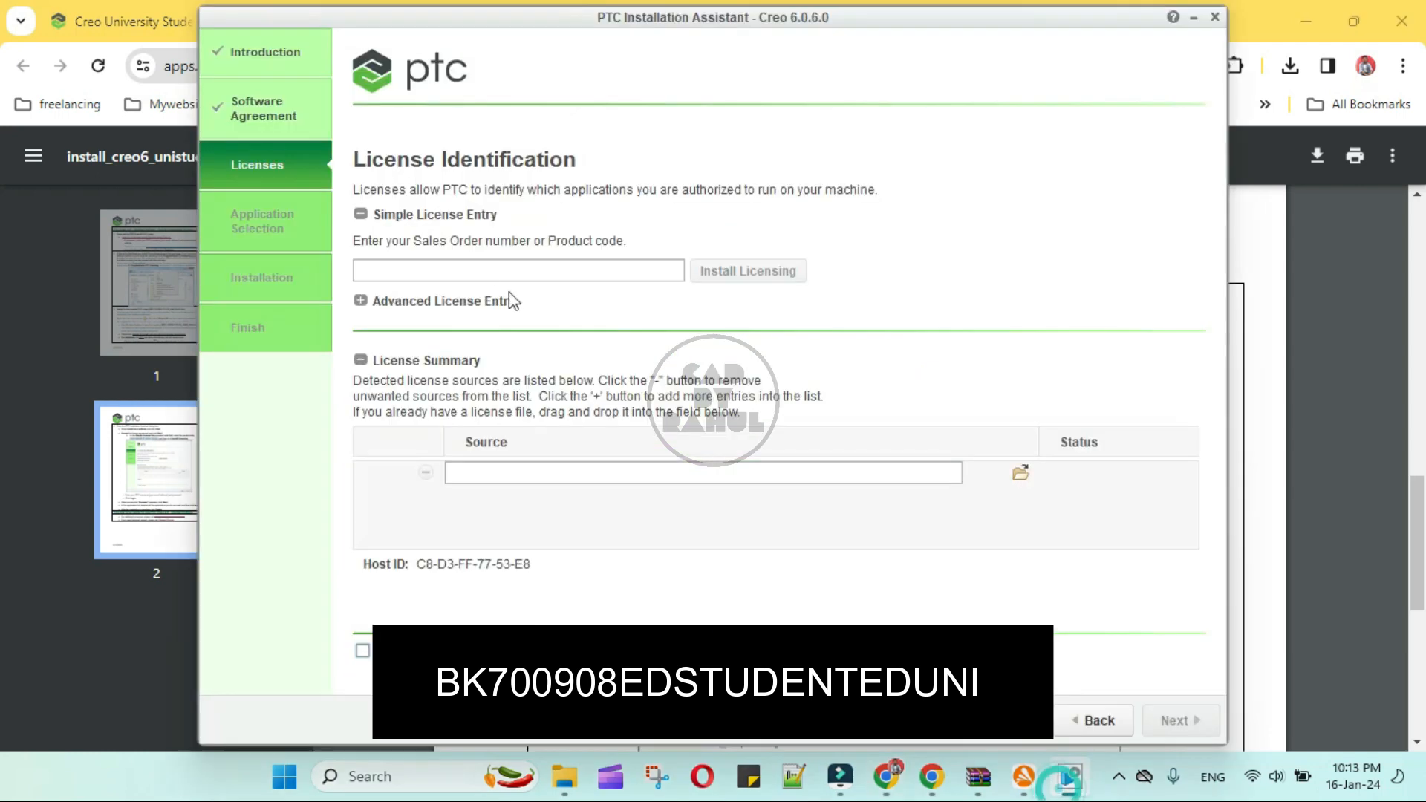
pyautogui.click(479, 265)
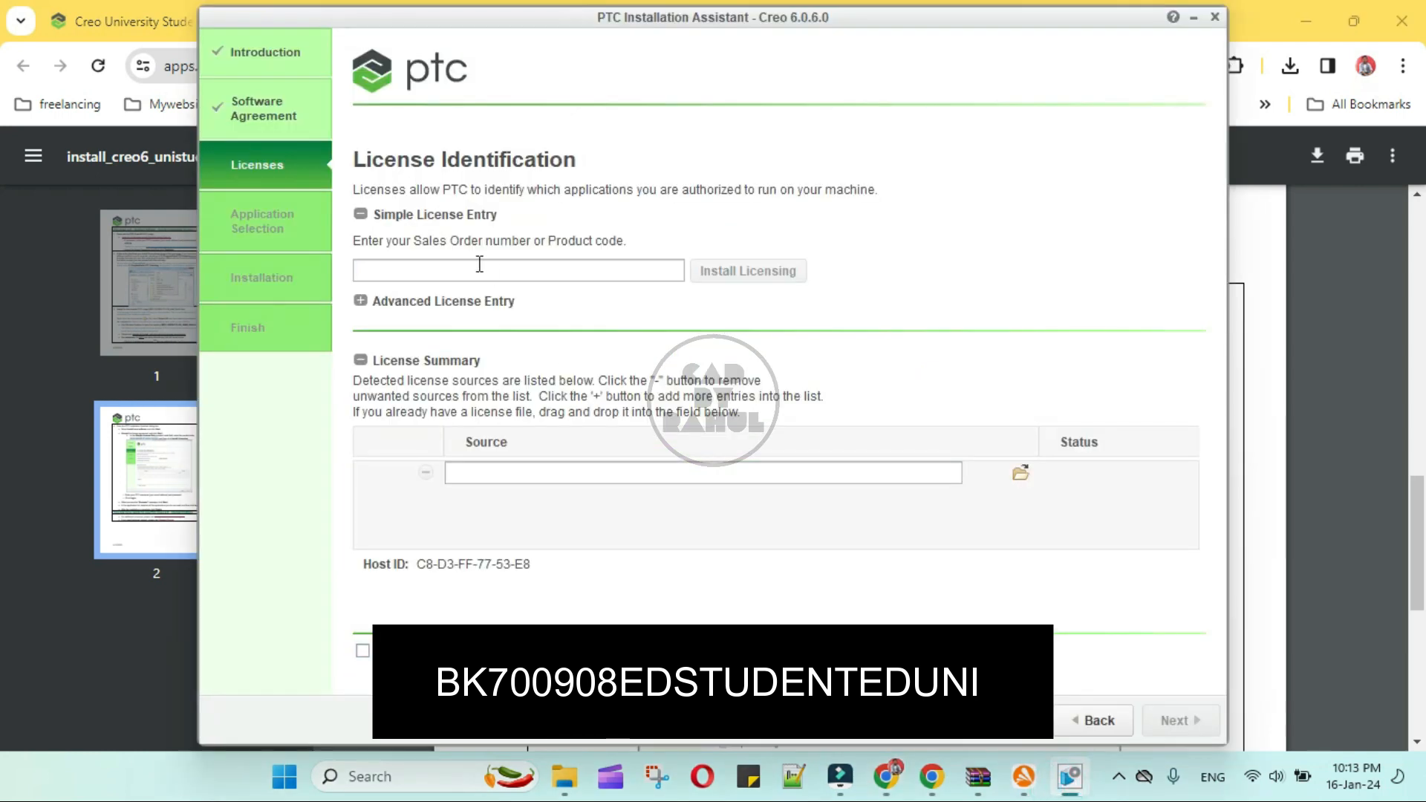
pyautogui.hotkey('ctrl', 'v')
pyautogui.click(722, 279)
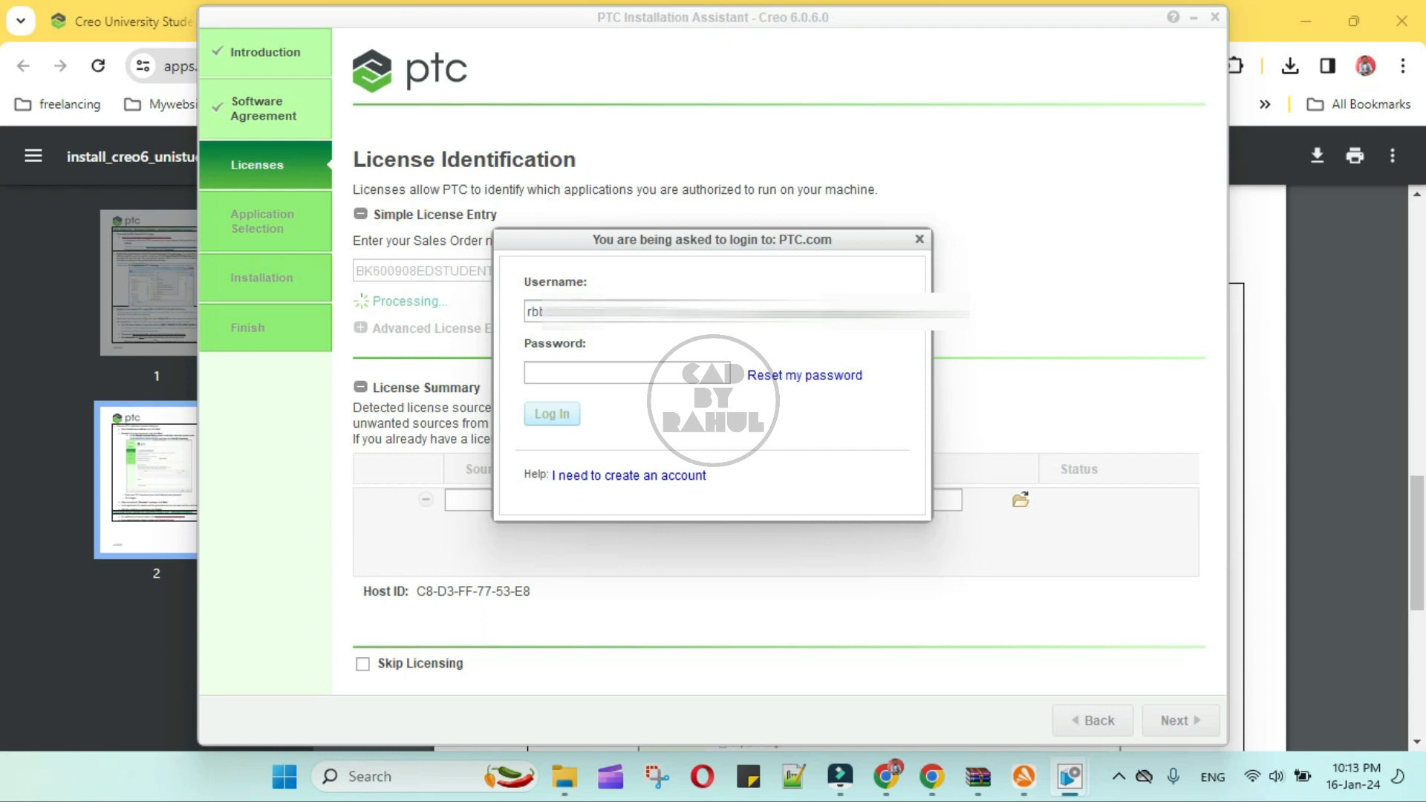
# - Log in to PTC.com with the account password and continue to the application selection
pyautogui.click(633, 375)
pyautogui.write('********')
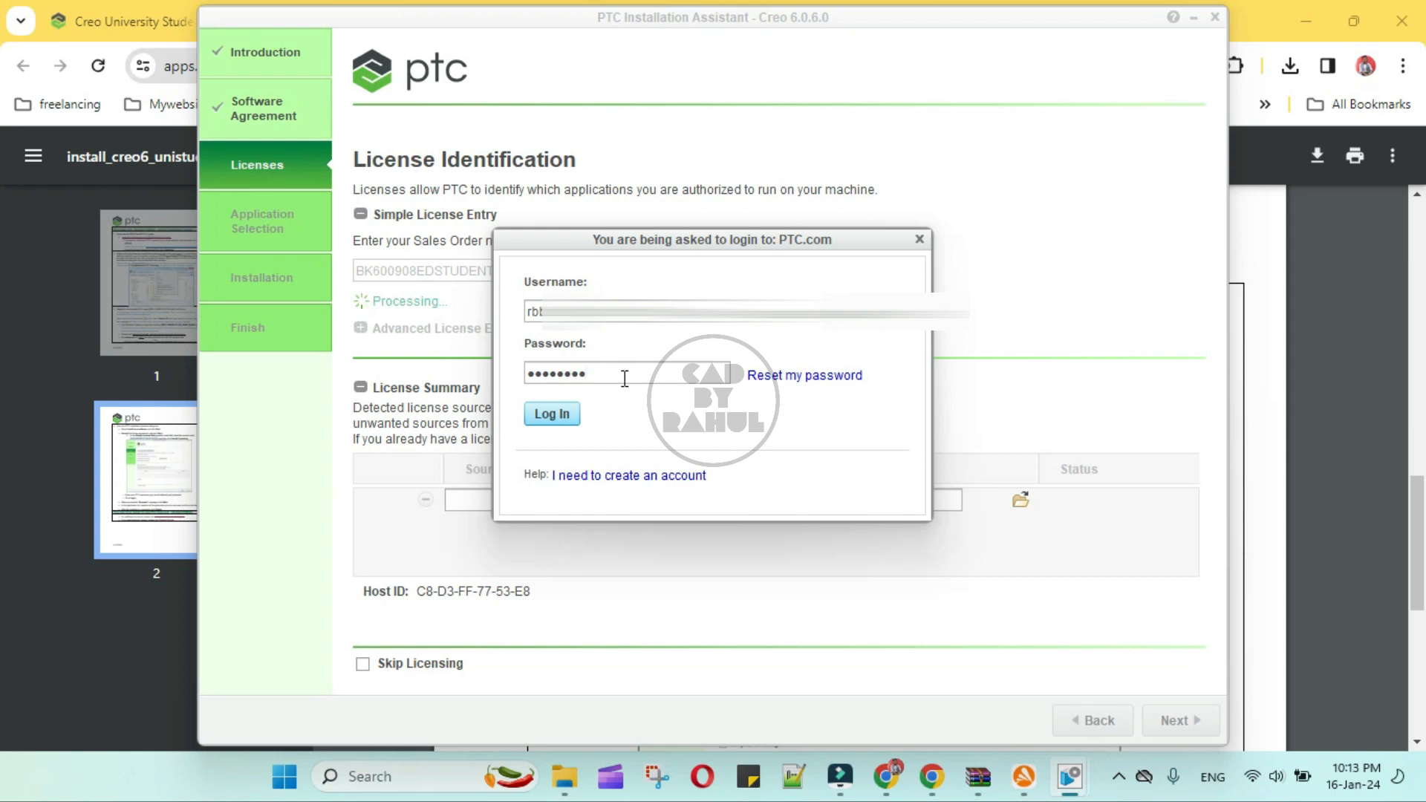
pyautogui.click(563, 417)
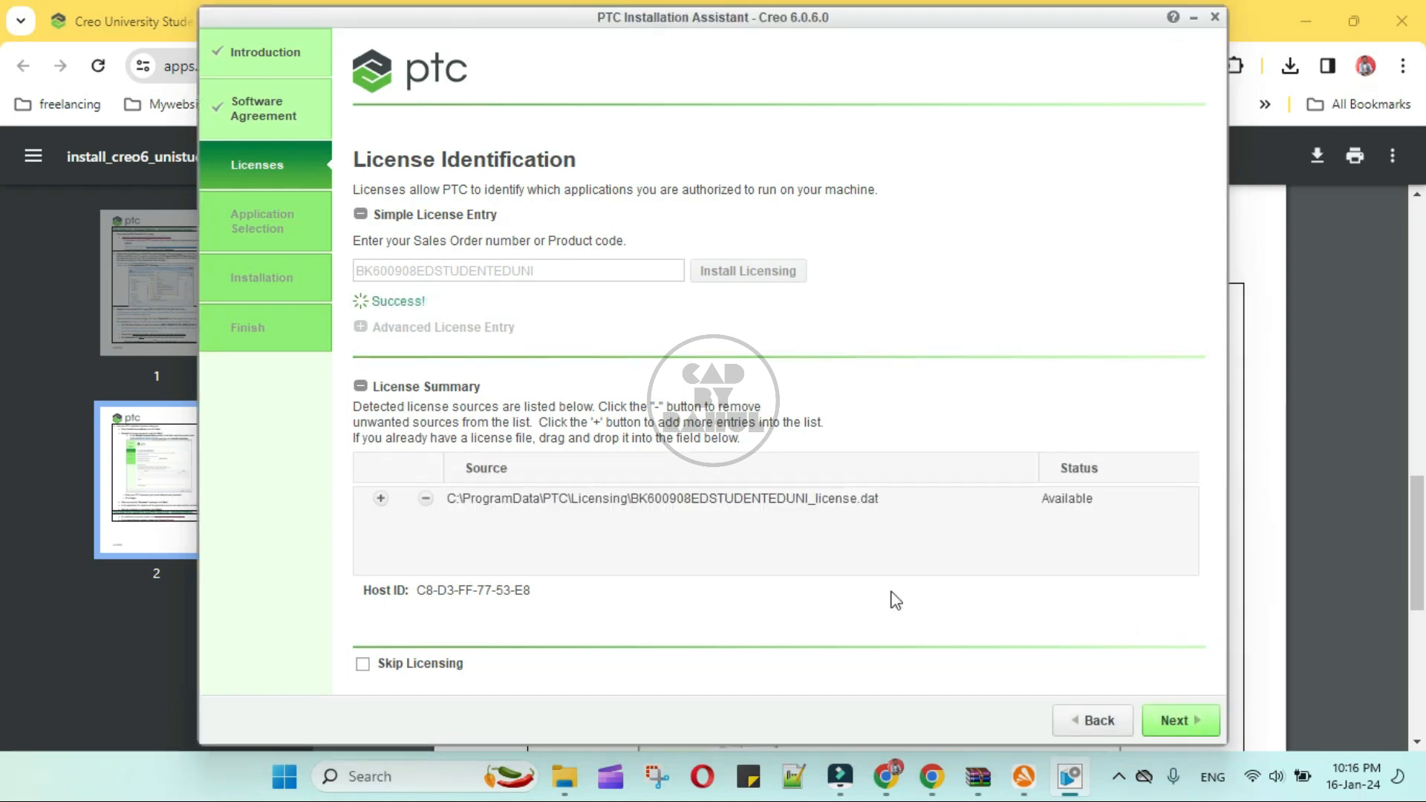
pyautogui.click(1164, 722)
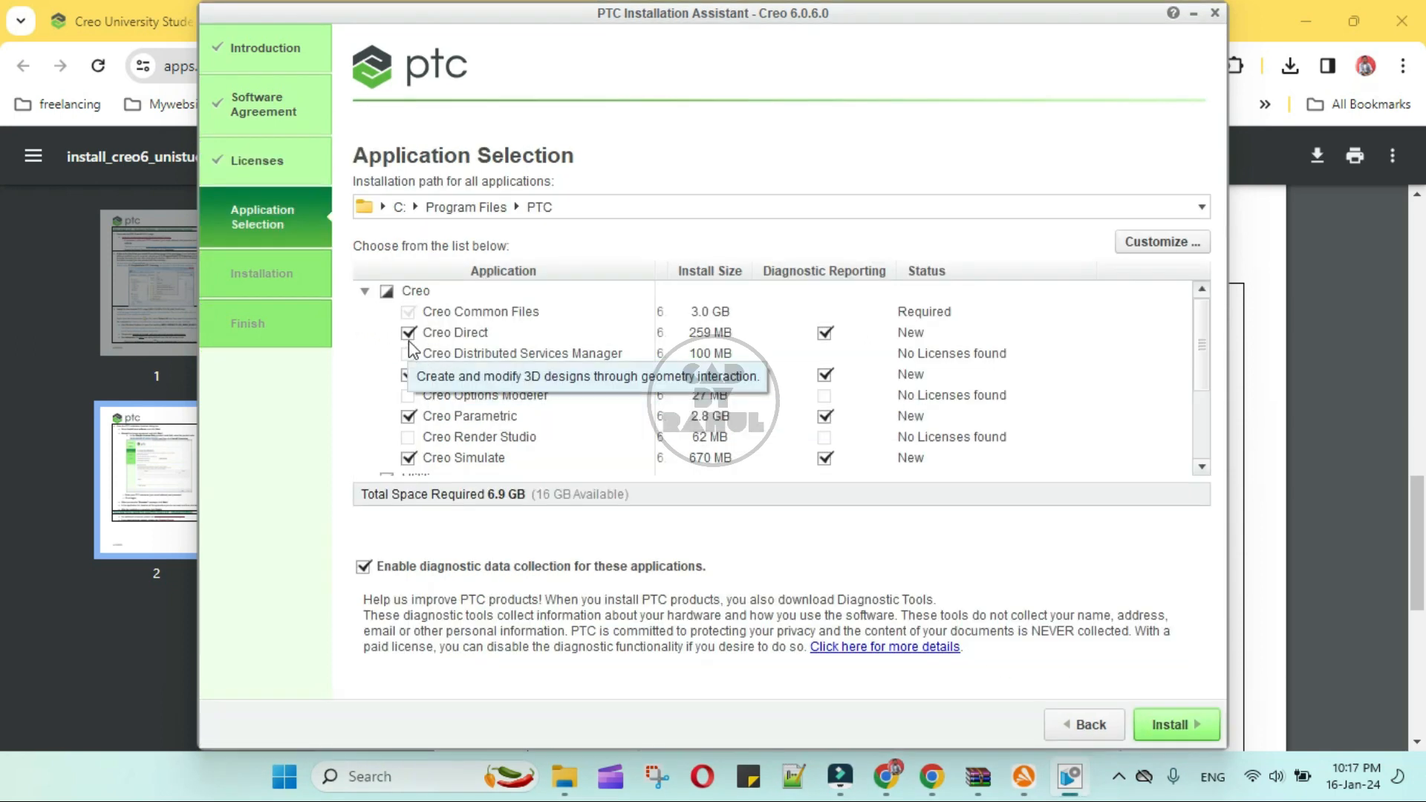
# - Exclude Creo Direct, Creo Layout and Creo Simulate from the application selection, keep Creo Parametric, and start the installation
pyautogui.click(408, 333)
pyautogui.click(408, 374)
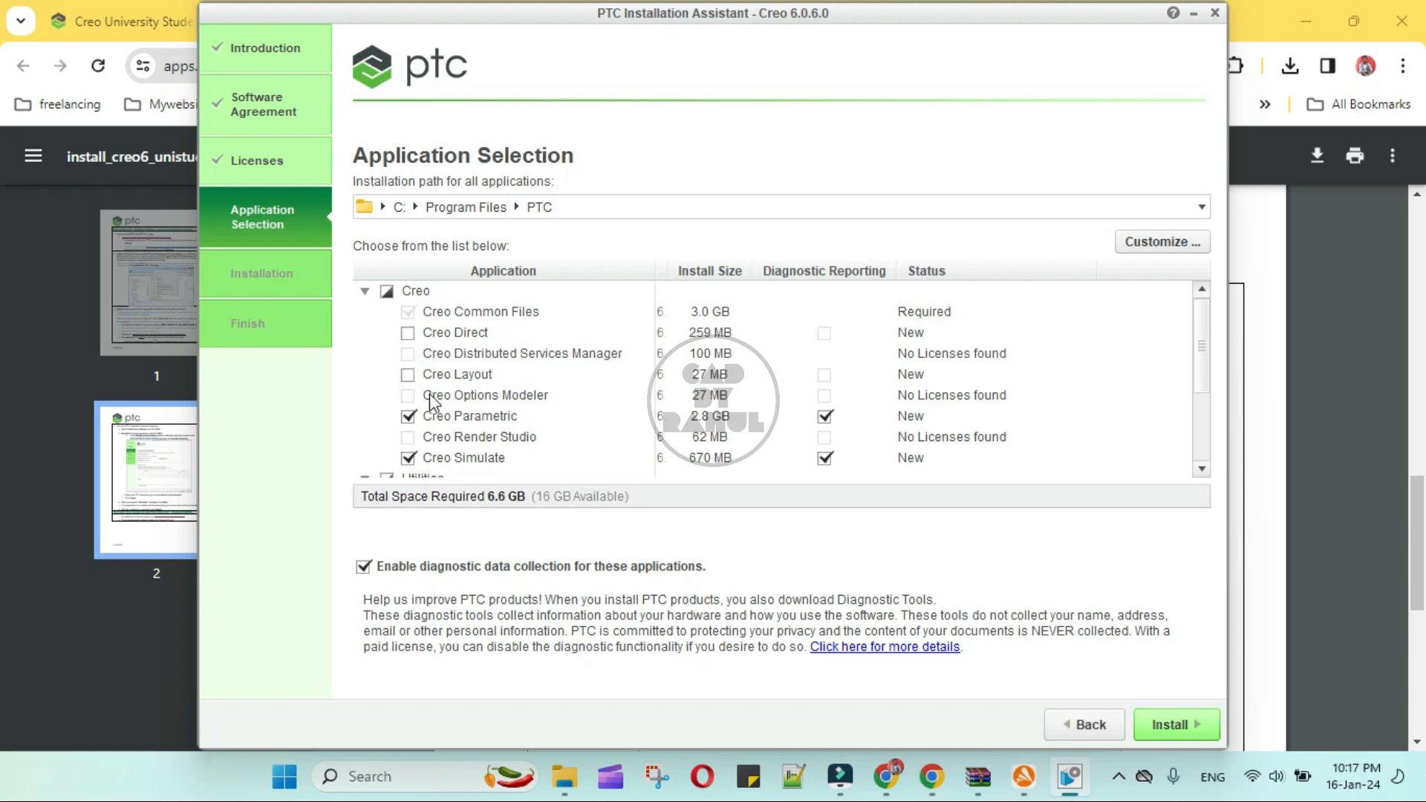
pyautogui.scroll(-3, 429, 394)
pyautogui.click(407, 364)
pyautogui.scroll(-1, 448, 427)
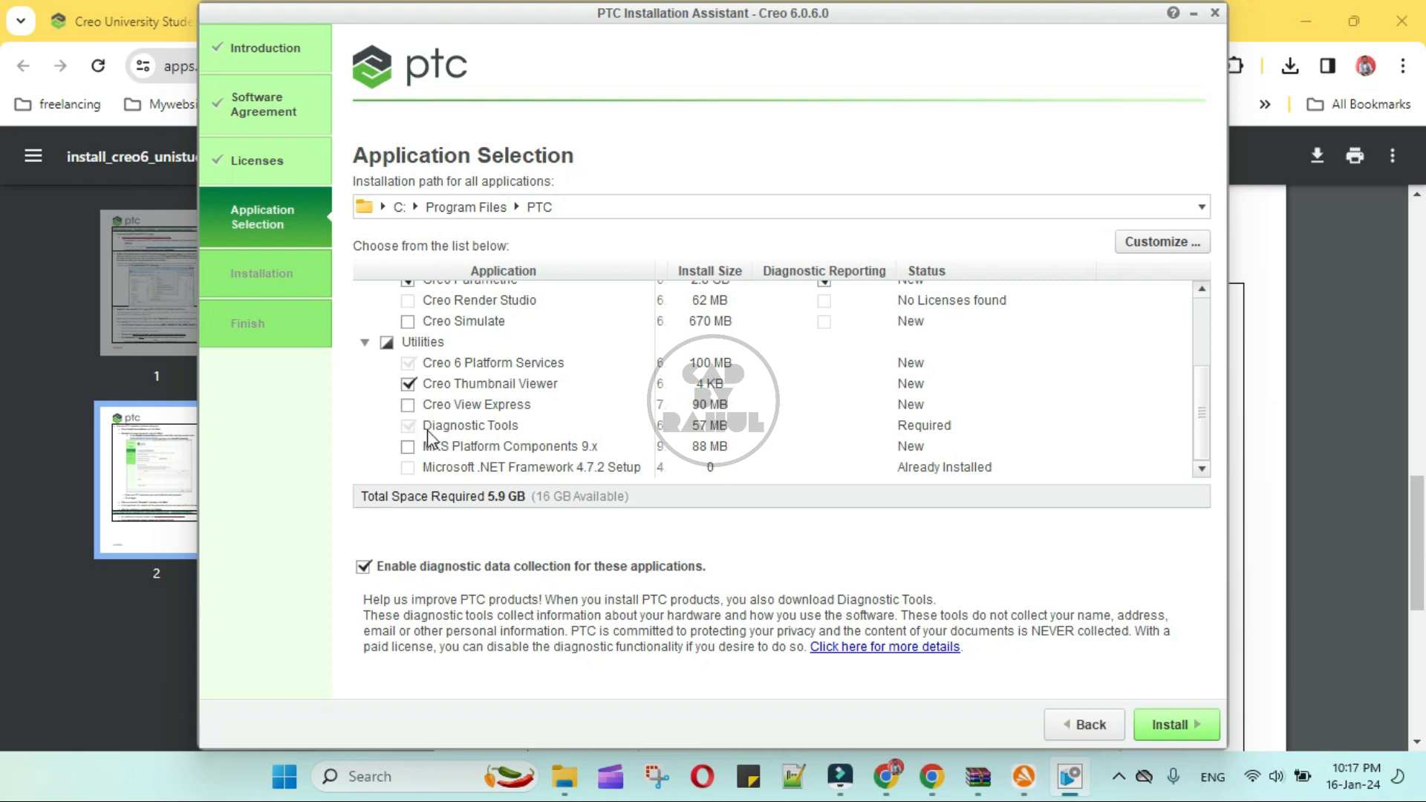
pyautogui.scroll(4, 431, 438)
pyautogui.scroll(-4, 435, 440)
pyautogui.click(1174, 727)
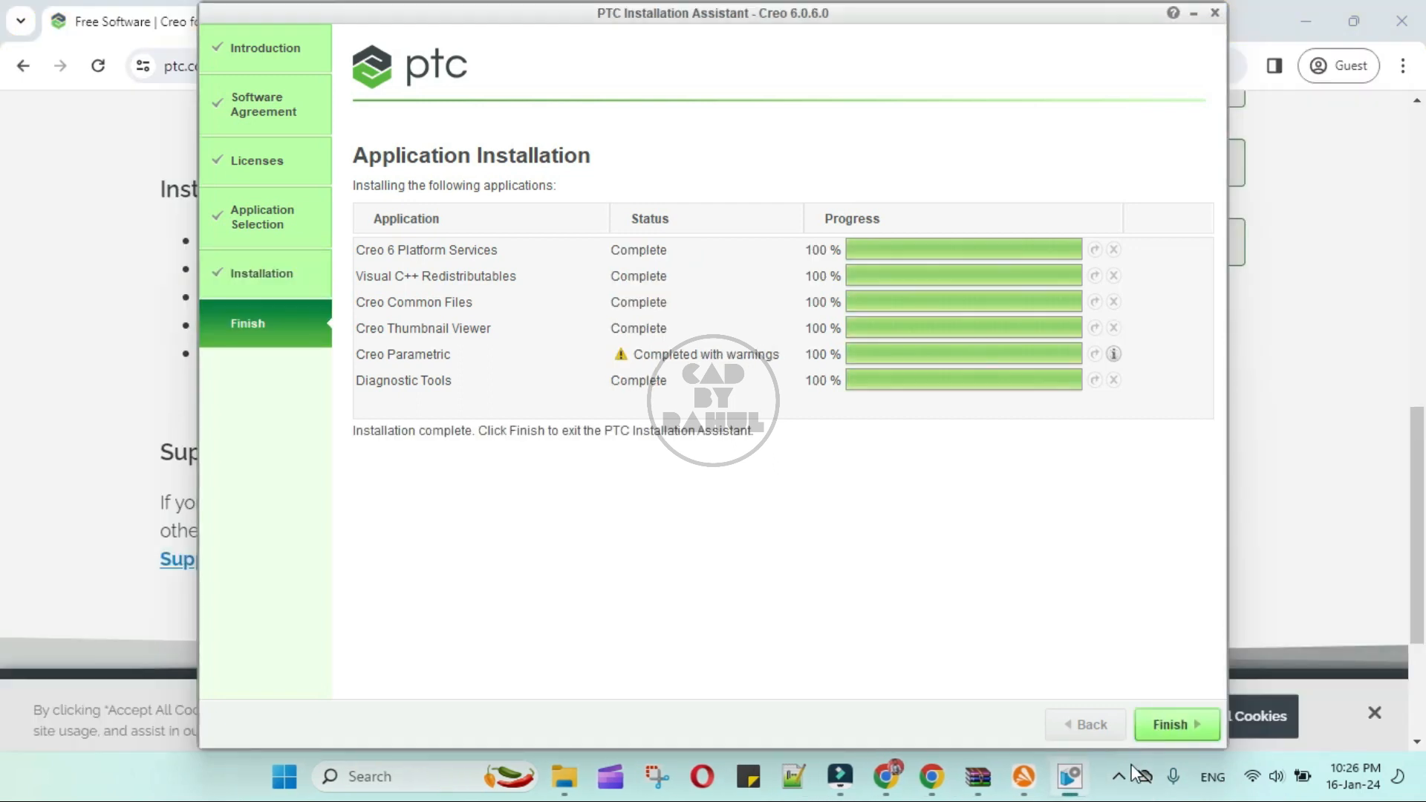
# - Finish the installation and exit the PTC Installation Assistant
pyautogui.click(1118, 776)
pyautogui.click(1117, 777)
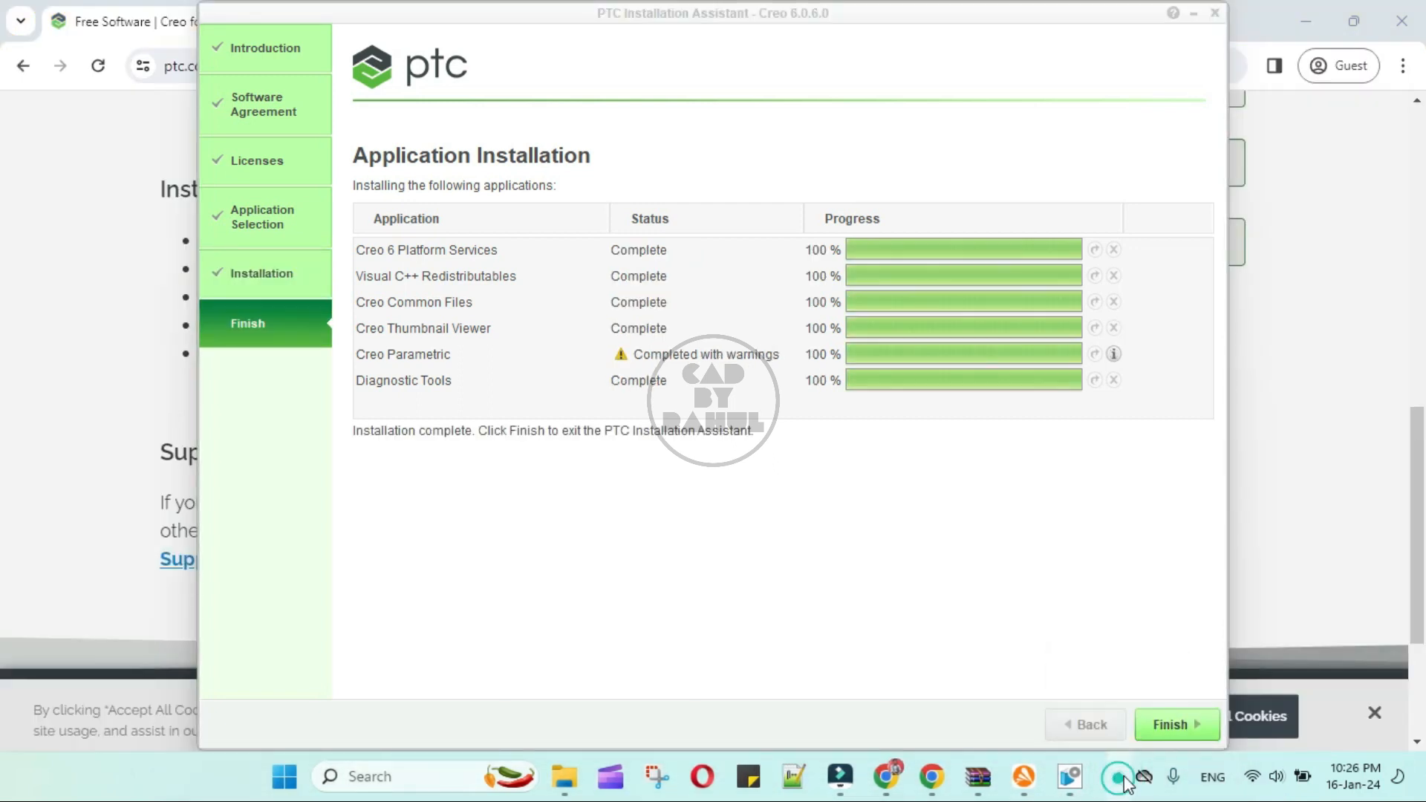
pyautogui.click(1167, 724)
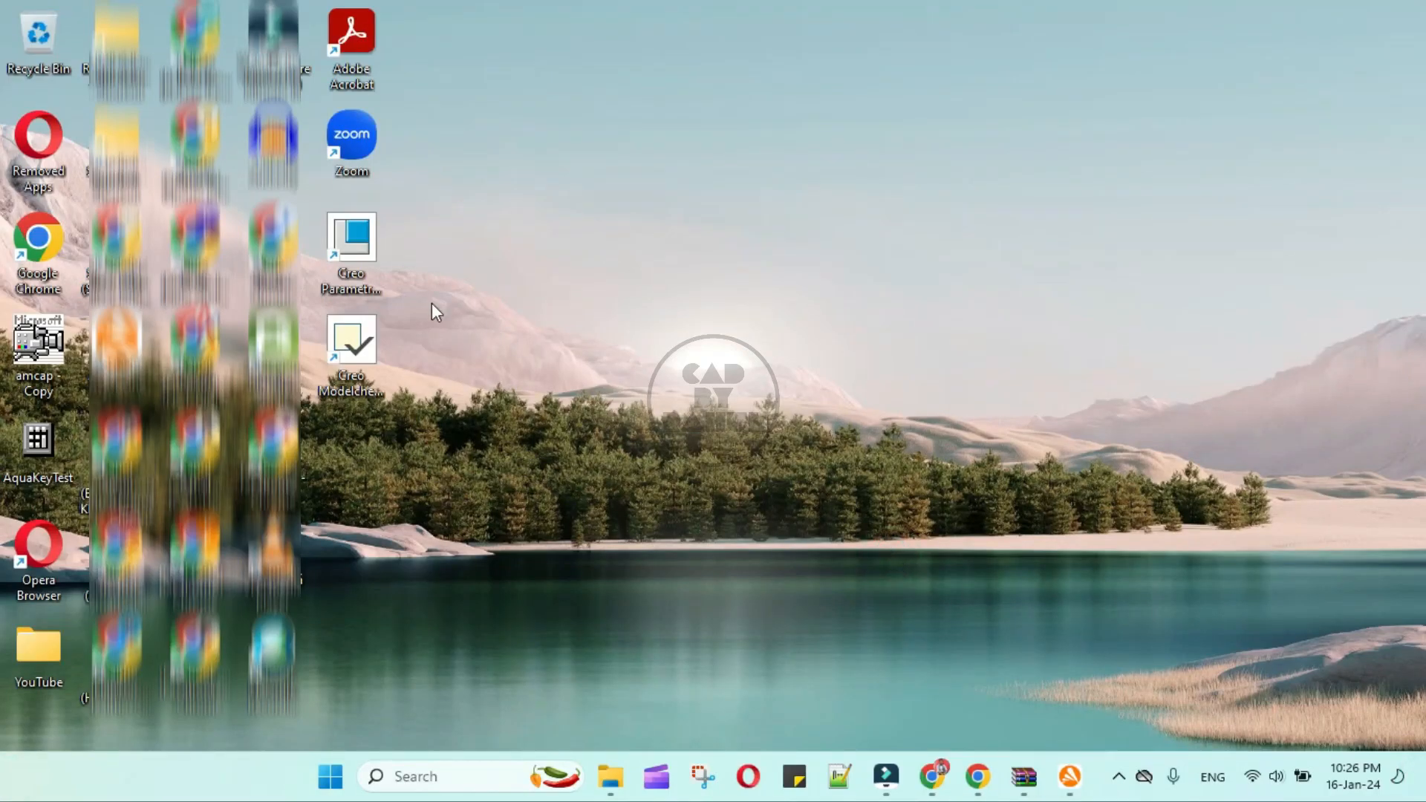
# - Launch Creo Parametric 6.0.6.0 from the desktop, decline the getting-started content and close the Resource Center window
pyautogui.doubleClick(370, 236)
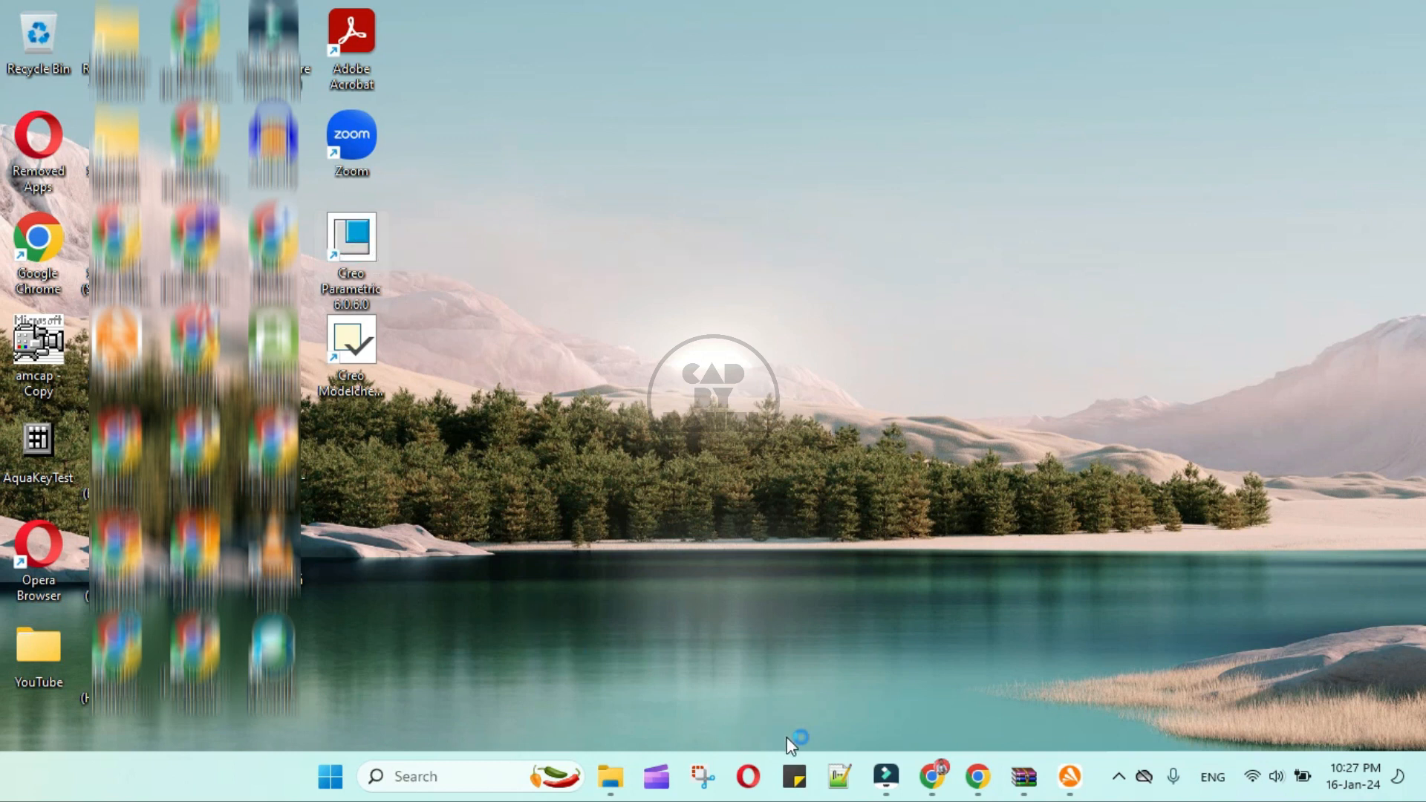
pyautogui.moveTo(899, 789)
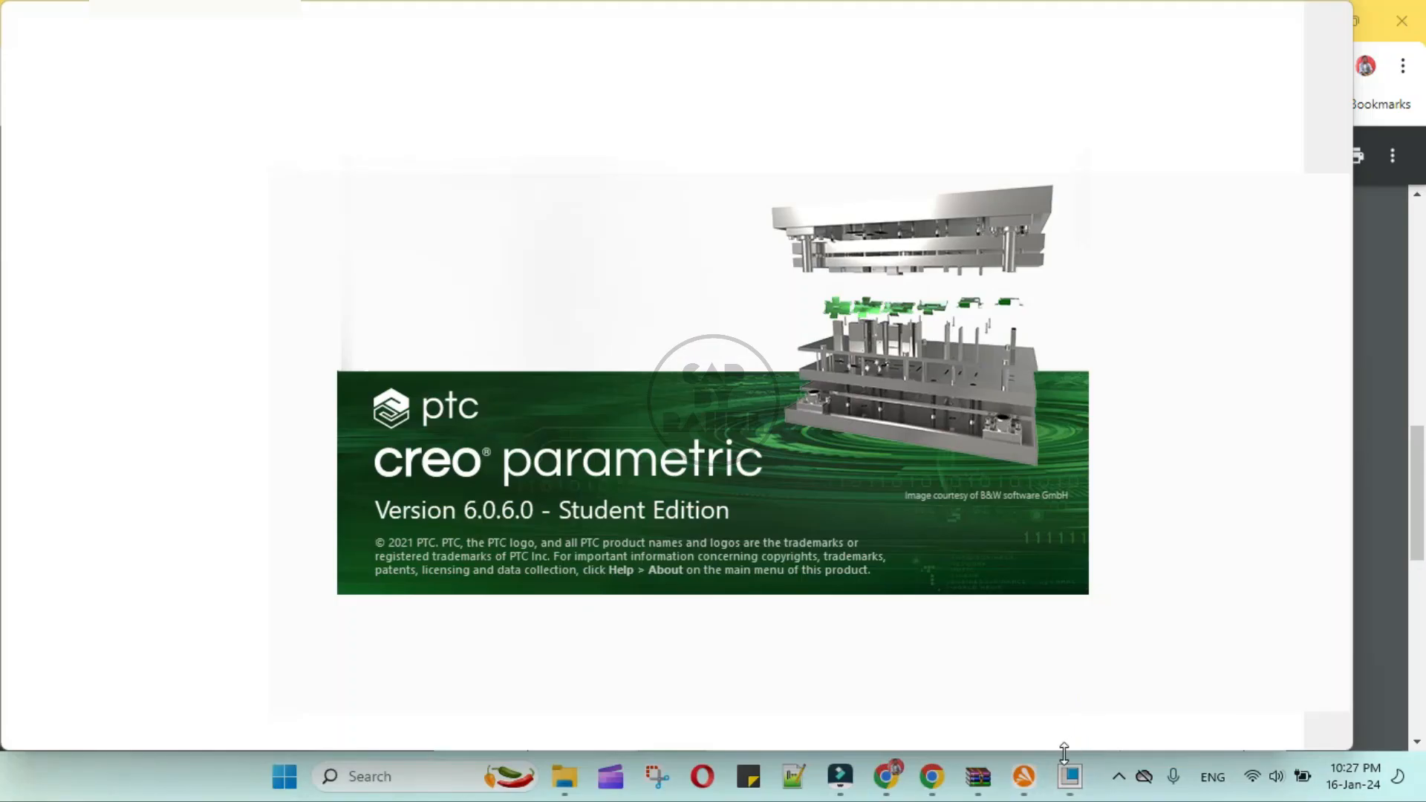
pyautogui.moveTo(838, 789)
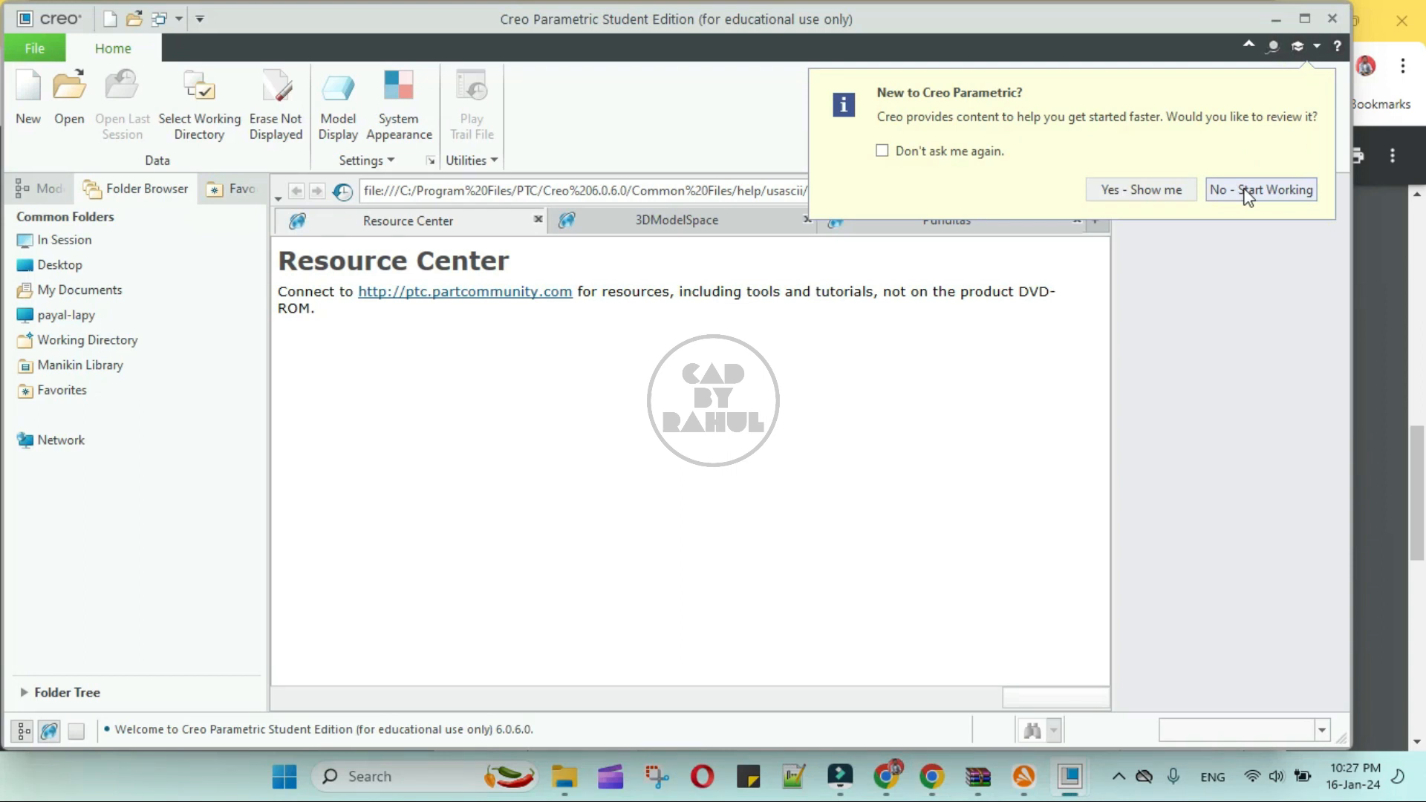
pyautogui.click(1247, 195)
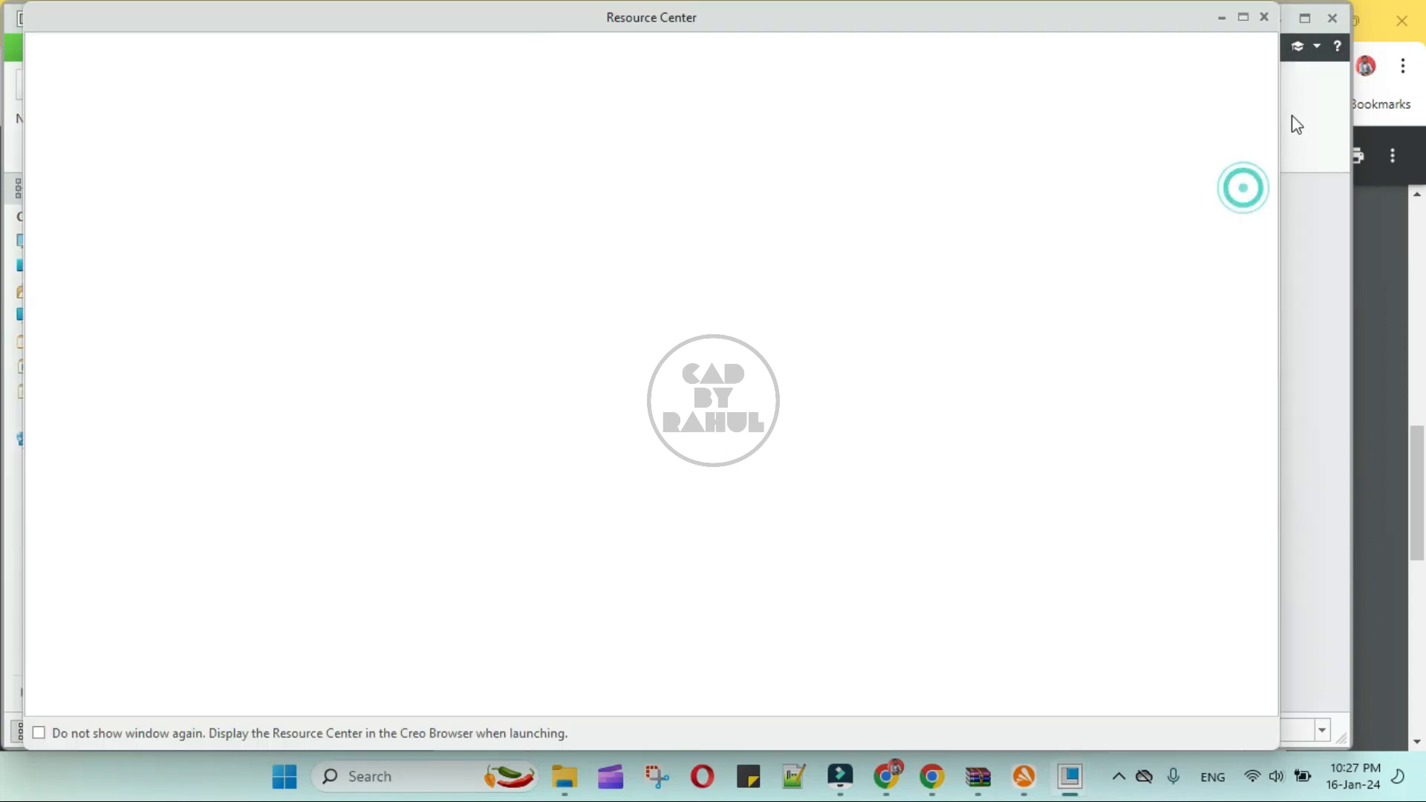
pyautogui.click(1264, 17)
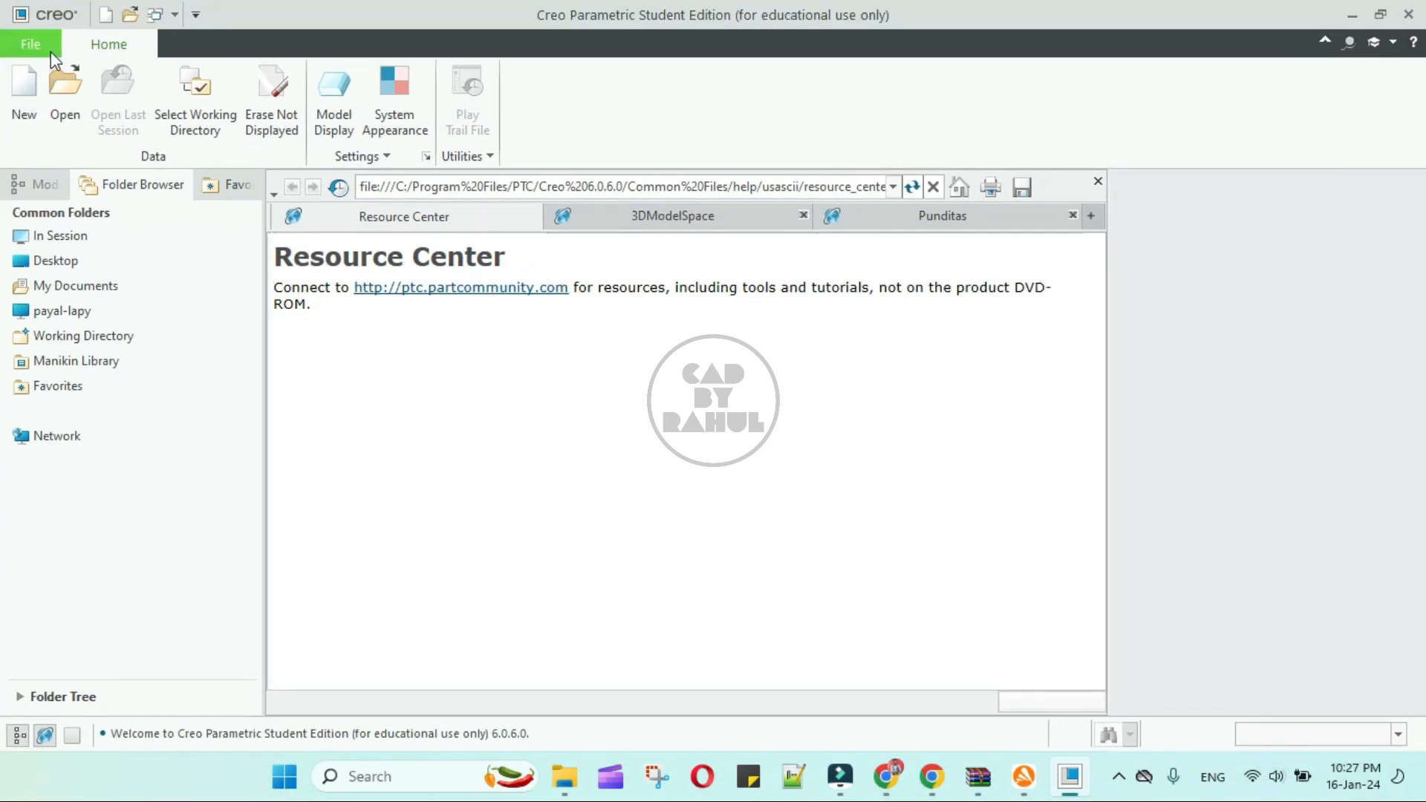
# - Create a new solid part with the default template and start an Extrude sketch on the FRONT plane in 2D orientation
pyautogui.click(30, 112)
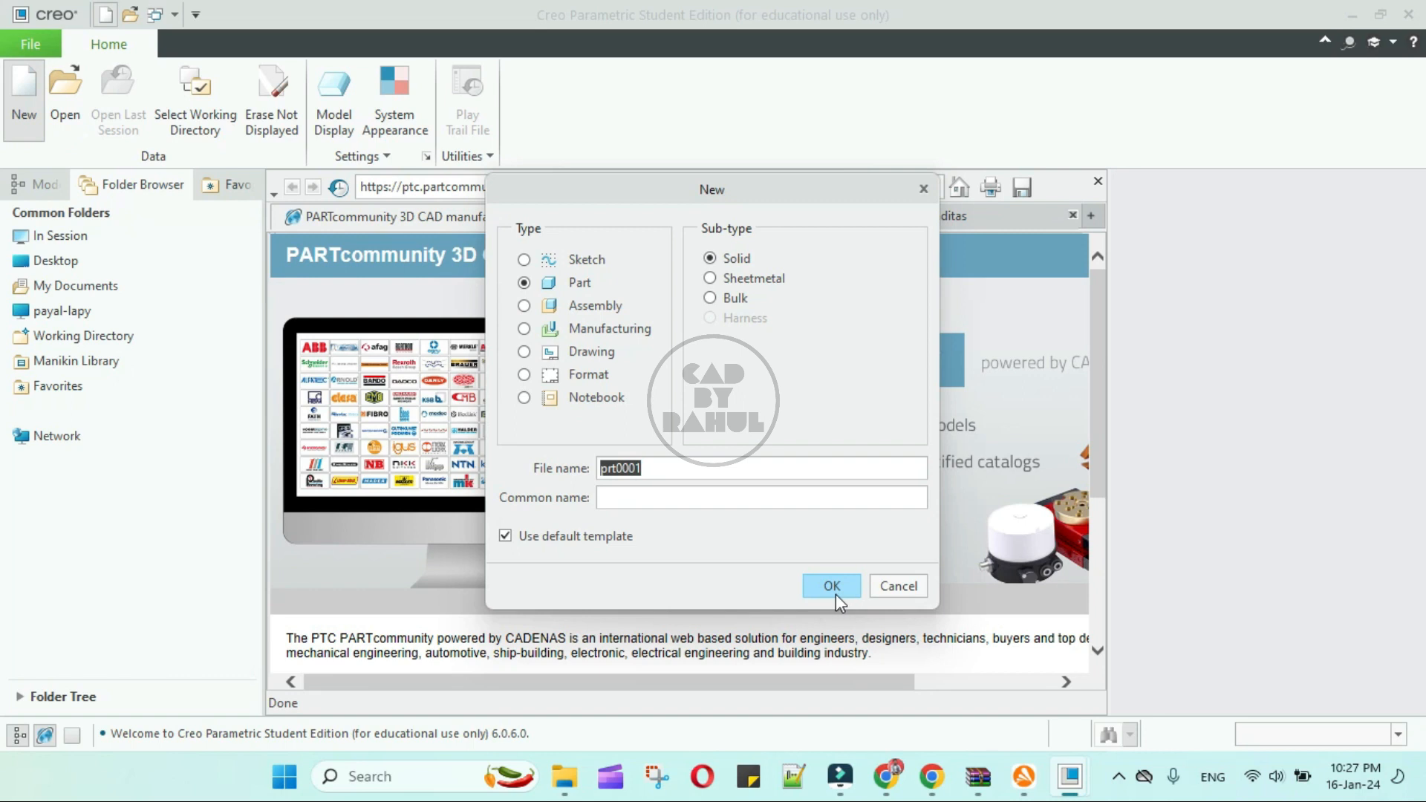
pyautogui.click(835, 594)
pyautogui.click(564, 111)
pyautogui.click(692, 343)
pyautogui.click(914, 199)
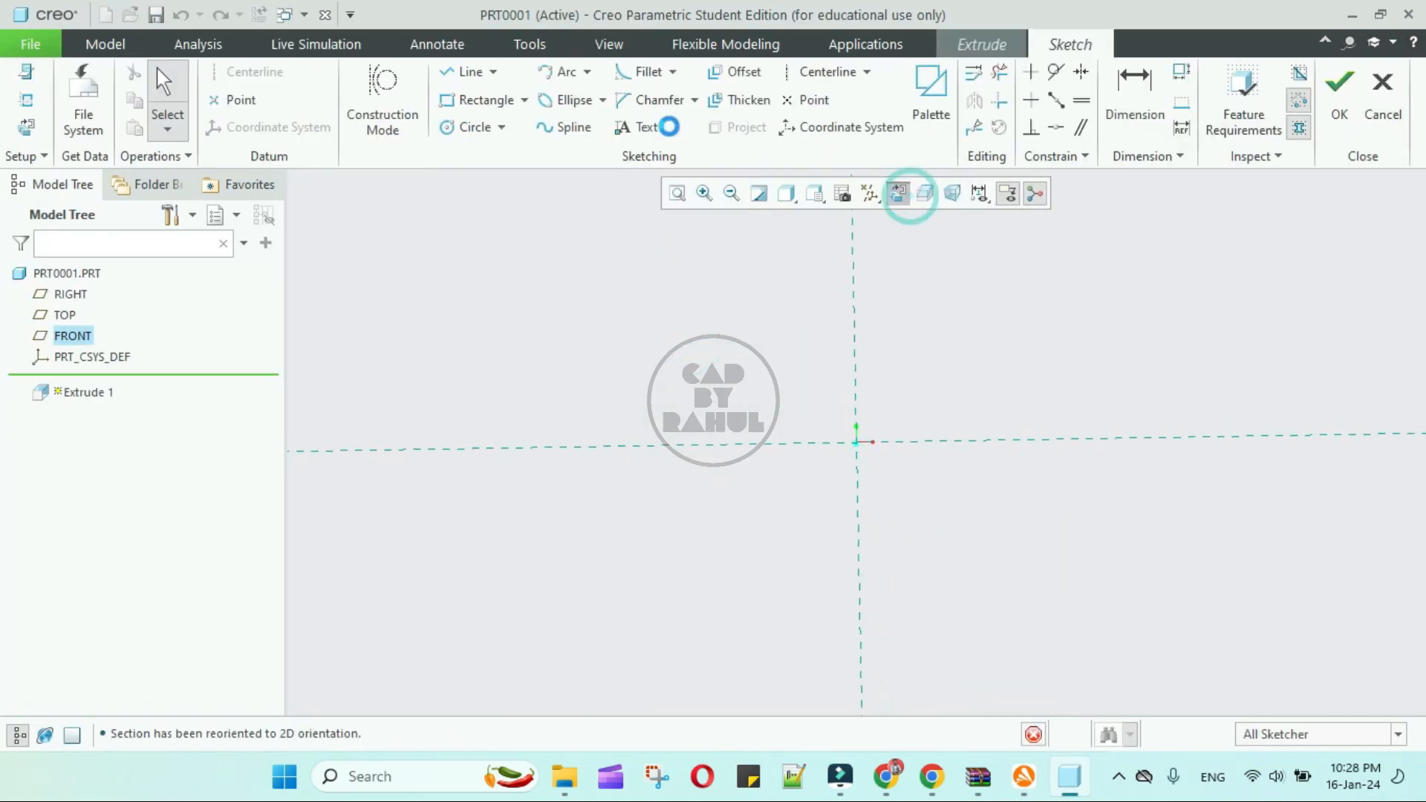
# - Sketch a center rectangle at the origin and extrude it into a solid block
pyautogui.click(524, 99)
pyautogui.click(859, 445)
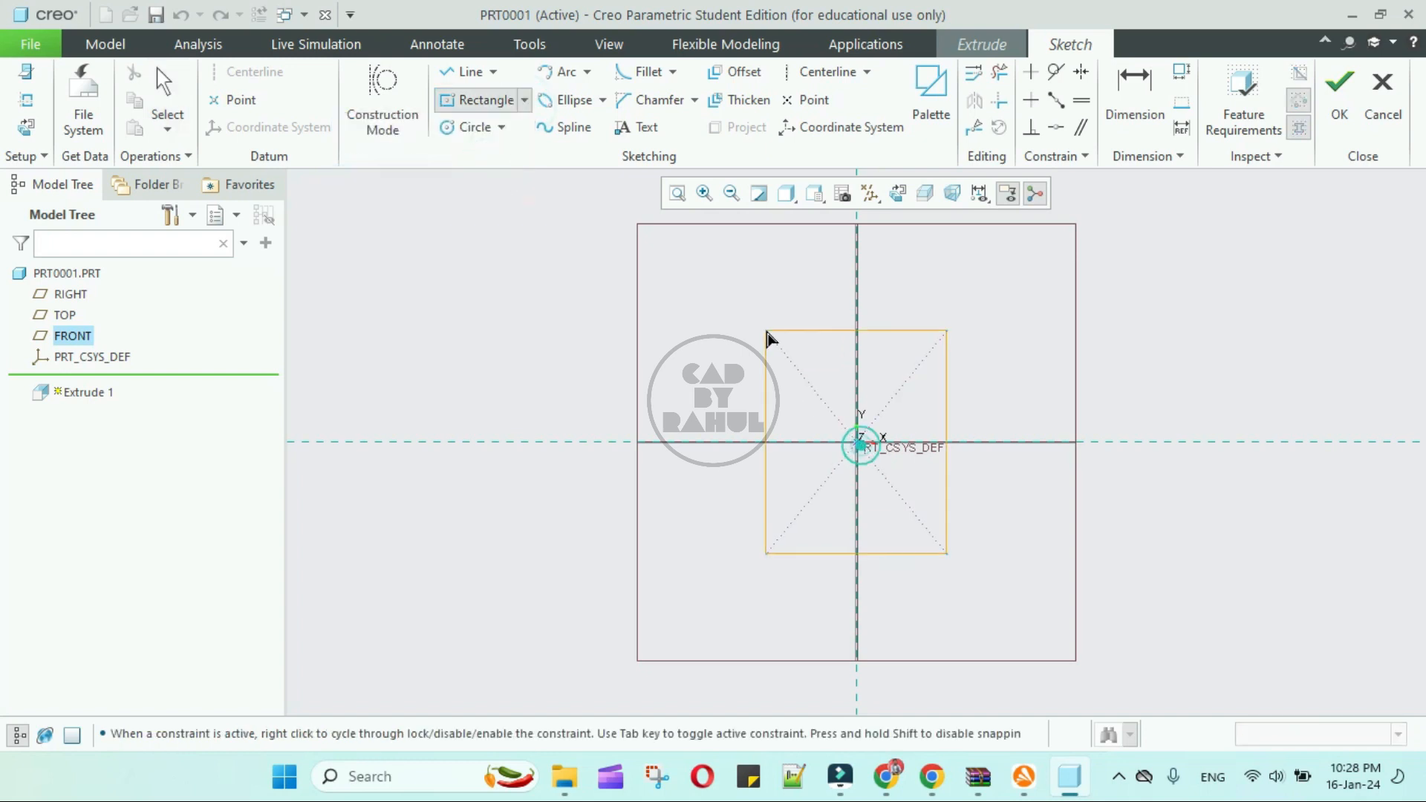
pyautogui.click(765, 331)
pyautogui.middleClick(877, 301)
pyautogui.click(1338, 121)
pyautogui.moveTo(907, 327)
pyautogui.mouseDown(button='middle')
pyautogui.moveTo(797, 378)
pyautogui.moveTo(746, 351)
pyautogui.mouseUp(button='middle')
pyautogui.middleClick(746, 350)
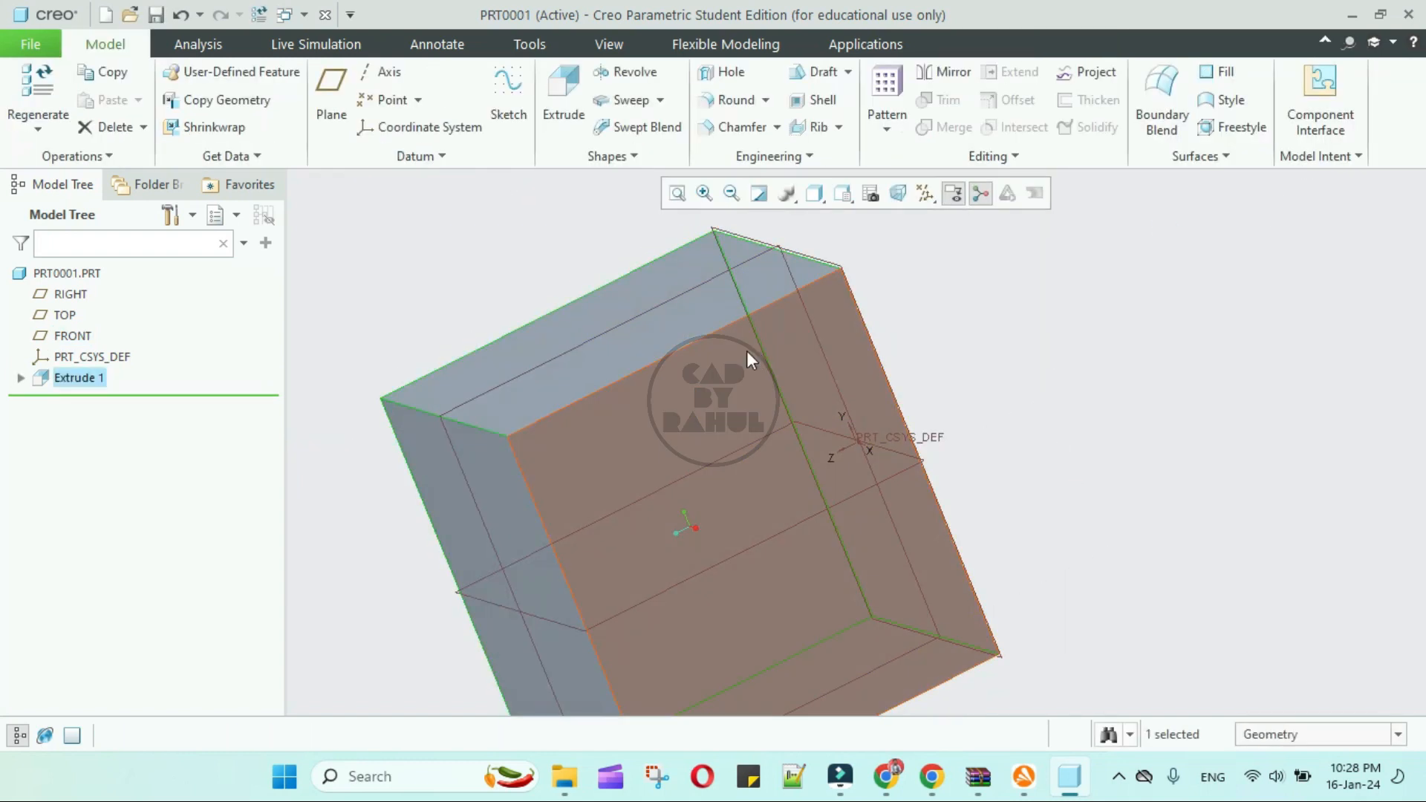
# - Display the block as shaded with edges and hide the datum planes
pyautogui.scroll(5, 747, 351)
pyautogui.click(815, 195)
pyautogui.click(750, 242)
pyautogui.click(961, 372)
pyautogui.moveTo(961, 372); pyautogui.dragTo(963, 443, button='middle')
pyautogui.click(925, 193)
pyautogui.click(862, 308)
pyautogui.moveTo(1002, 398); pyautogui.dragTo(779, 512, button='middle')
# - Open Render Studio for the block and decline the Flexible Modeling introduction
pyautogui.click(629, 50)
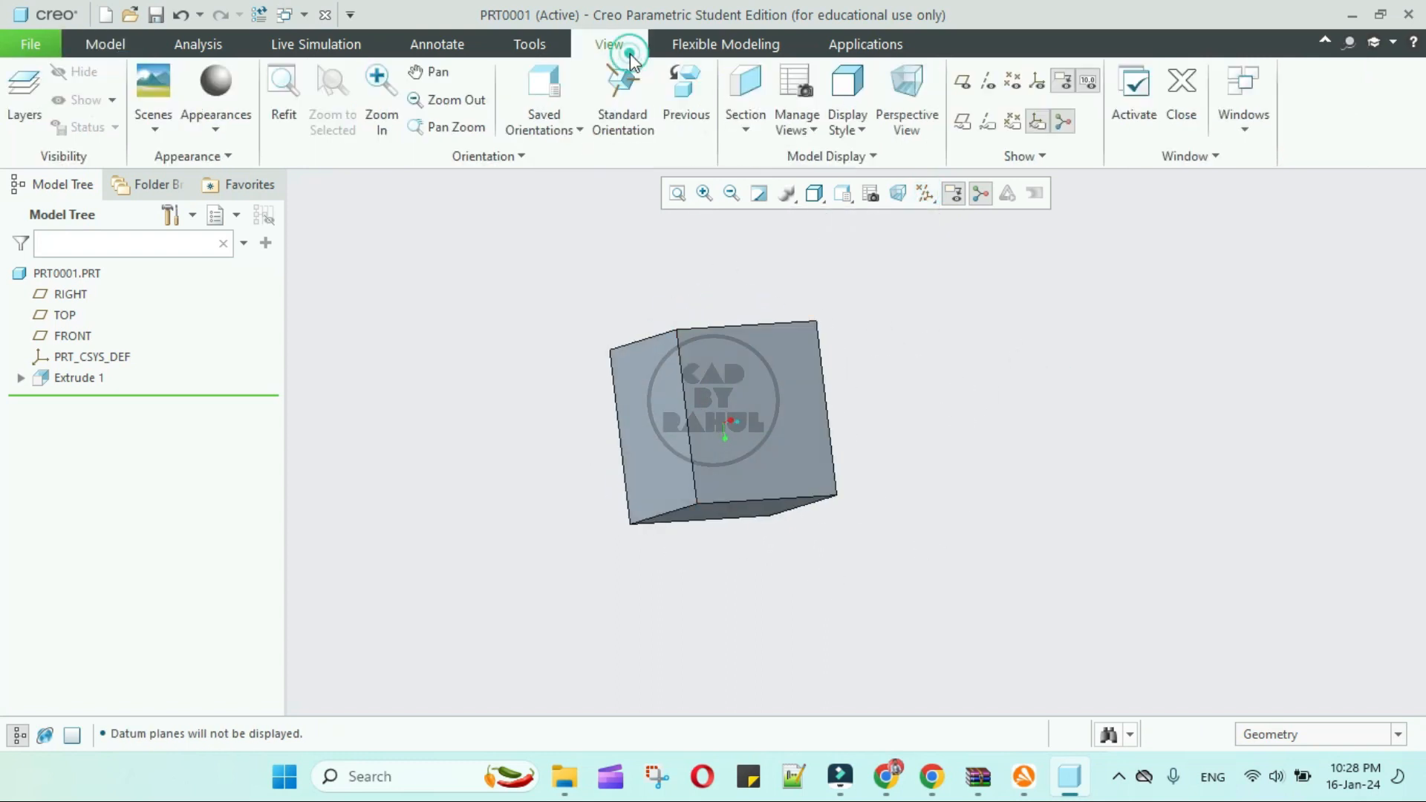
pyautogui.click(752, 46)
pyautogui.click(881, 46)
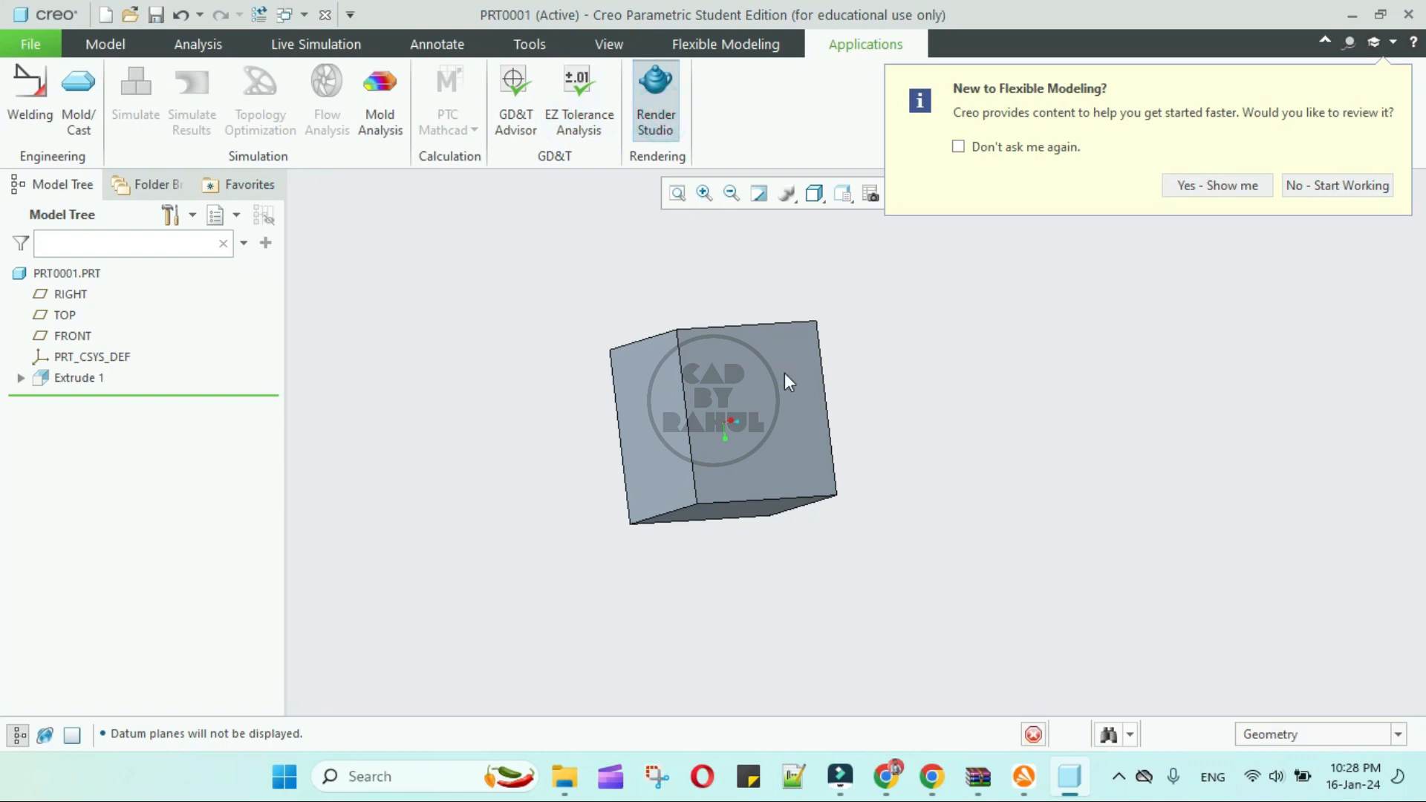
pyautogui.click(1299, 183)
pyautogui.moveTo(933, 318); pyautogui.dragTo(768, 438, button='middle')
pyautogui.scroll(2, 985, 455)
# - Apply a chrome appearance from the Metal-Chrome.dmt library to the whole part PRT0001.PRT
pyautogui.click(102, 127)
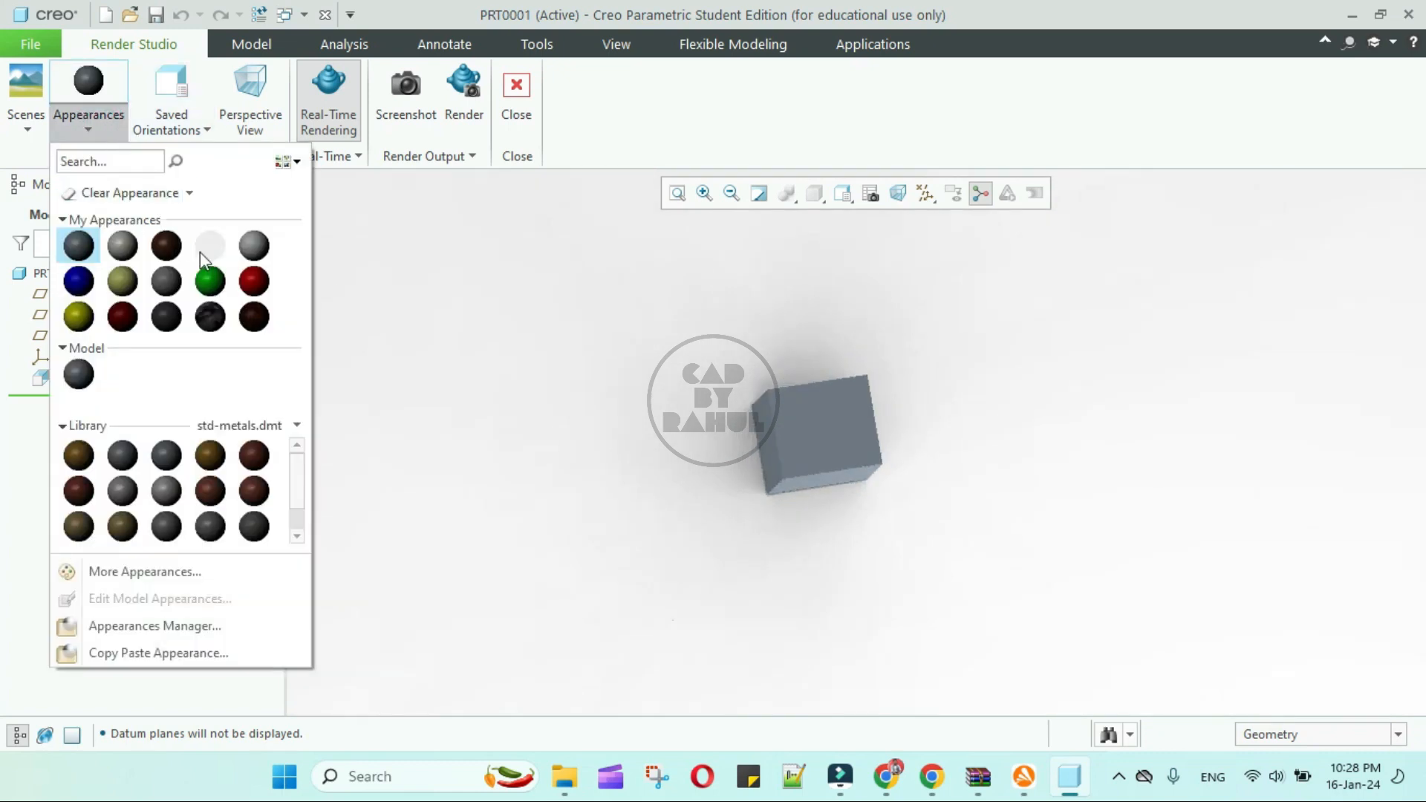
pyautogui.click(235, 426)
pyautogui.click(46, 499)
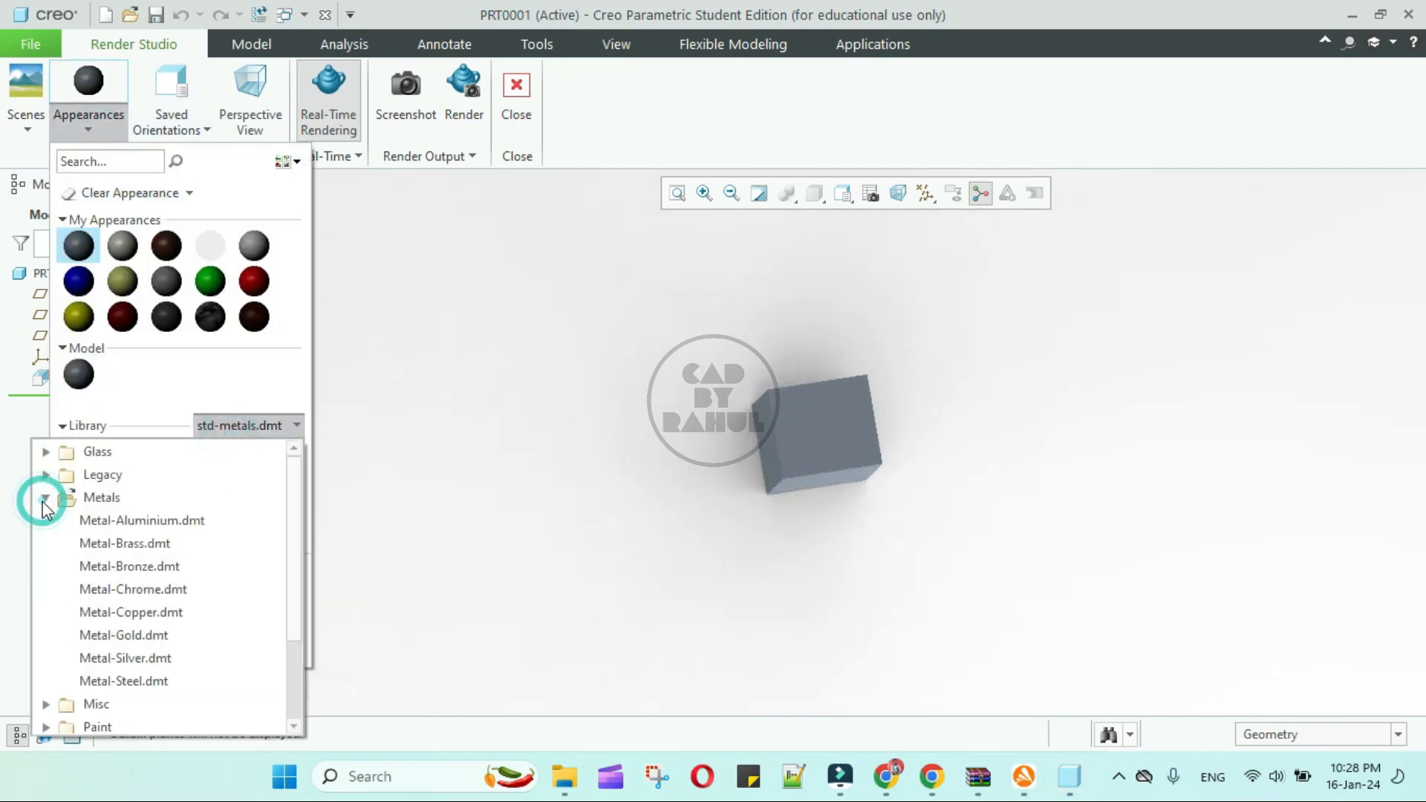
pyautogui.click(148, 590)
pyautogui.click(198, 462)
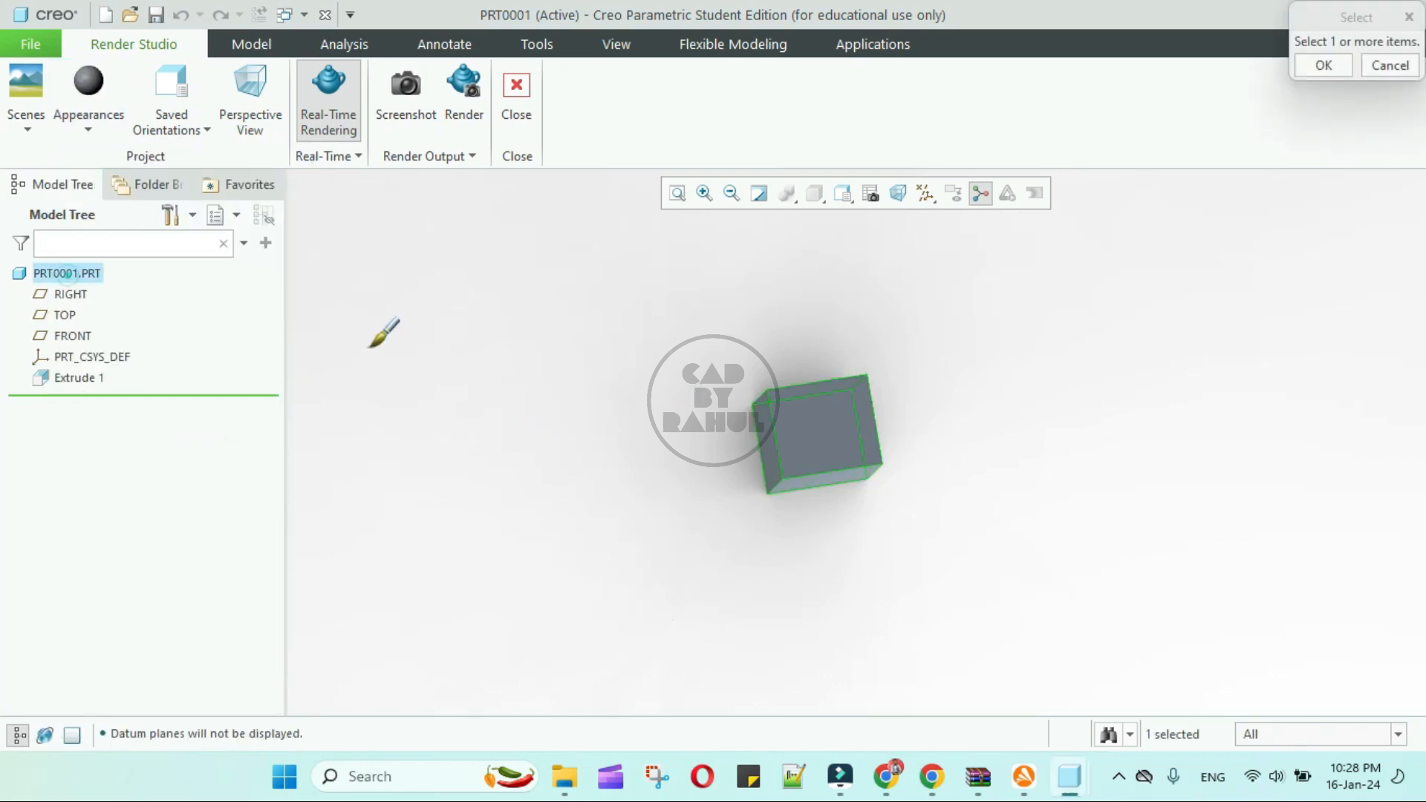
pyautogui.middleClick(457, 385)
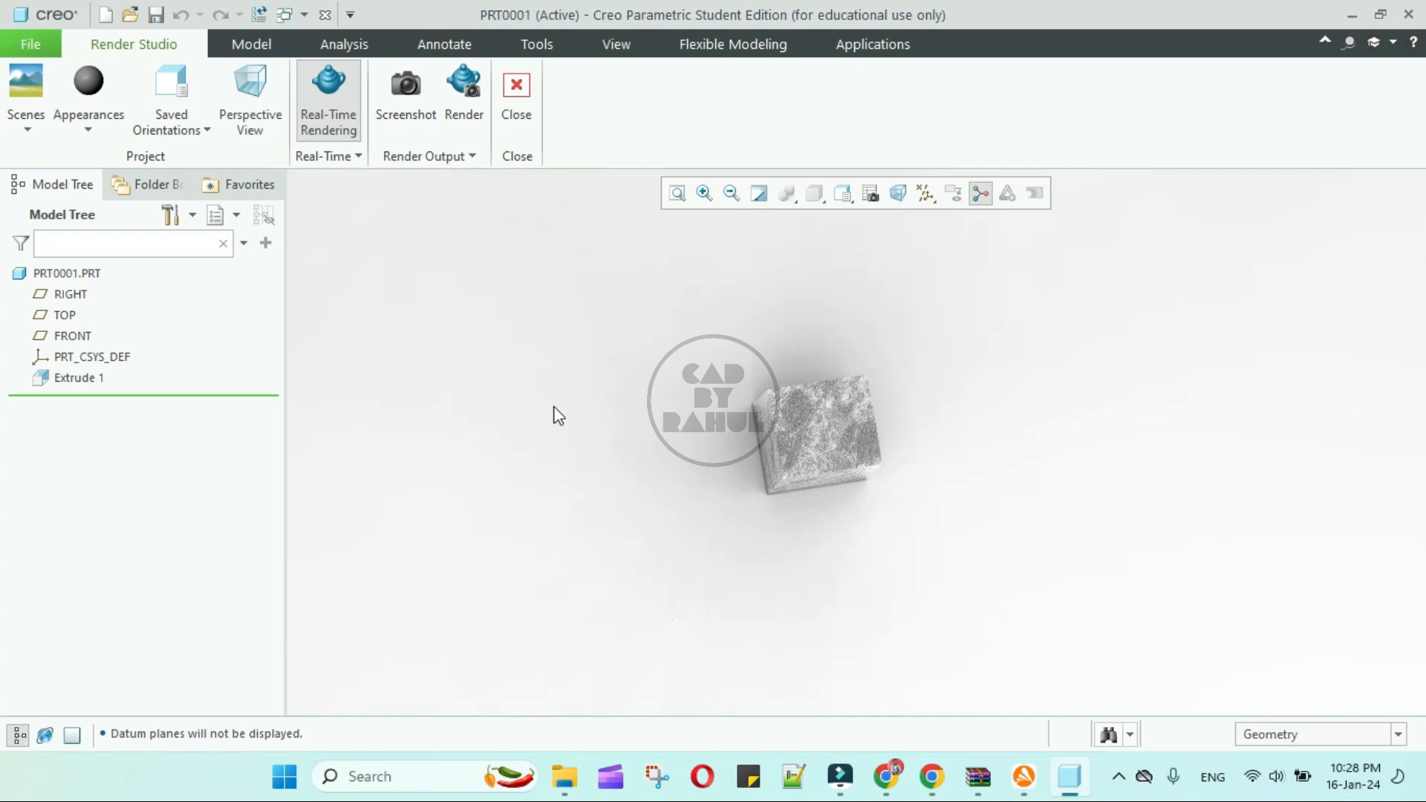
pyautogui.moveTo(645, 389); pyautogui.dragTo(746, 407, button='middle')
pyautogui.scroll(3, 747, 406)
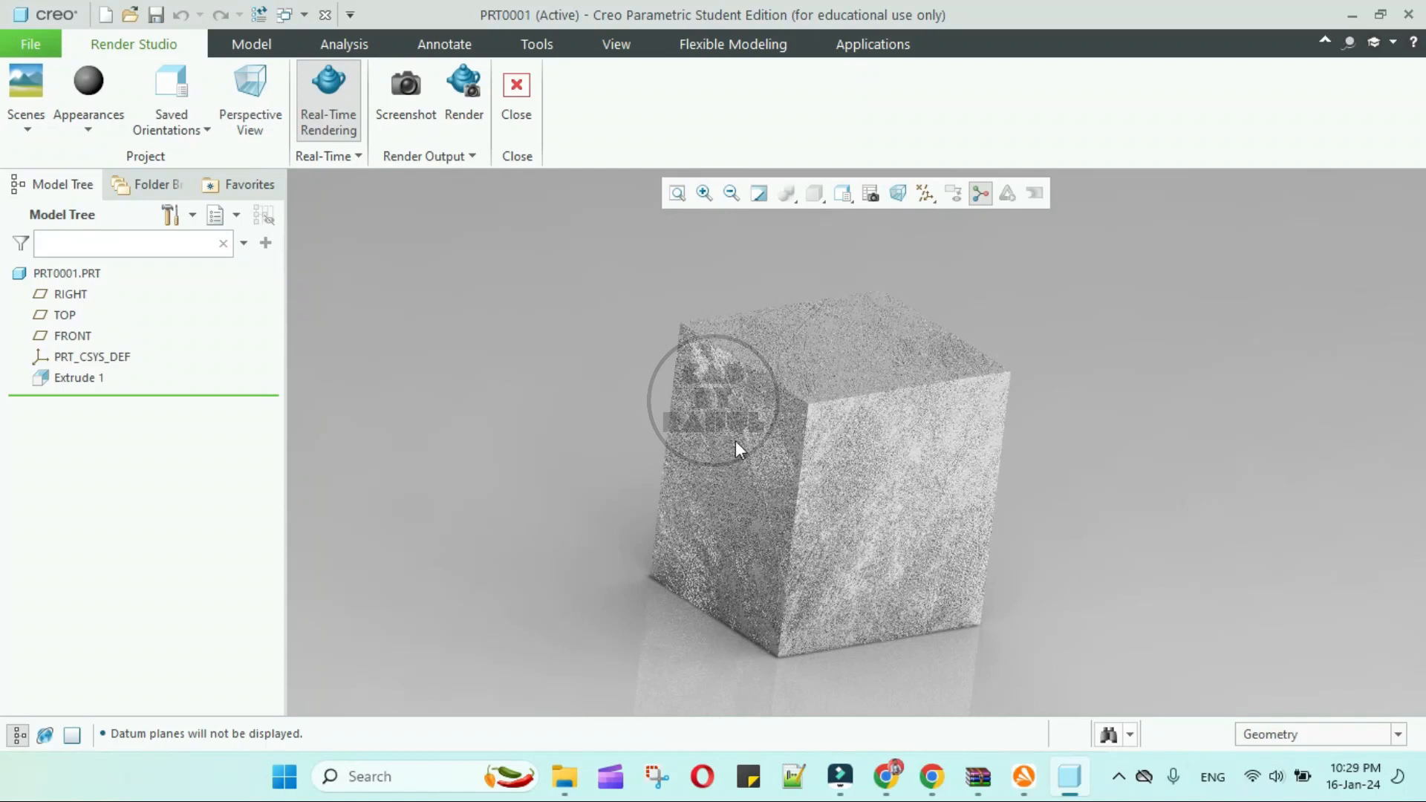